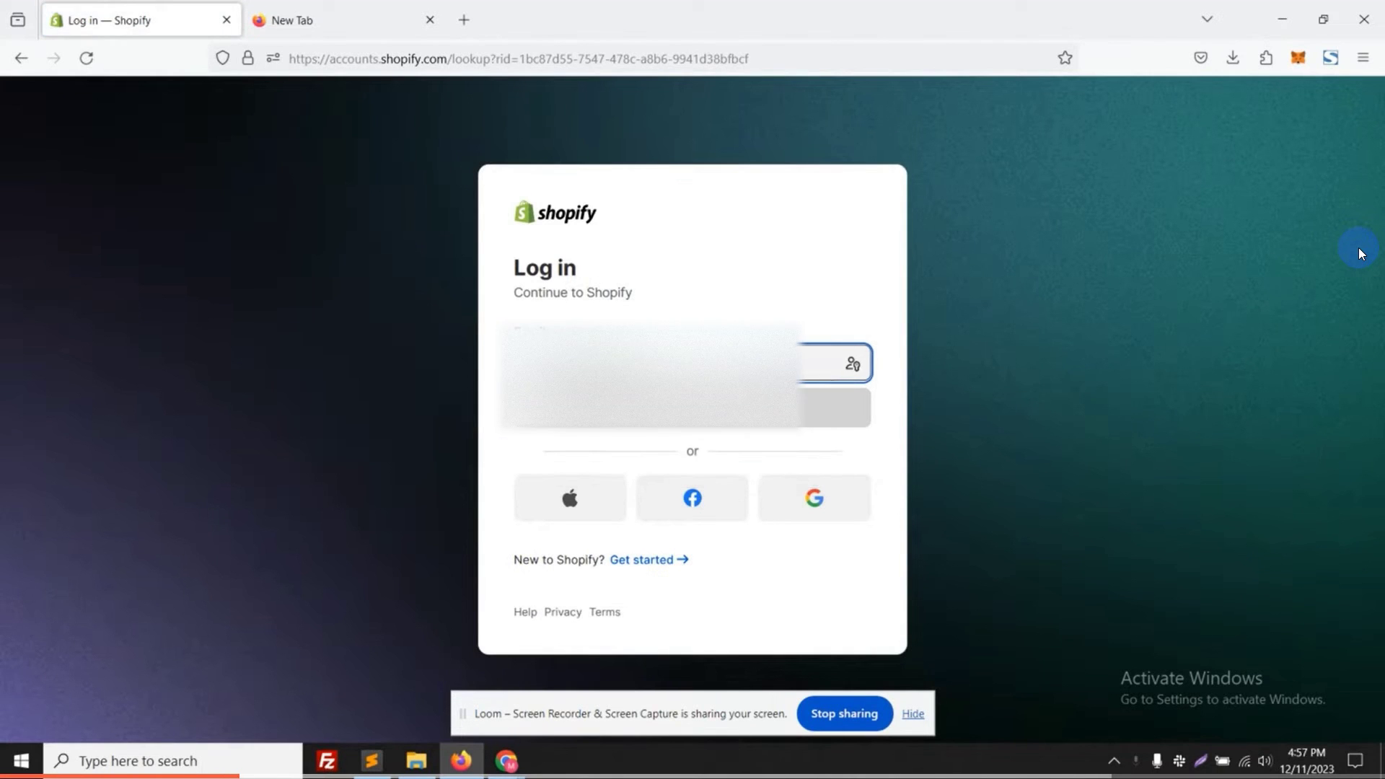
Log in to the Shopify store admin using the saved email and password.
click(454, 451)
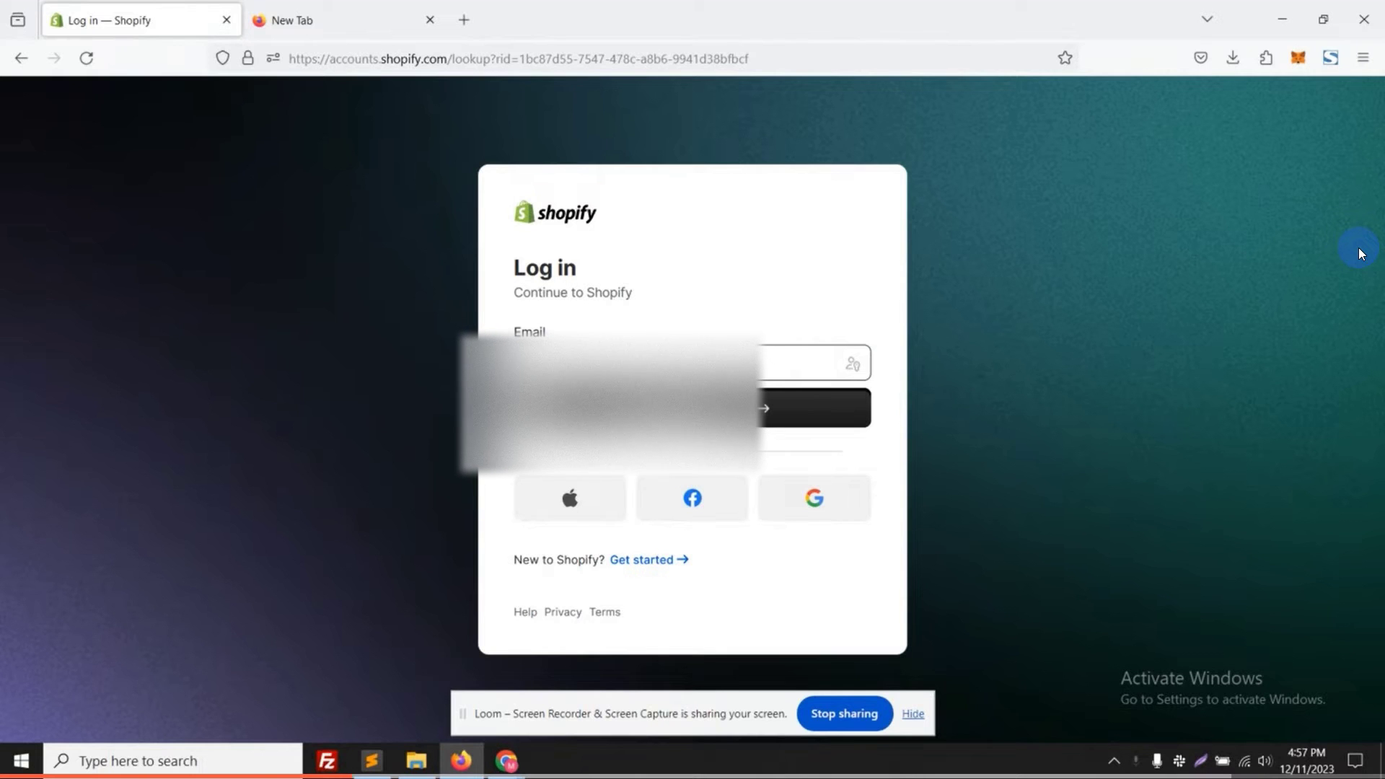
key(Return)
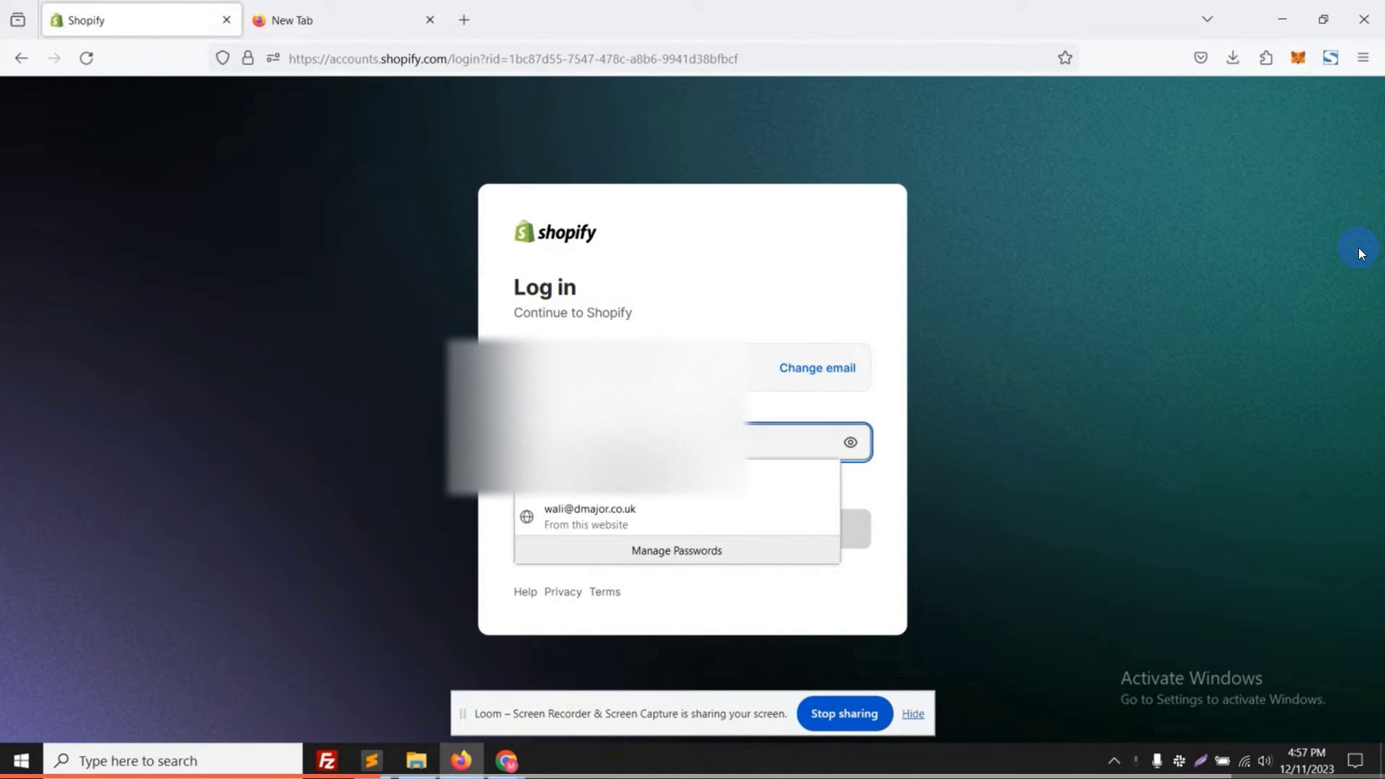
click(1042, 399)
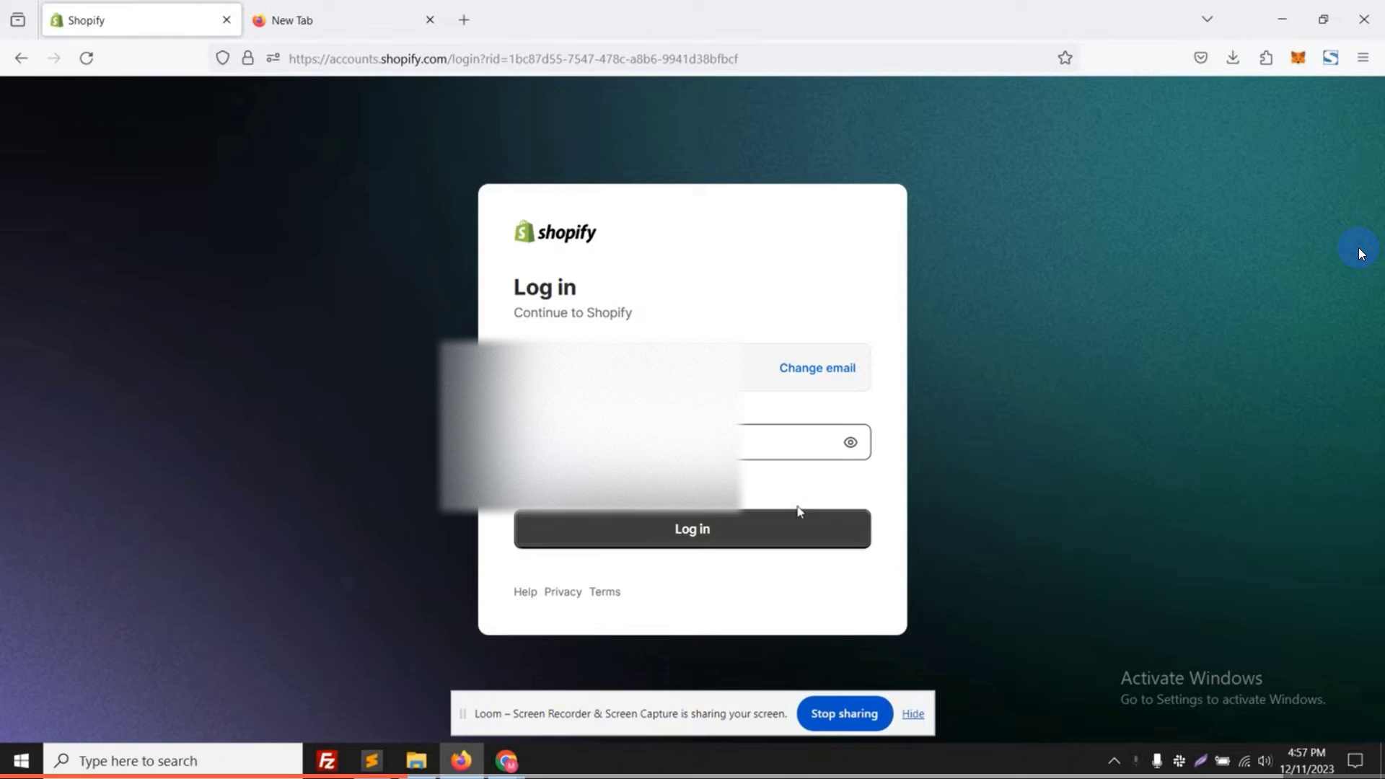
click(789, 530)
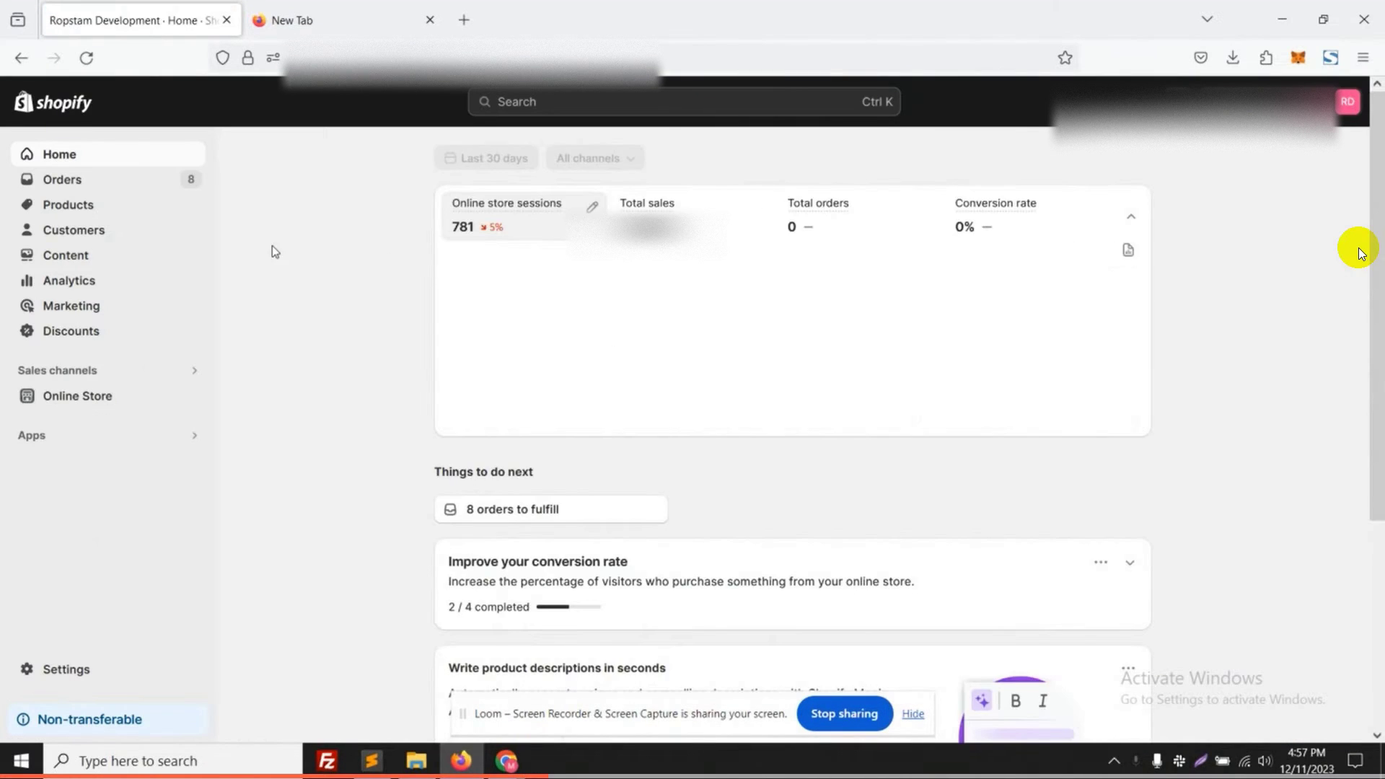
Export all Shopify products as a CSV for Excel, delivered by email.
click(153, 214)
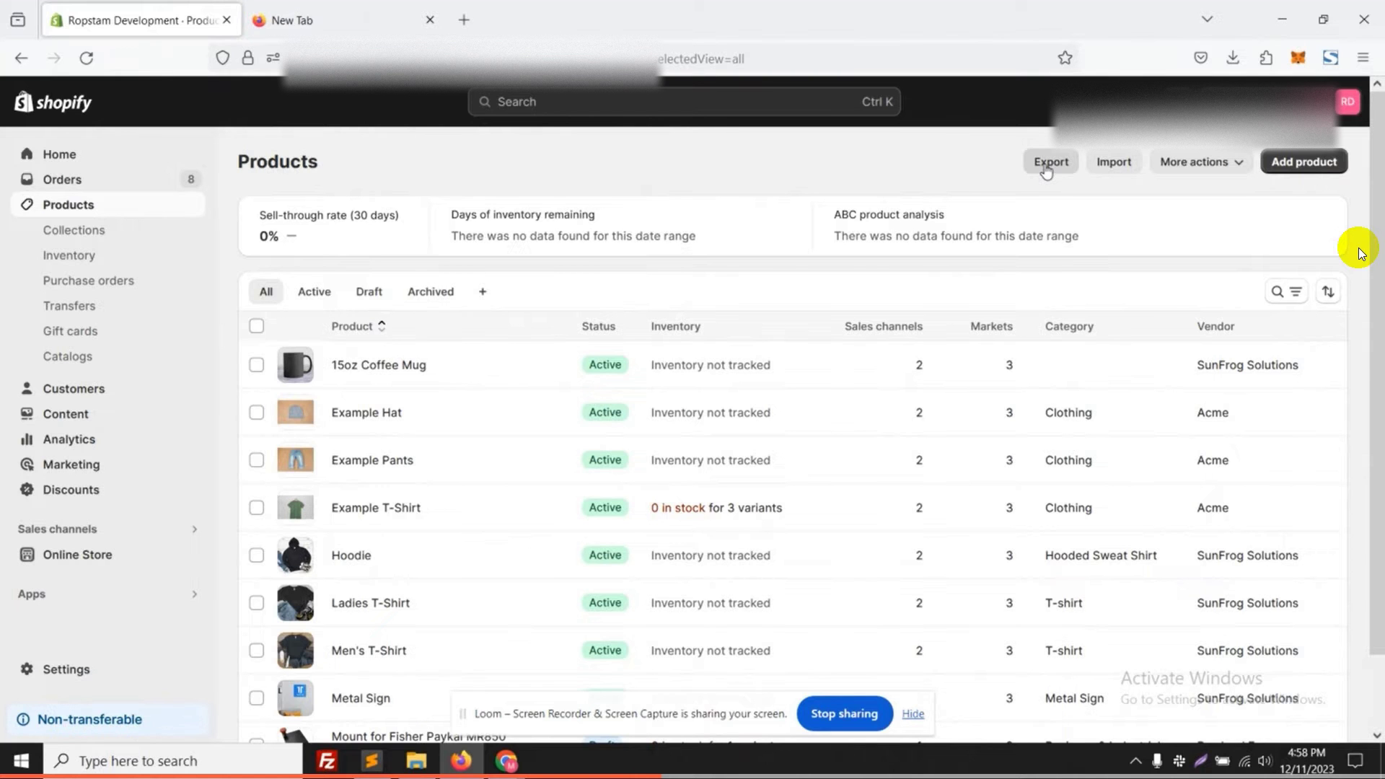
click(1046, 166)
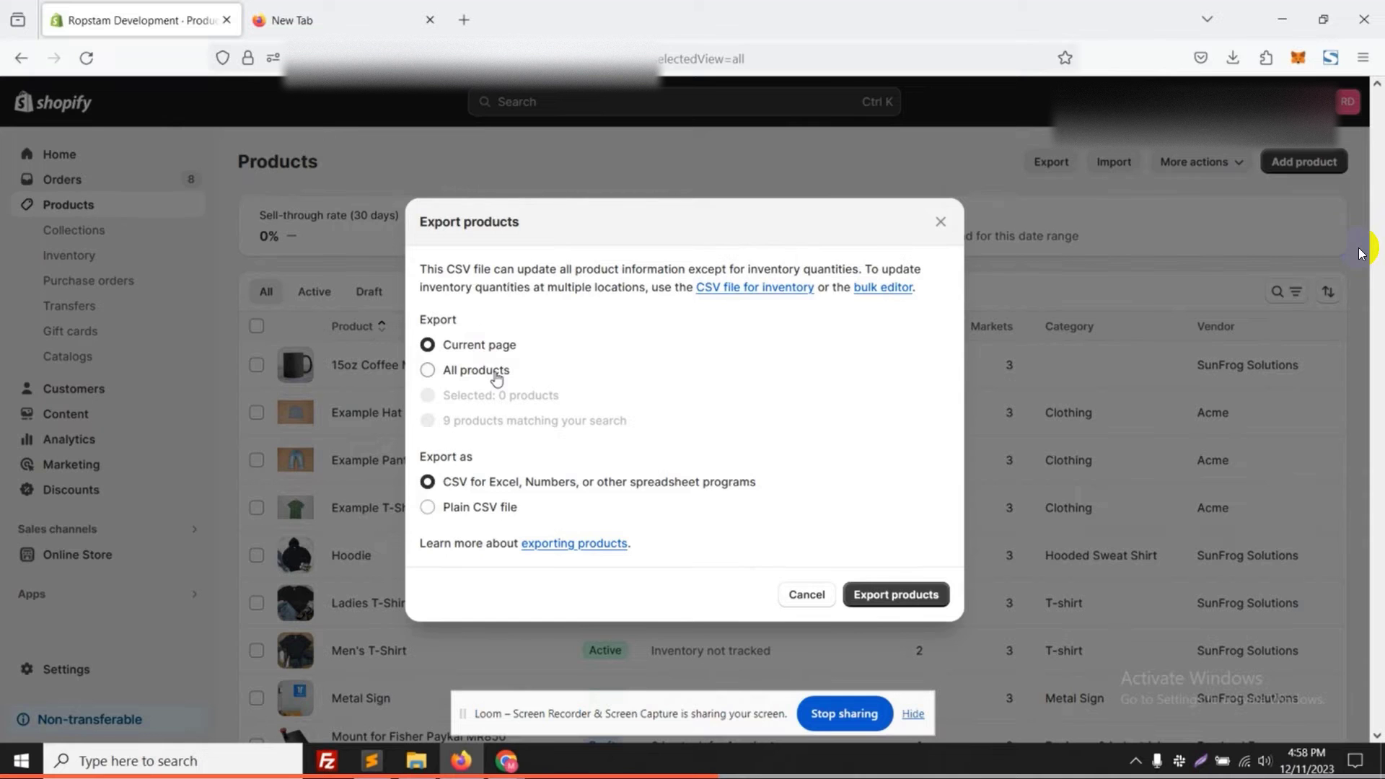
click(496, 377)
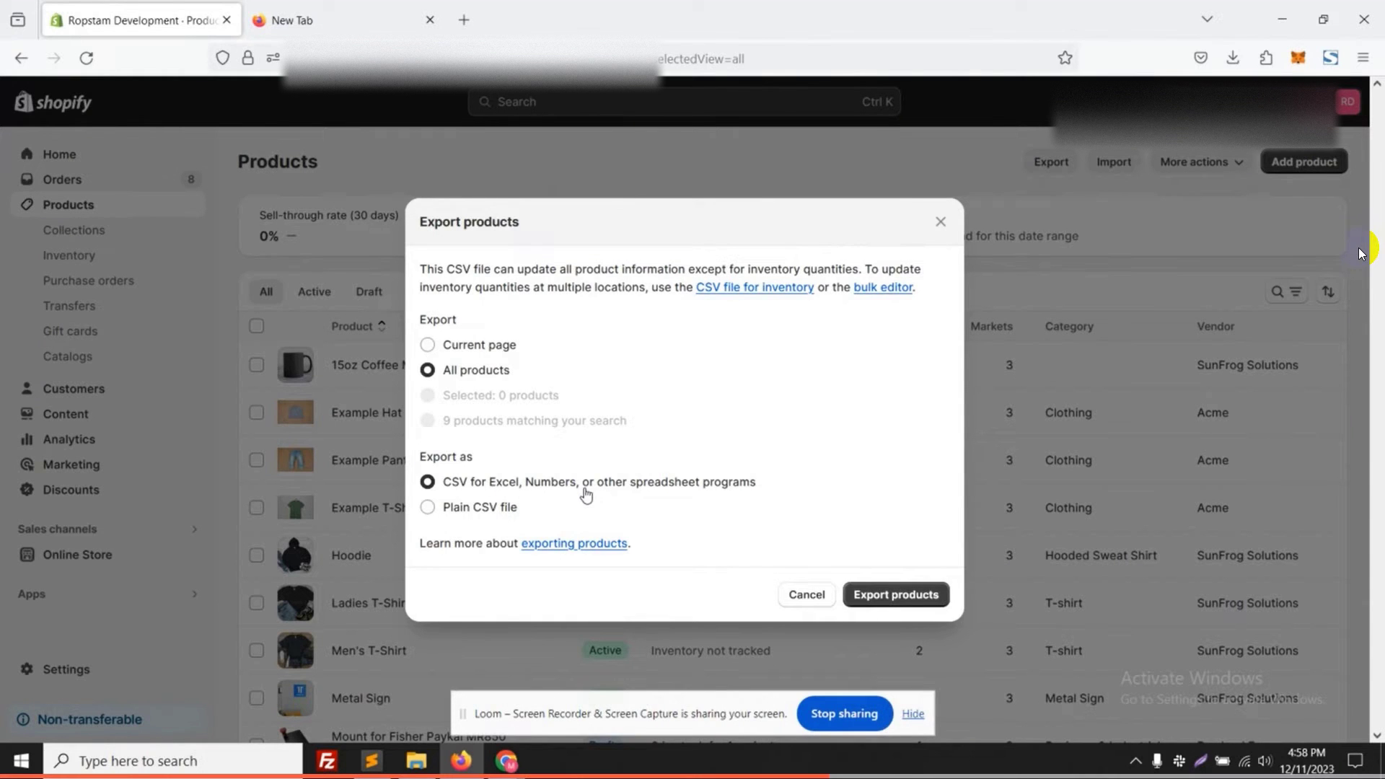
click(879, 603)
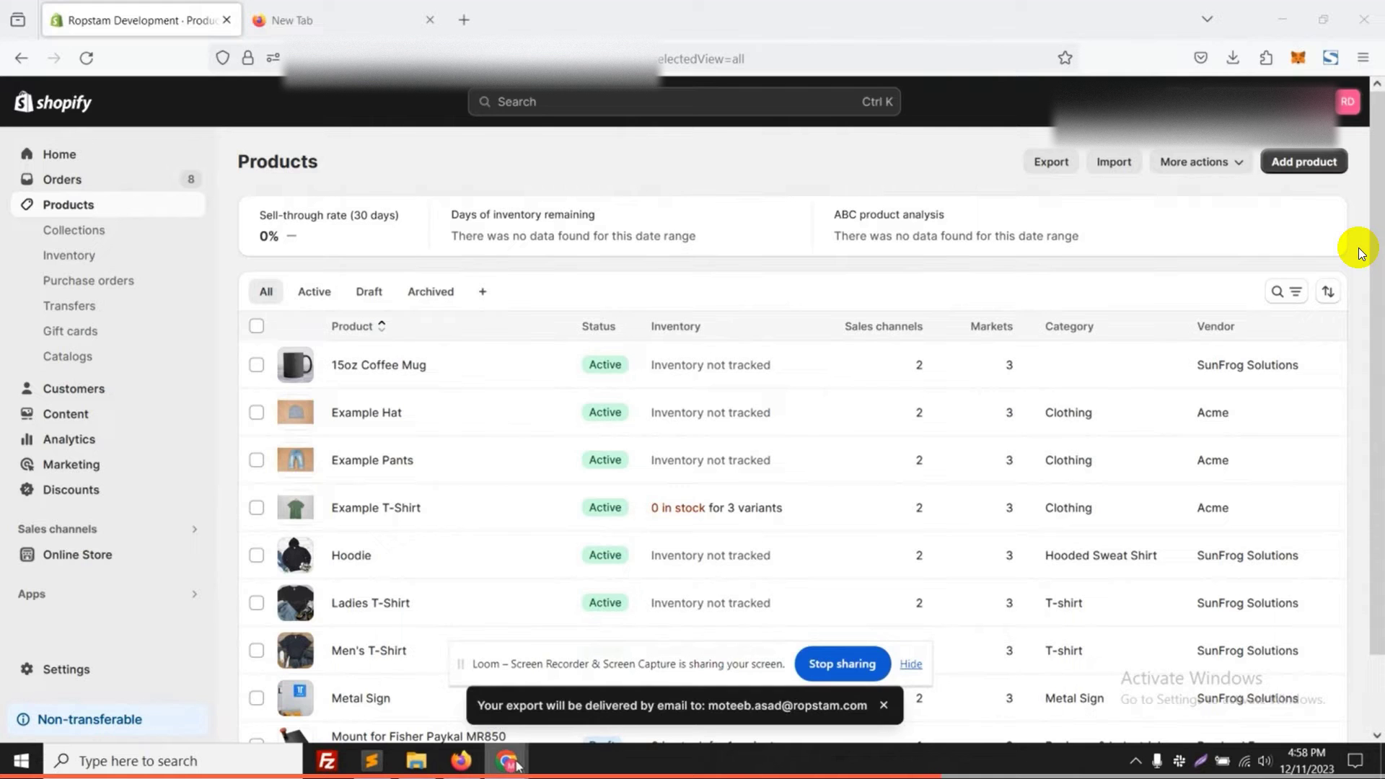
Copy the products_export_1.csv download link from the Export of your products email in Gmail.
mouse_move(472, 769)
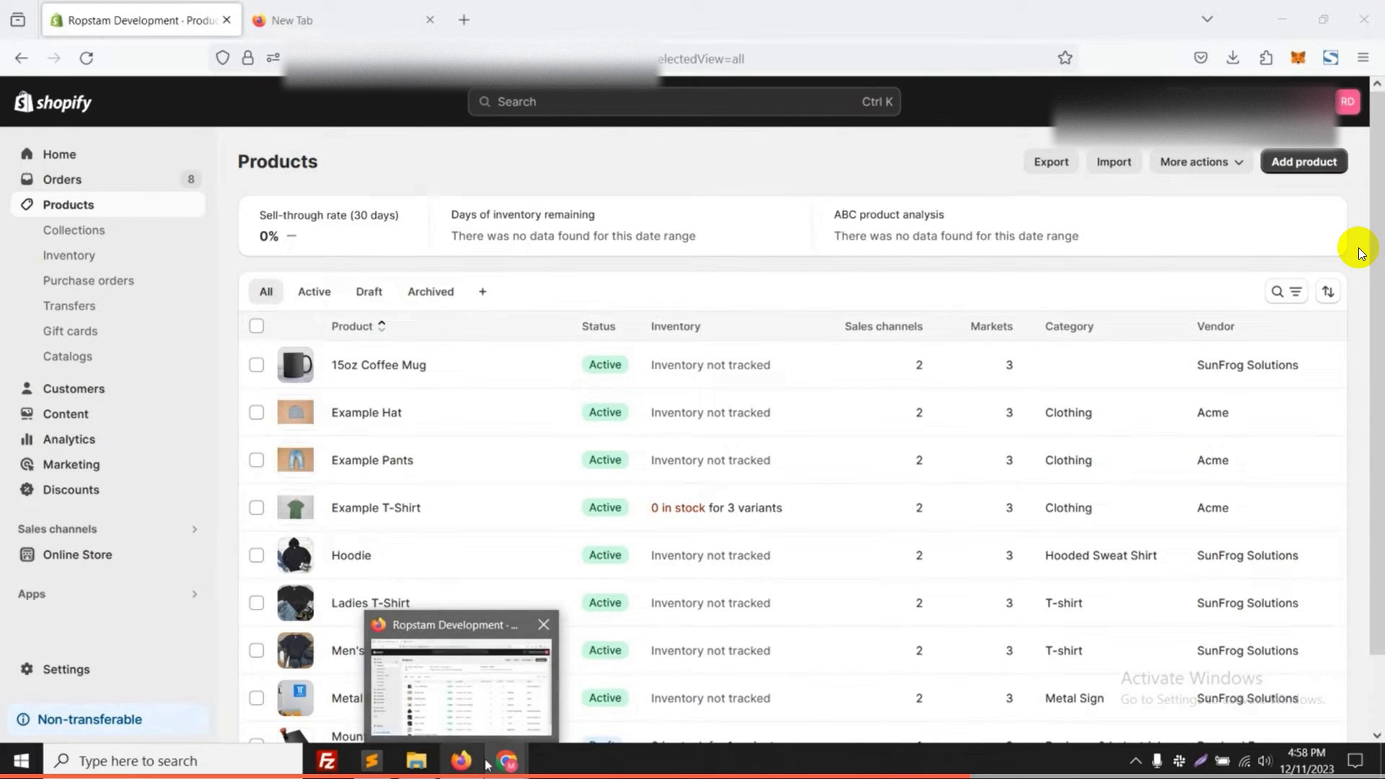
click(479, 729)
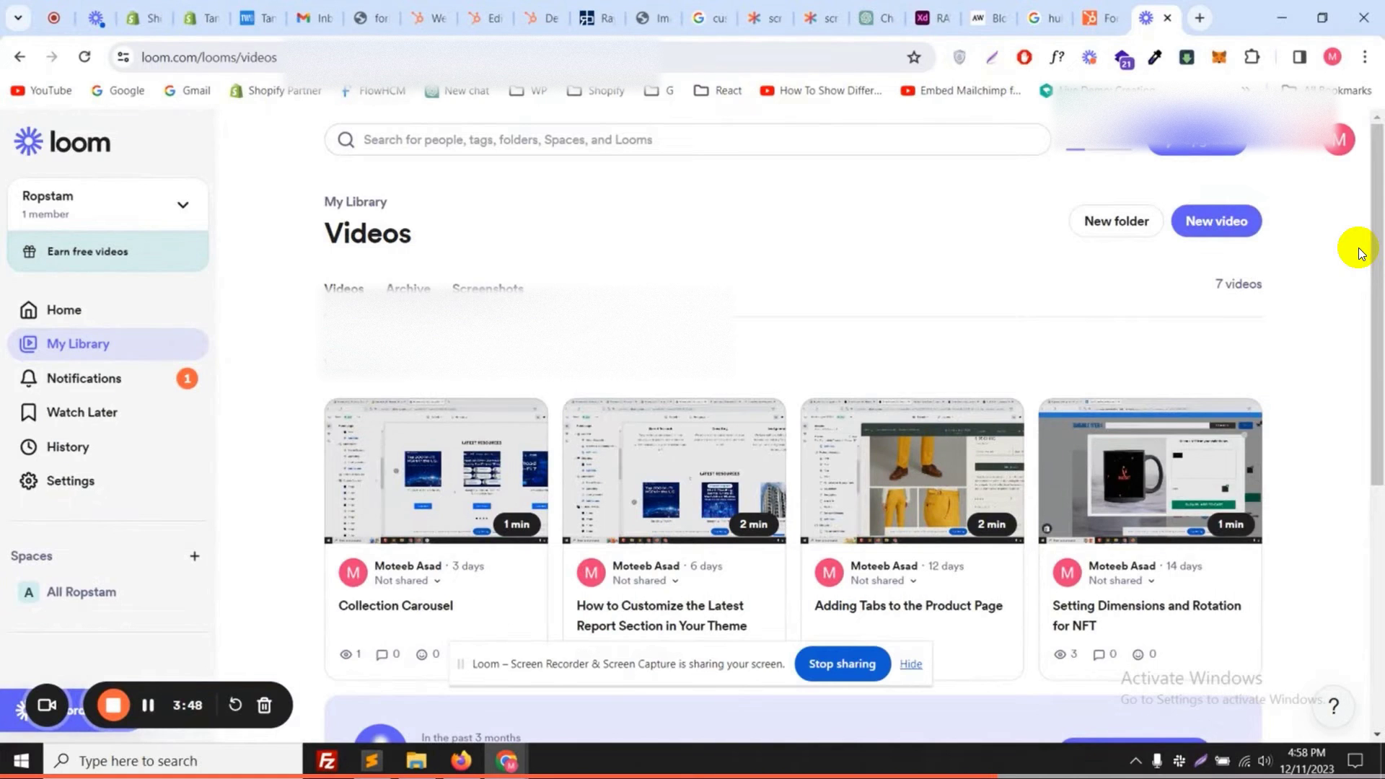
click(316, 18)
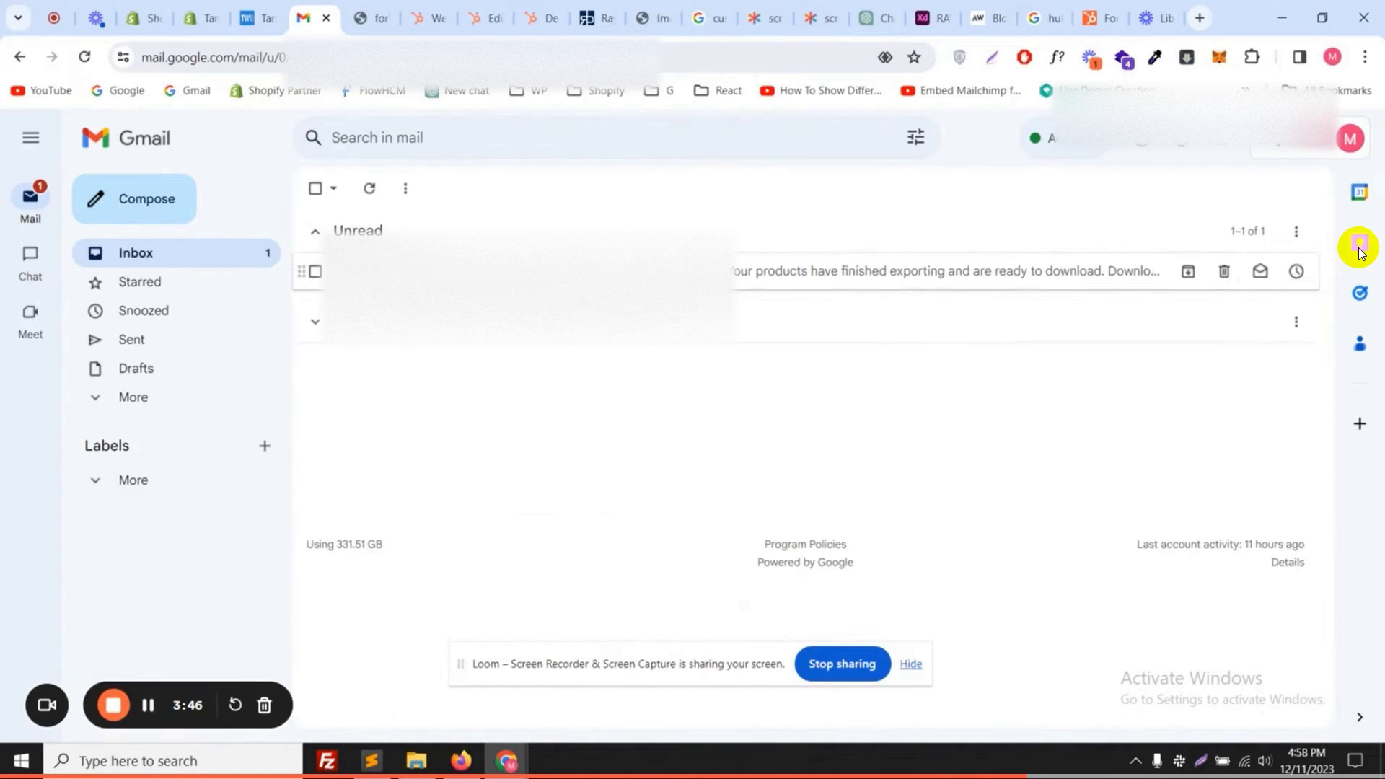
click(564, 271)
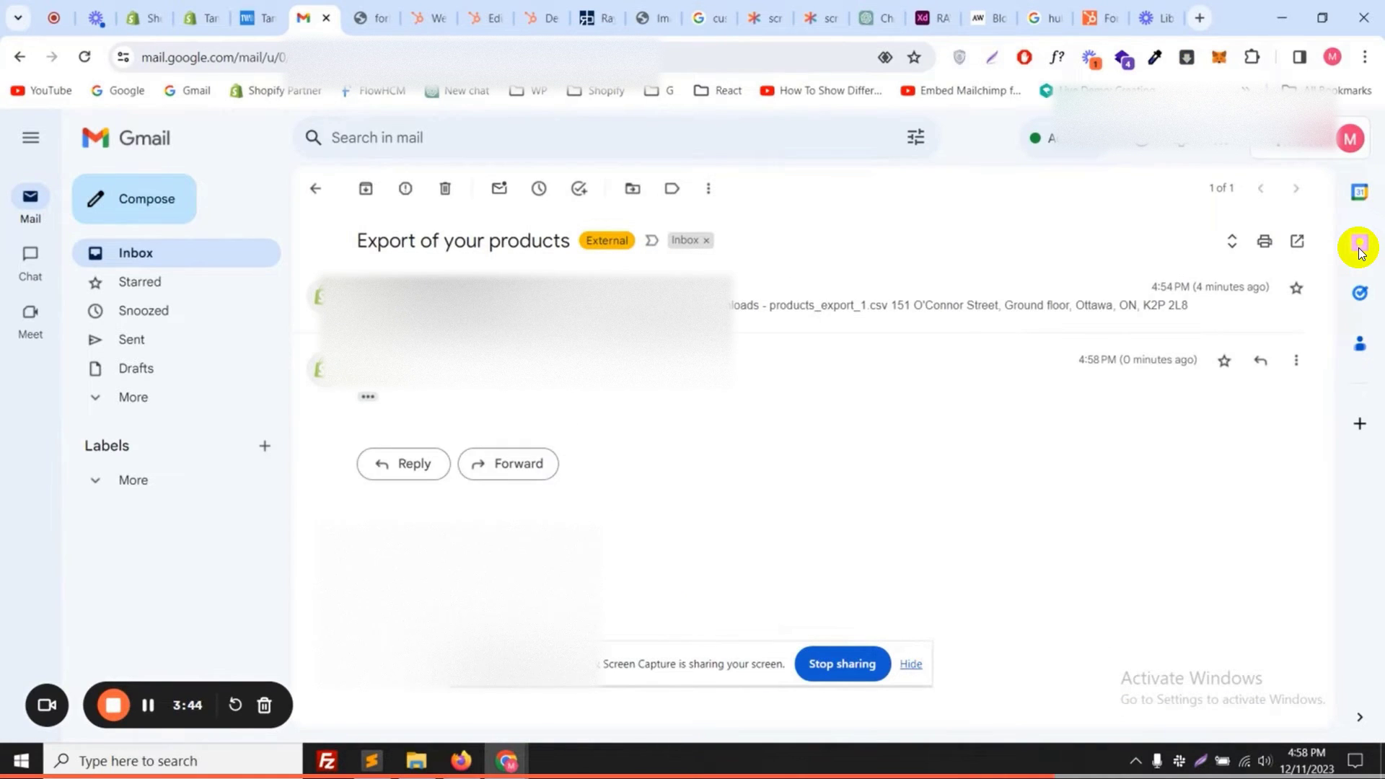
click(548, 303)
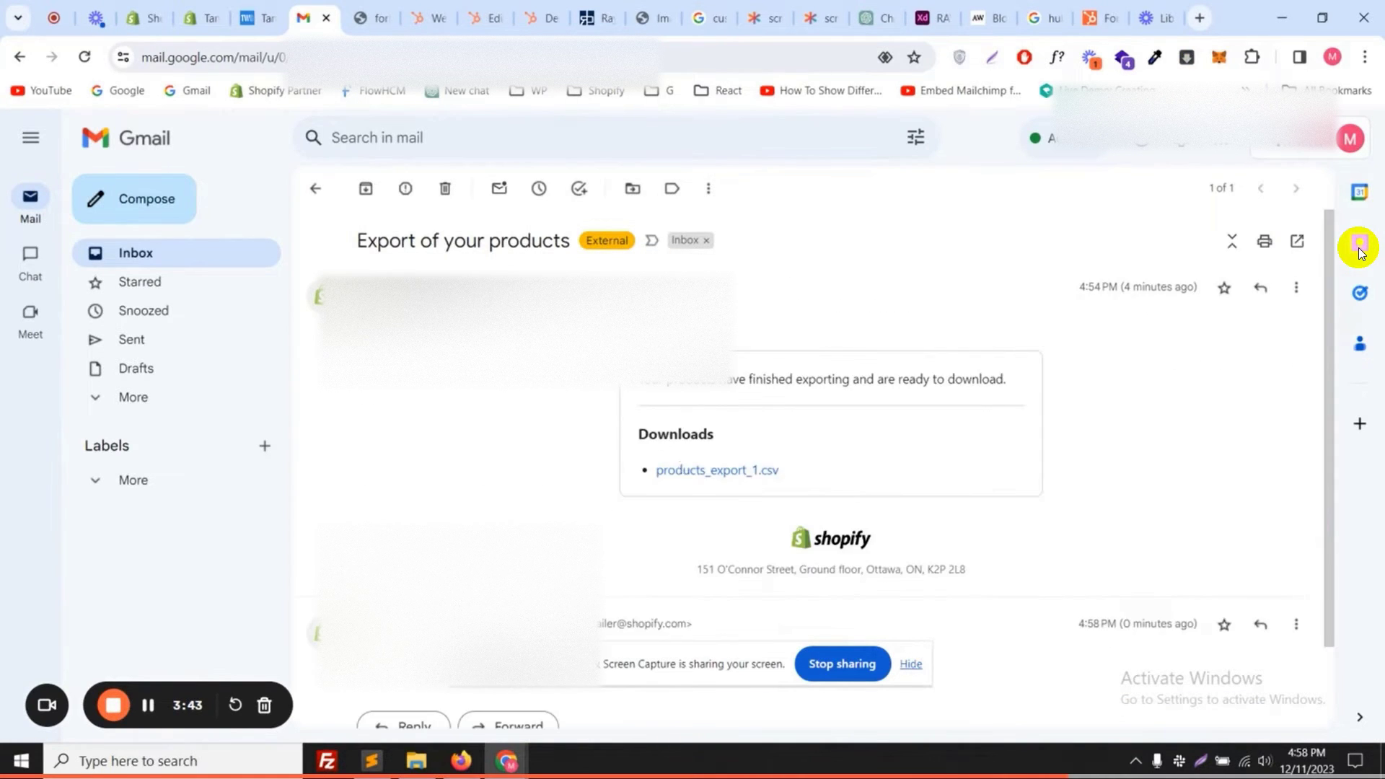
right_click(691, 479)
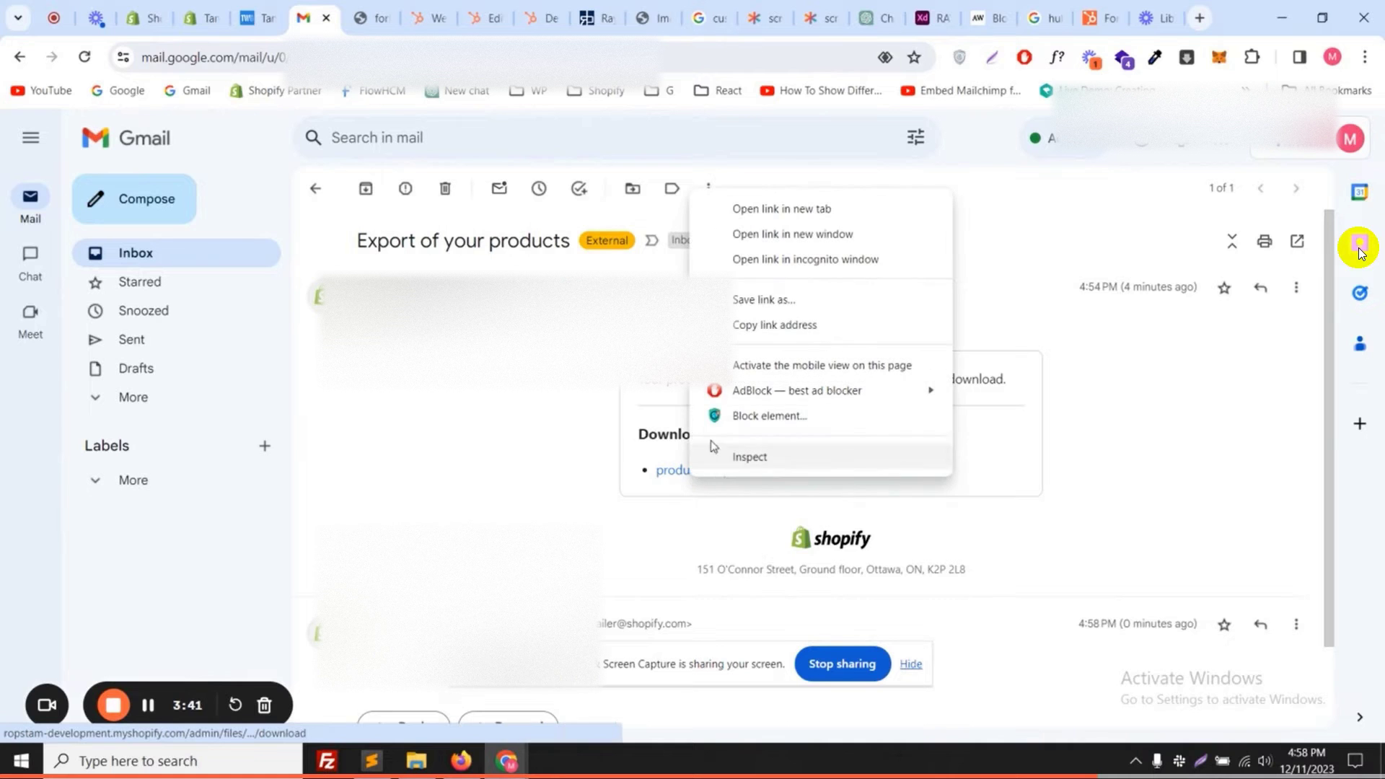
click(752, 326)
Load the copied CSV link in a new Firefox tab to download the file.
click(462, 762)
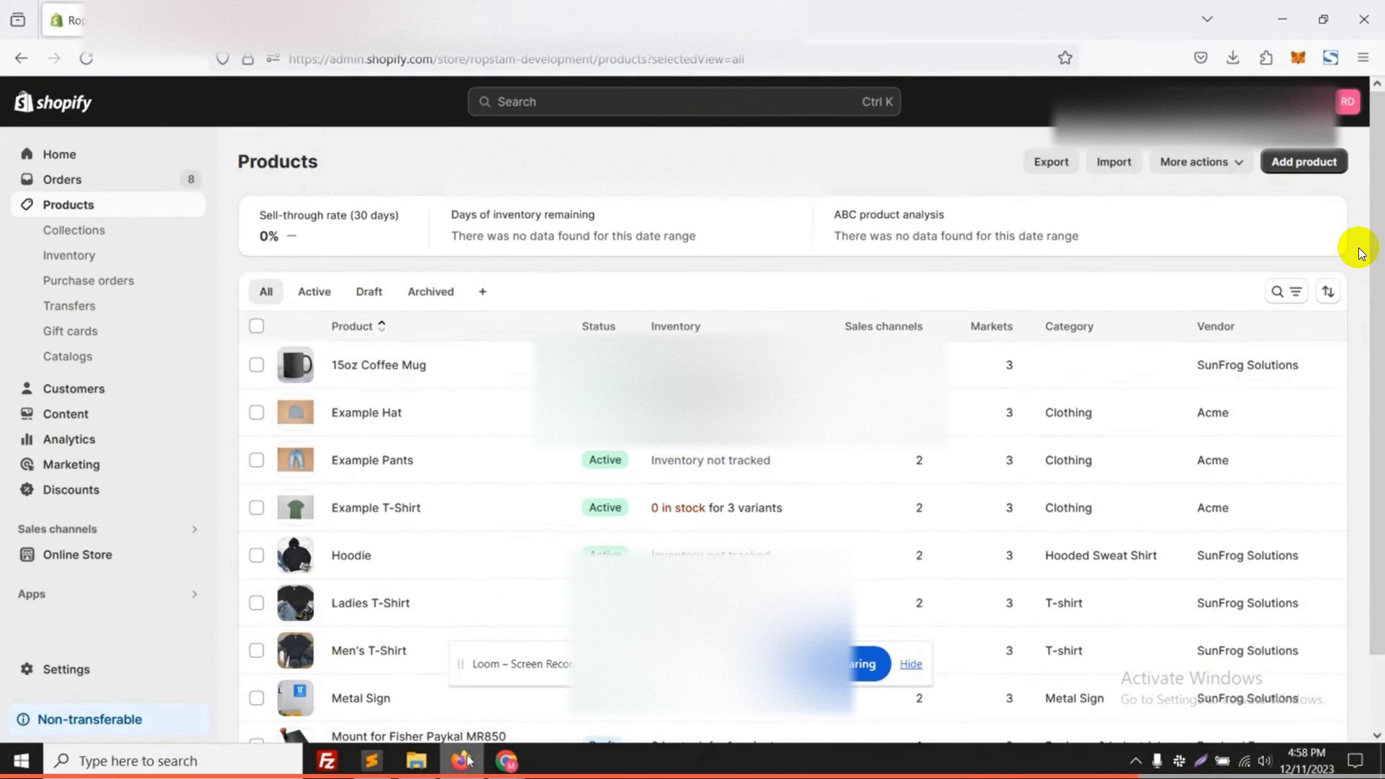
key(ctrl+t)
key(ctrl+v)
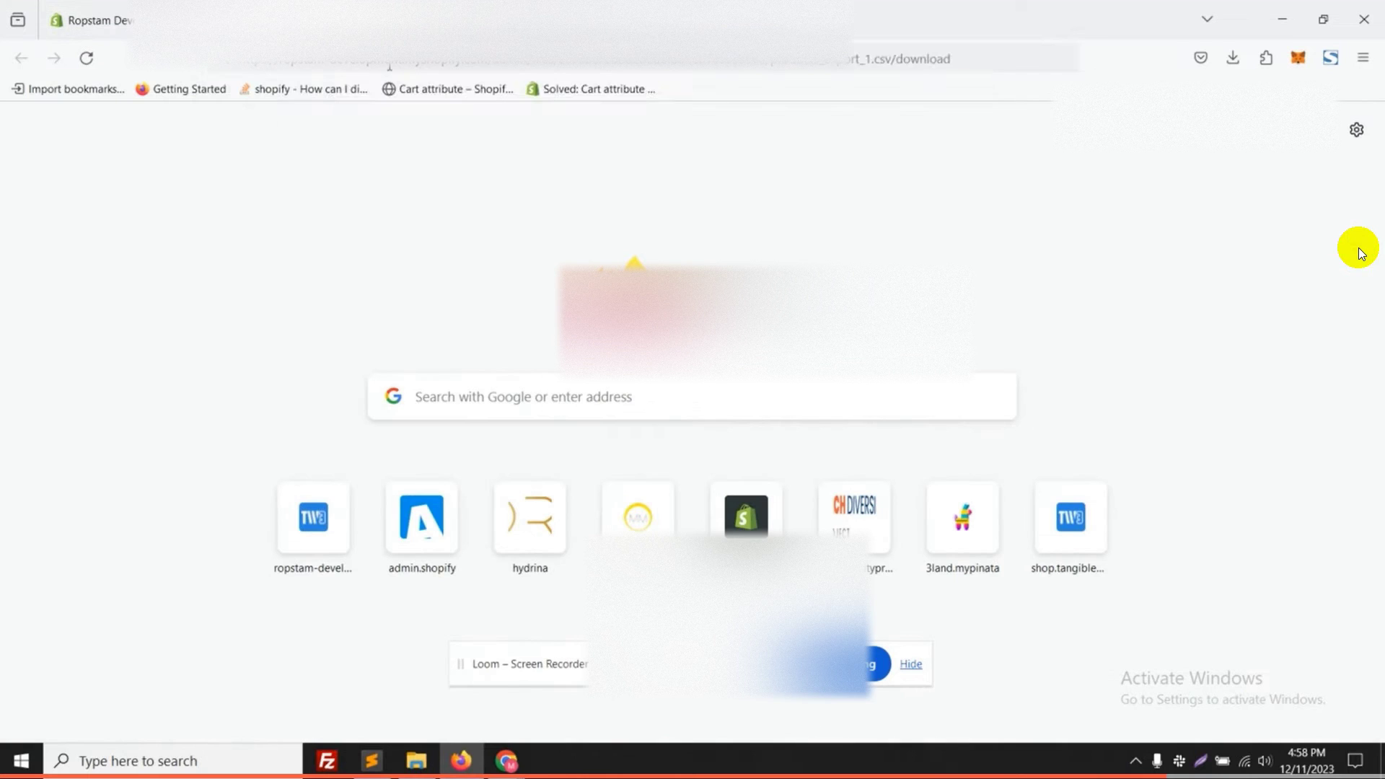
key(ctrl+a)
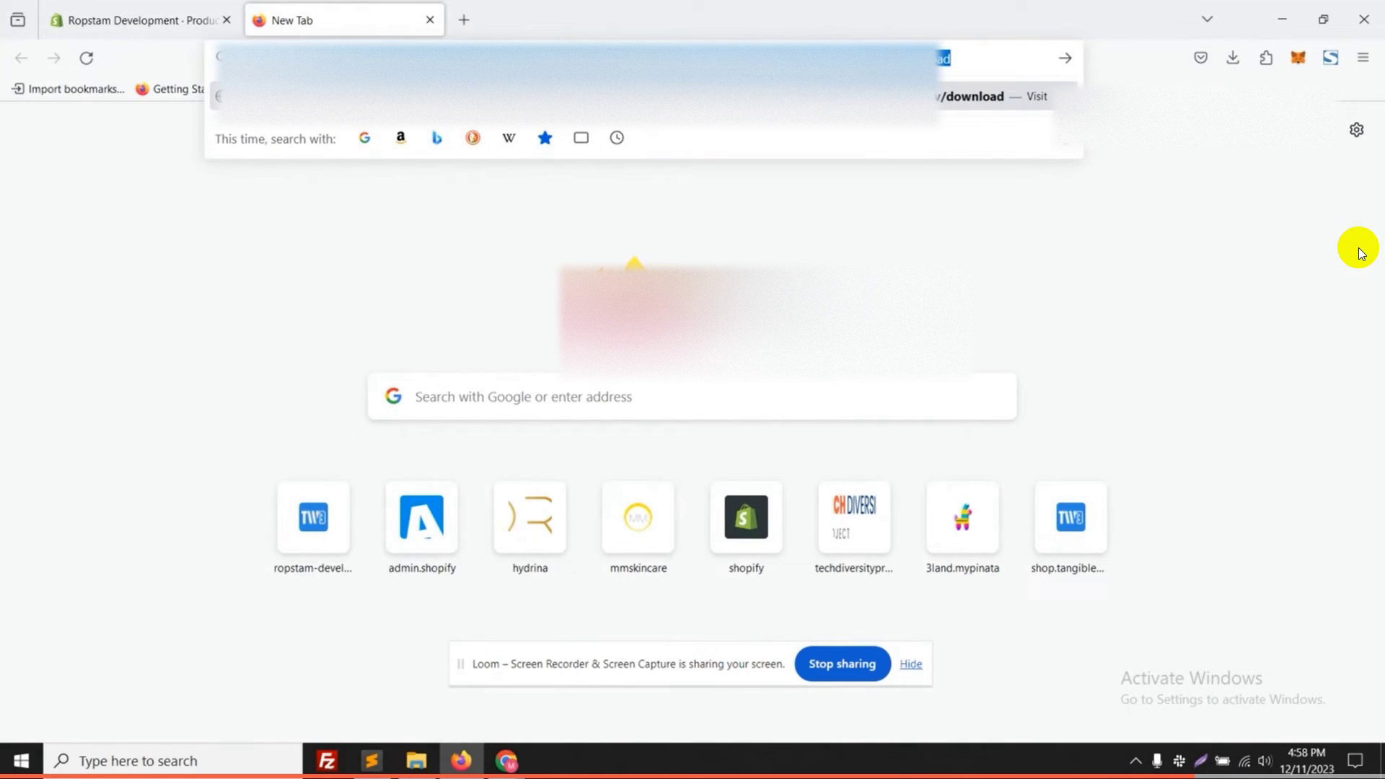
key(ctrl+v)
key(Return)
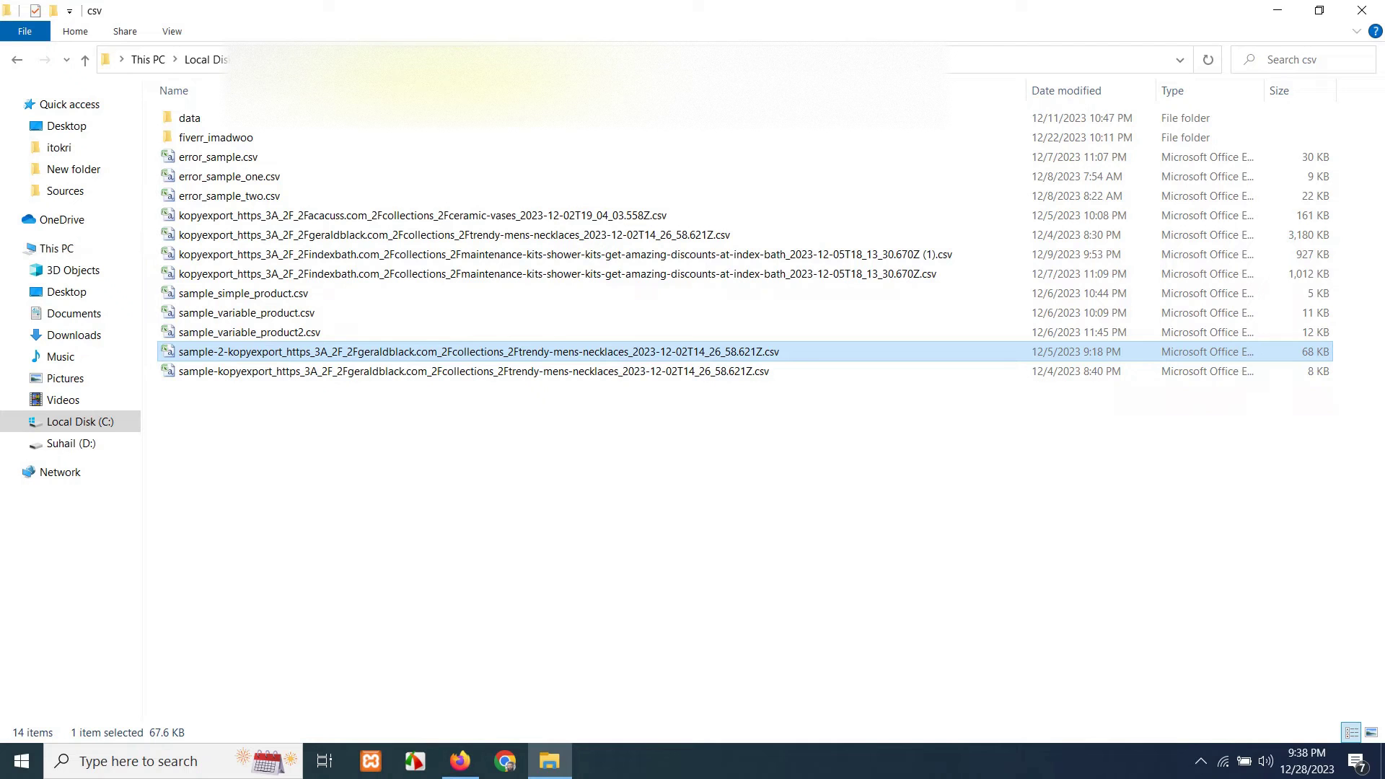
Open the sample-2 necklaces export CSV in Excel and scroll through its rows.
double_click(176, 356)
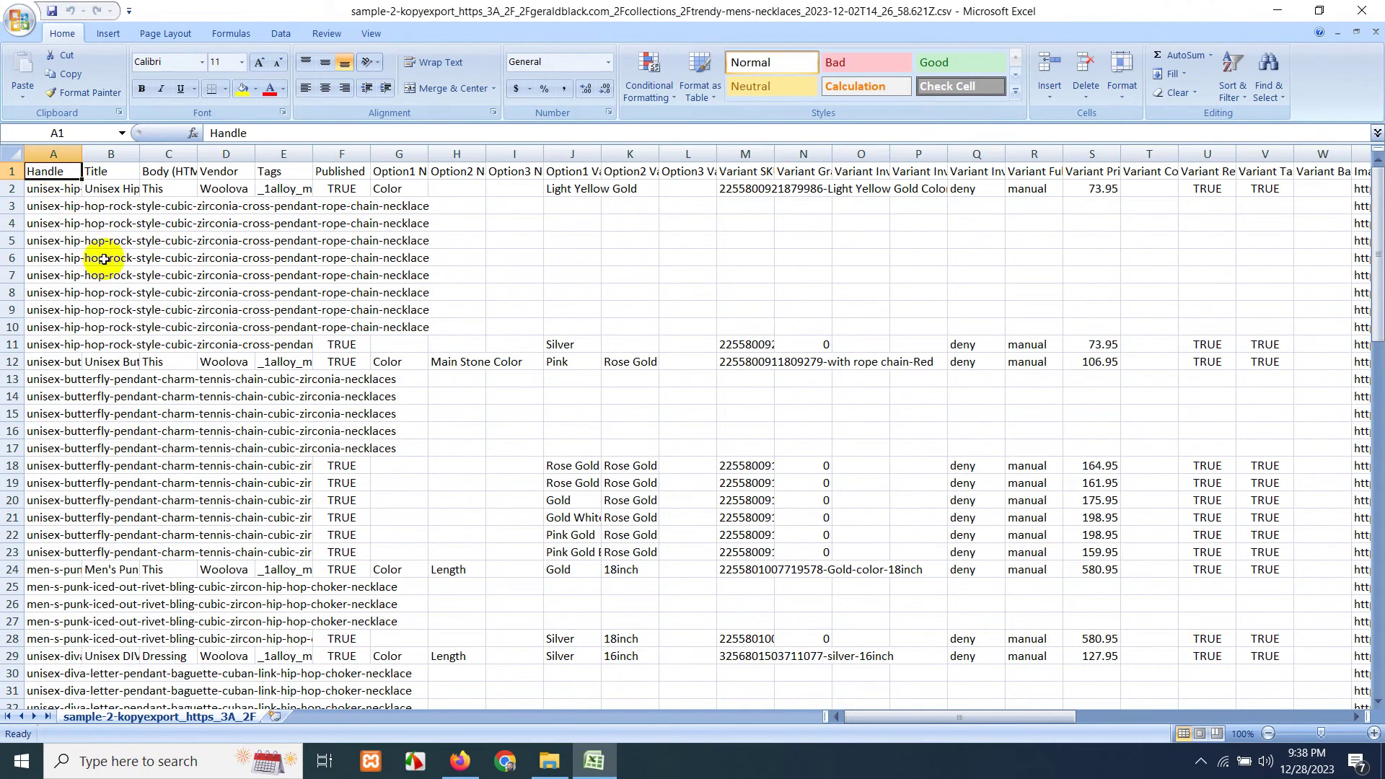
scroll(177, 346, down, 18)
scroll(178, 368, down, 6)
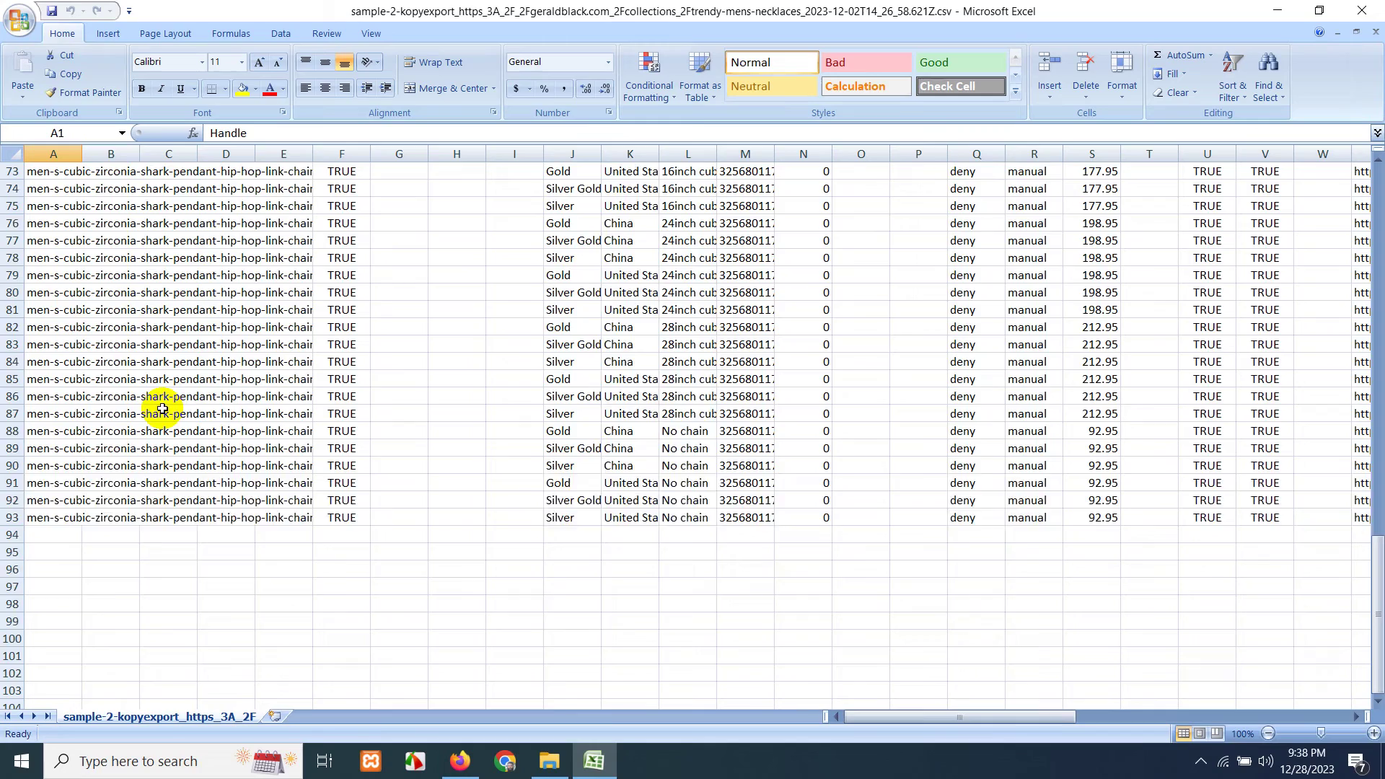
scroll(166, 402, up, 19)
scroll(346, 483, down, 9)
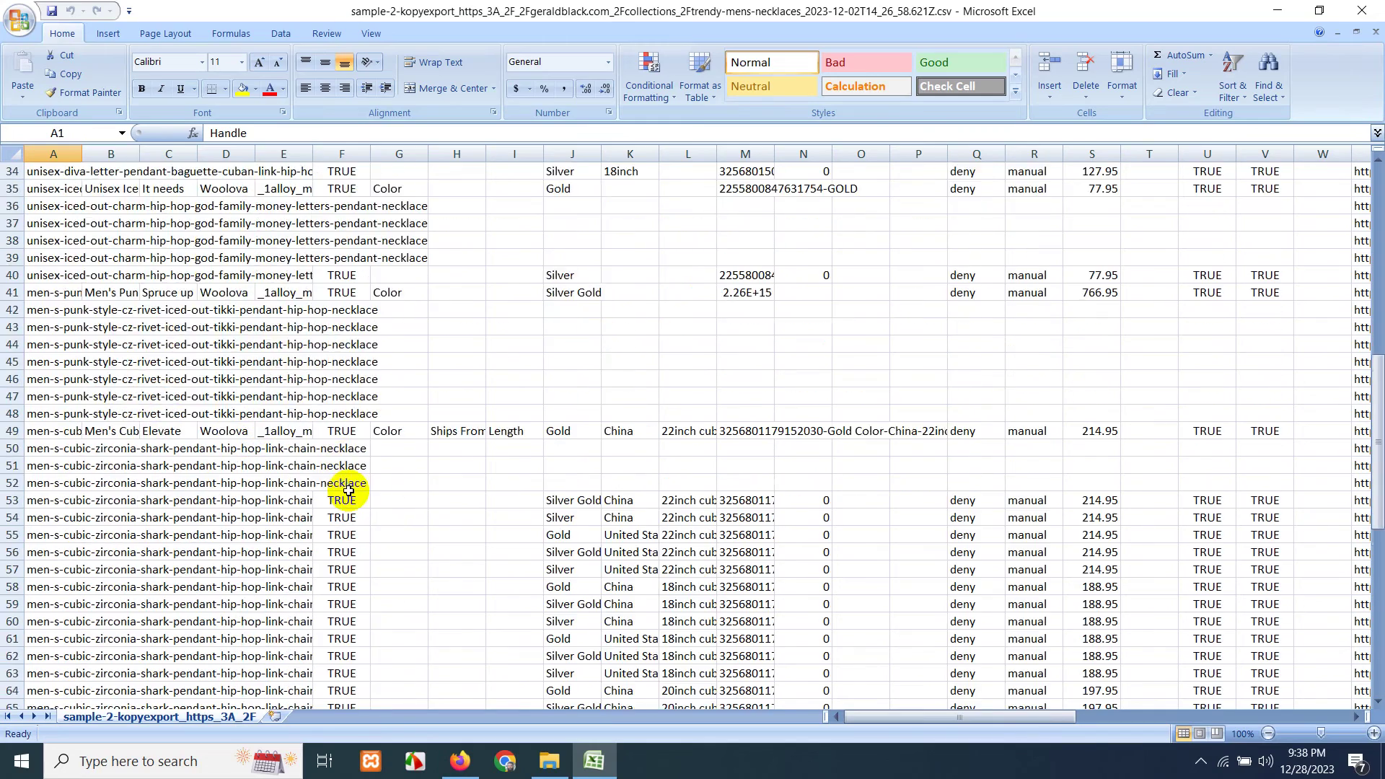
scroll(479, 451, up, 14)
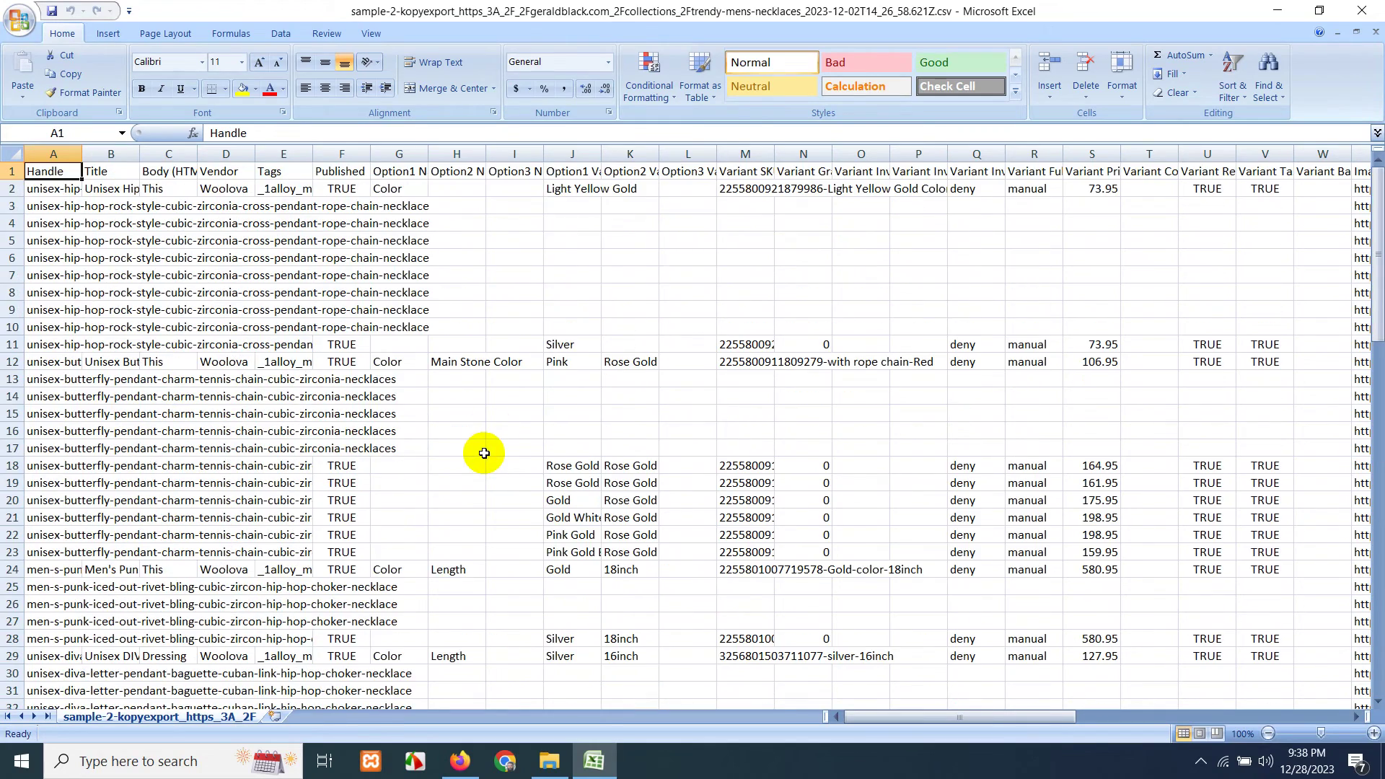
Inspect the Color, Main Stone Color, Length and Ships From option cells in columns G and H.
click(382, 192)
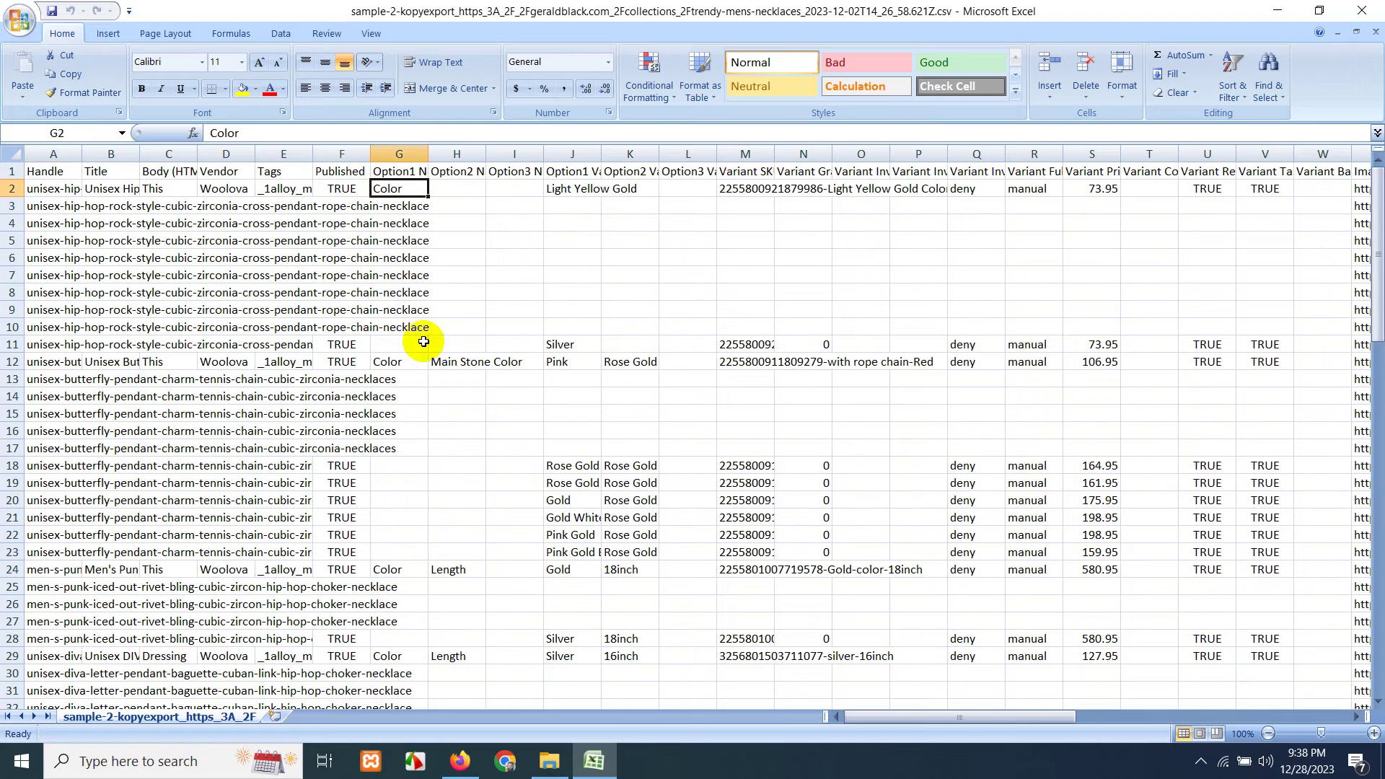
click(482, 364)
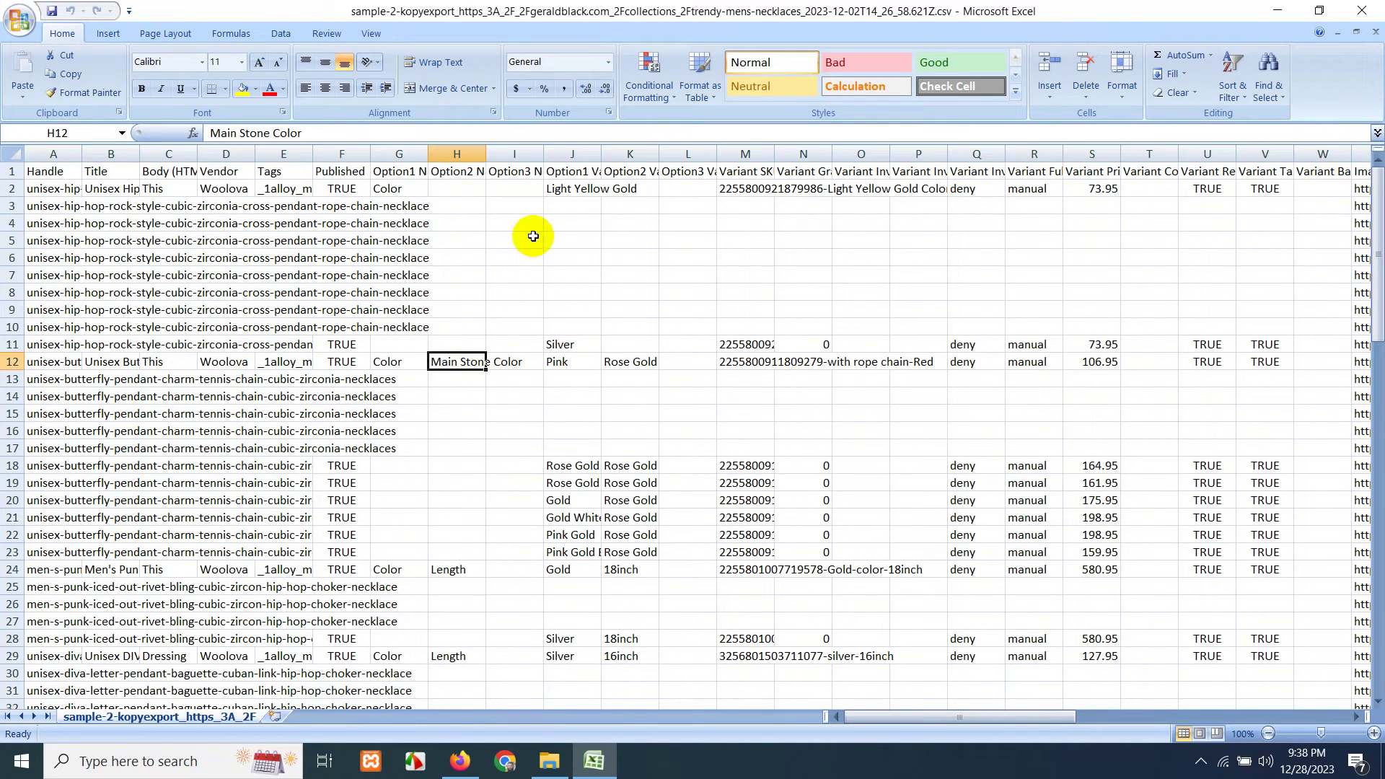
scroll(504, 447, down, 2)
click(447, 469)
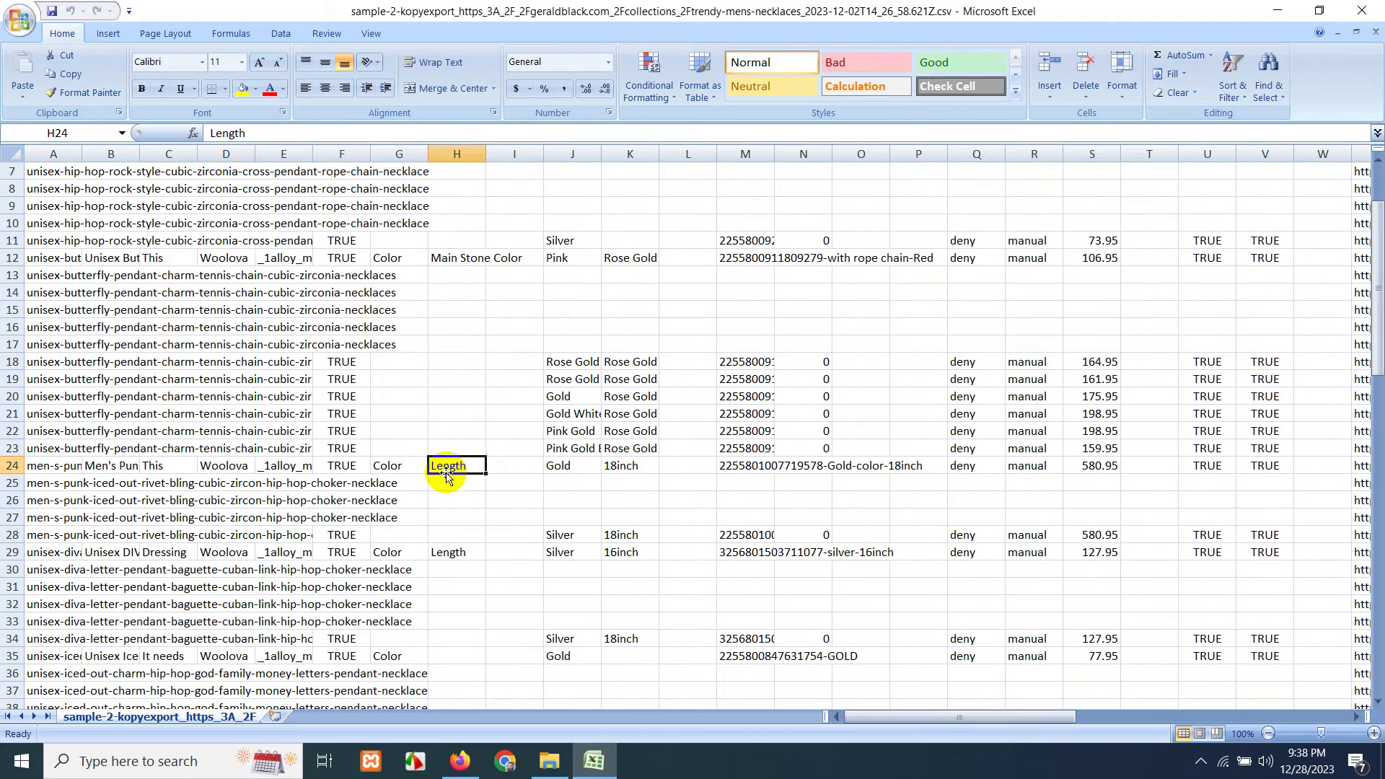
scroll(448, 547, down, 2)
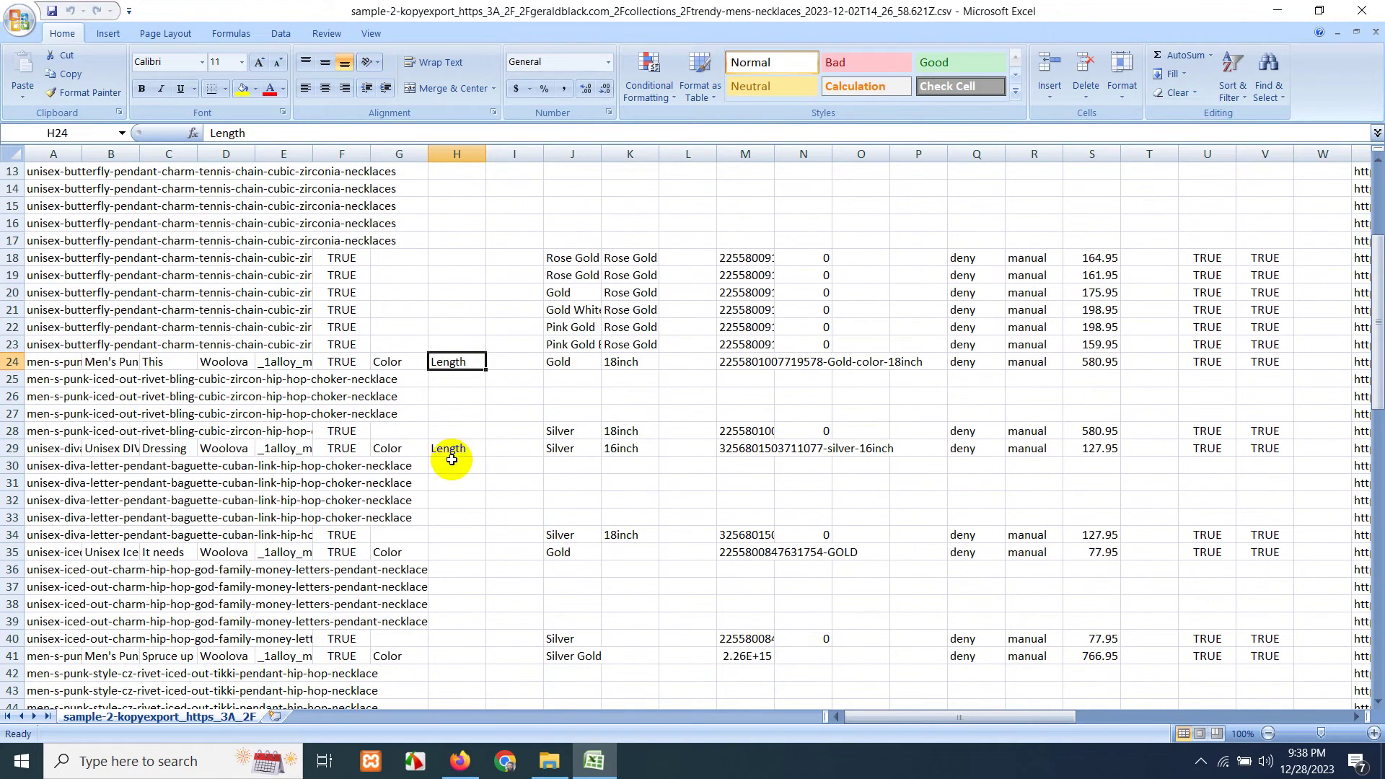
click(452, 446)
click(390, 449)
scroll(414, 547, down, 2)
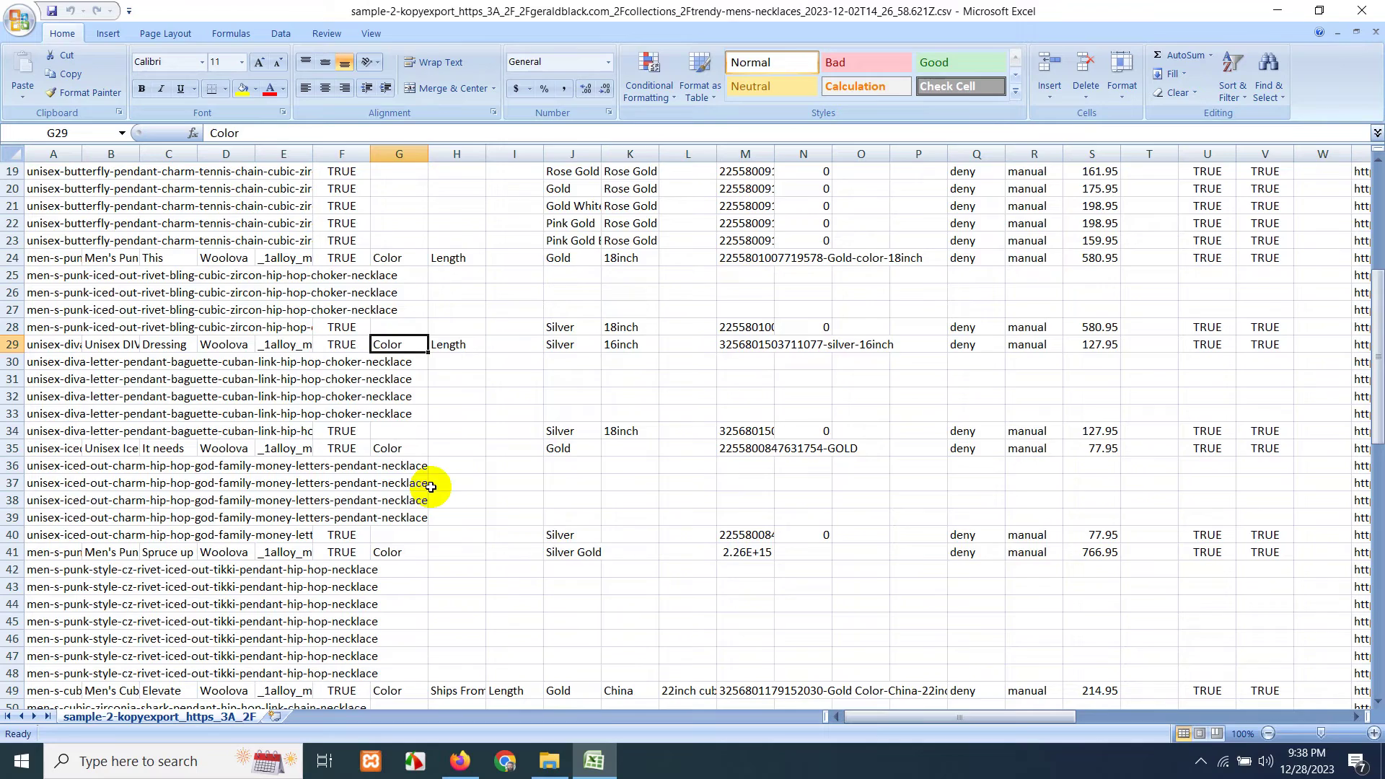
scroll(445, 479, down, 3)
click(452, 532)
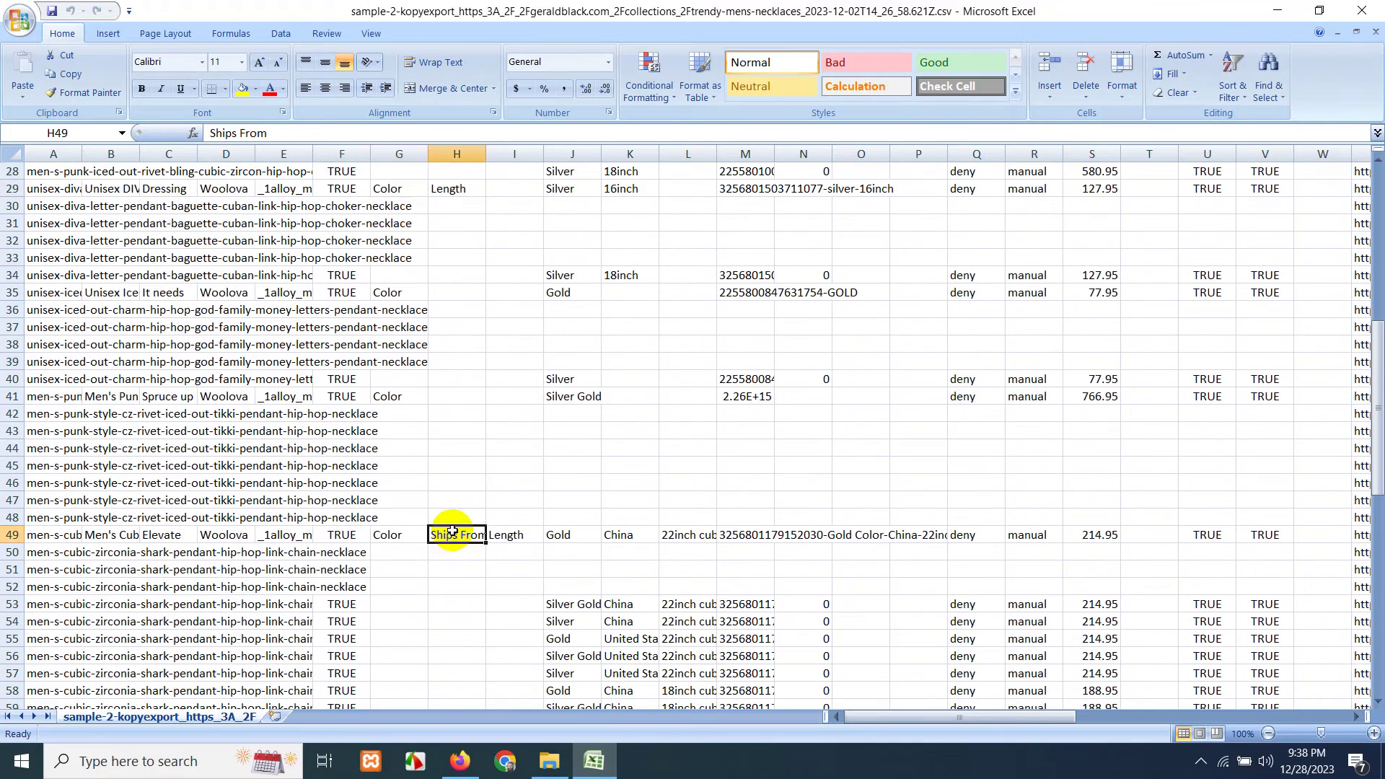
scroll(481, 518, down, 6)
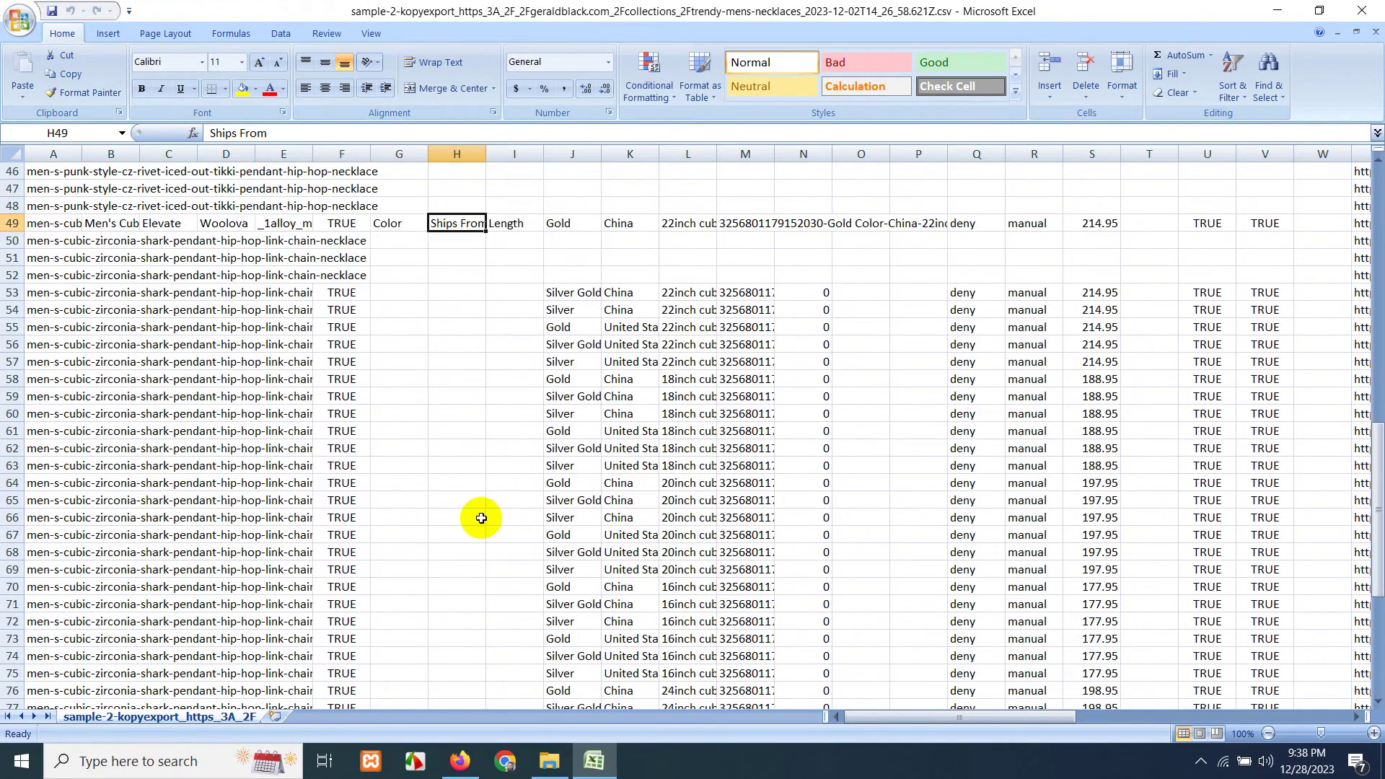
scroll(481, 518, down, 1)
scroll(470, 504, up, 9)
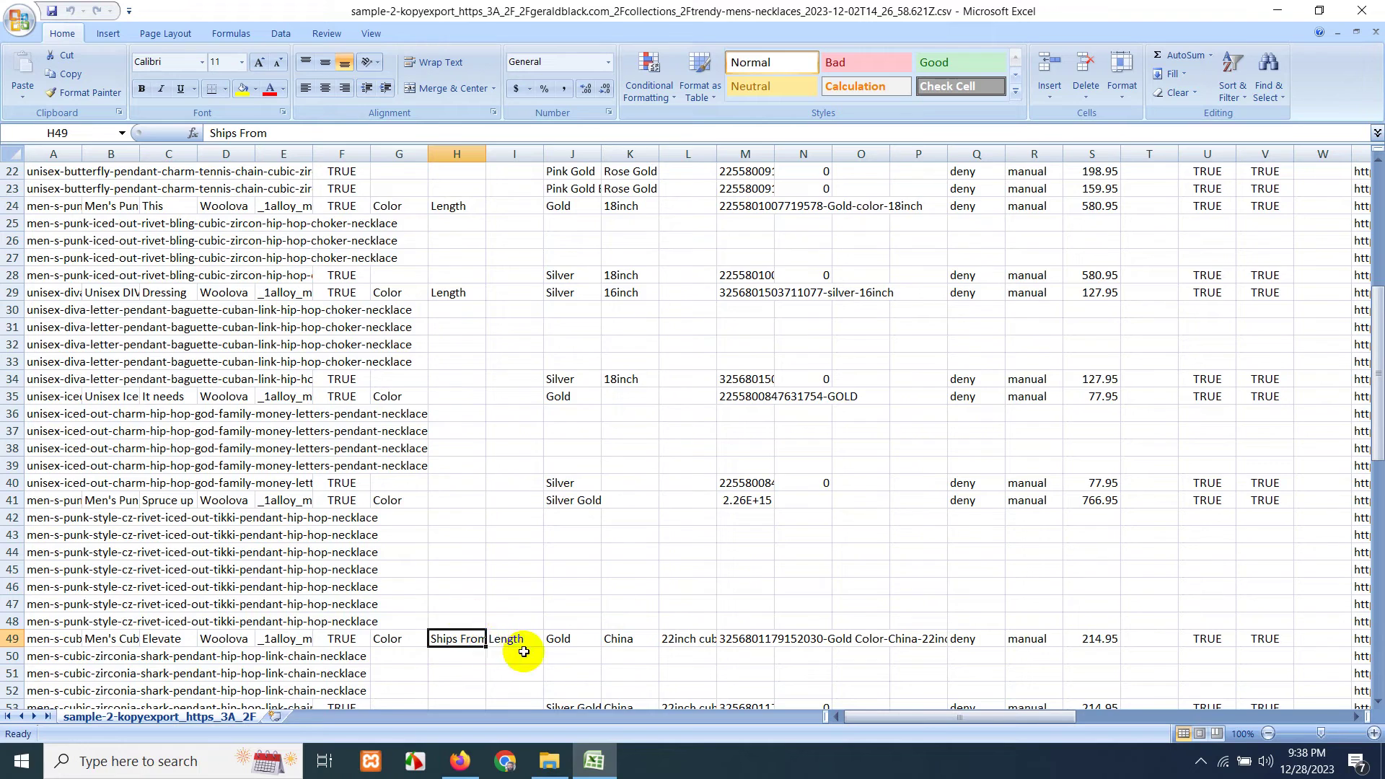
scroll(524, 652, up, 7)
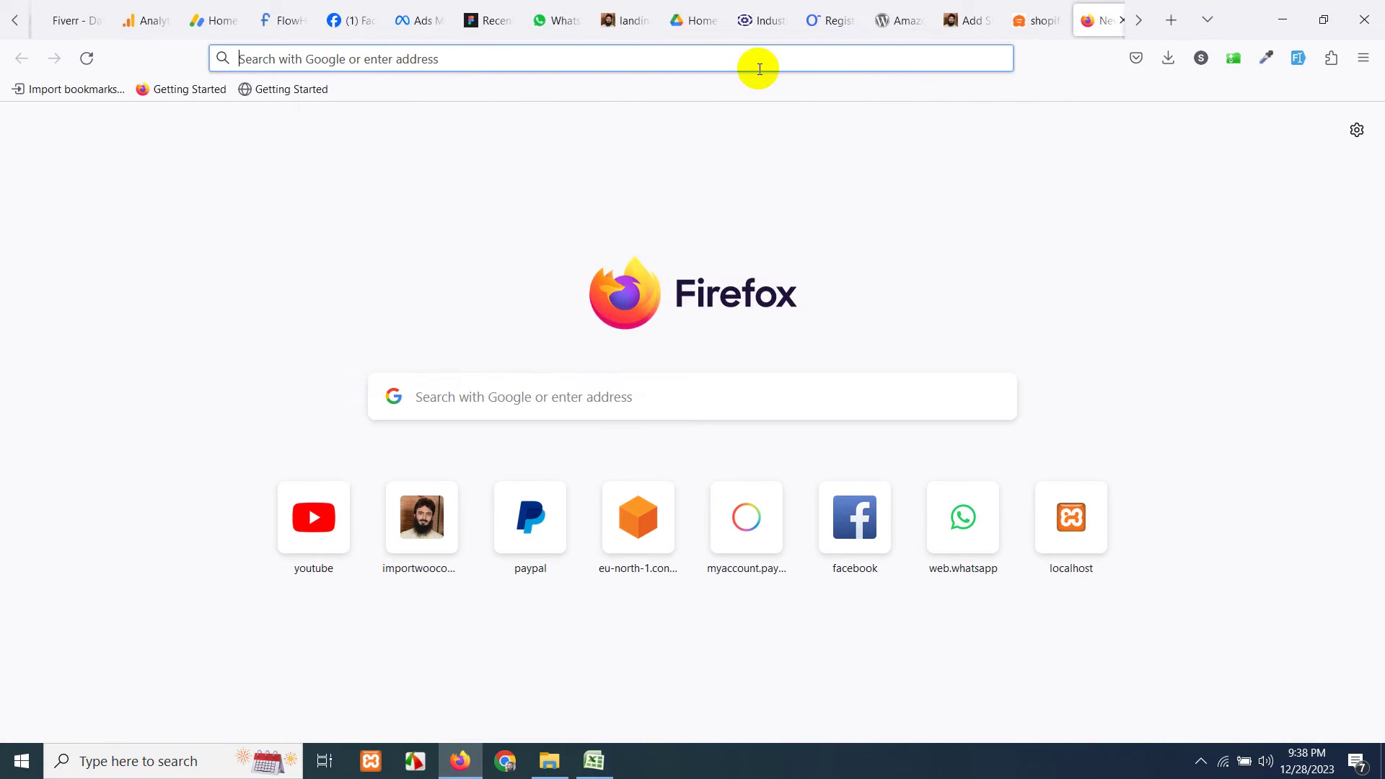
Open localhost/wordpress_shopify/wp-admin and sign in with the saved administrator login.
click(782, 59)
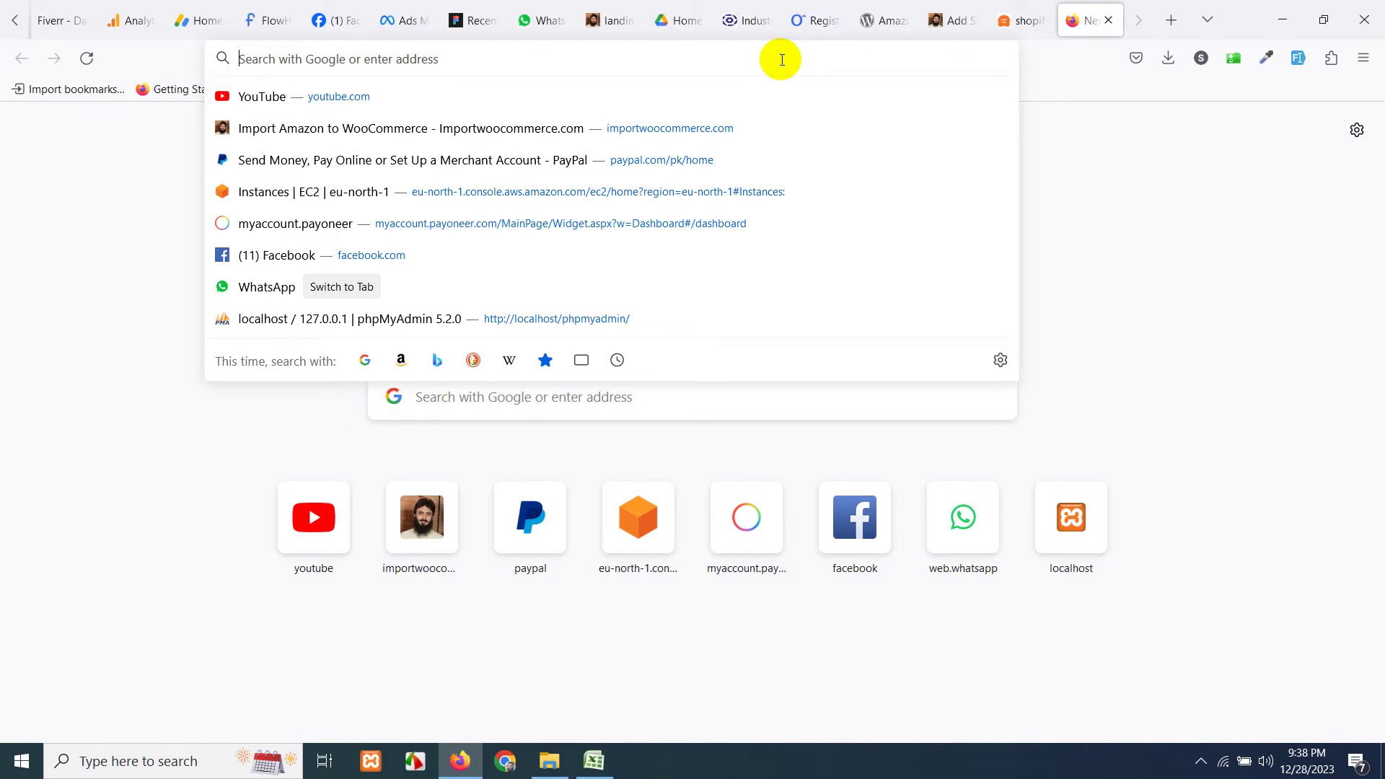
text(loca)
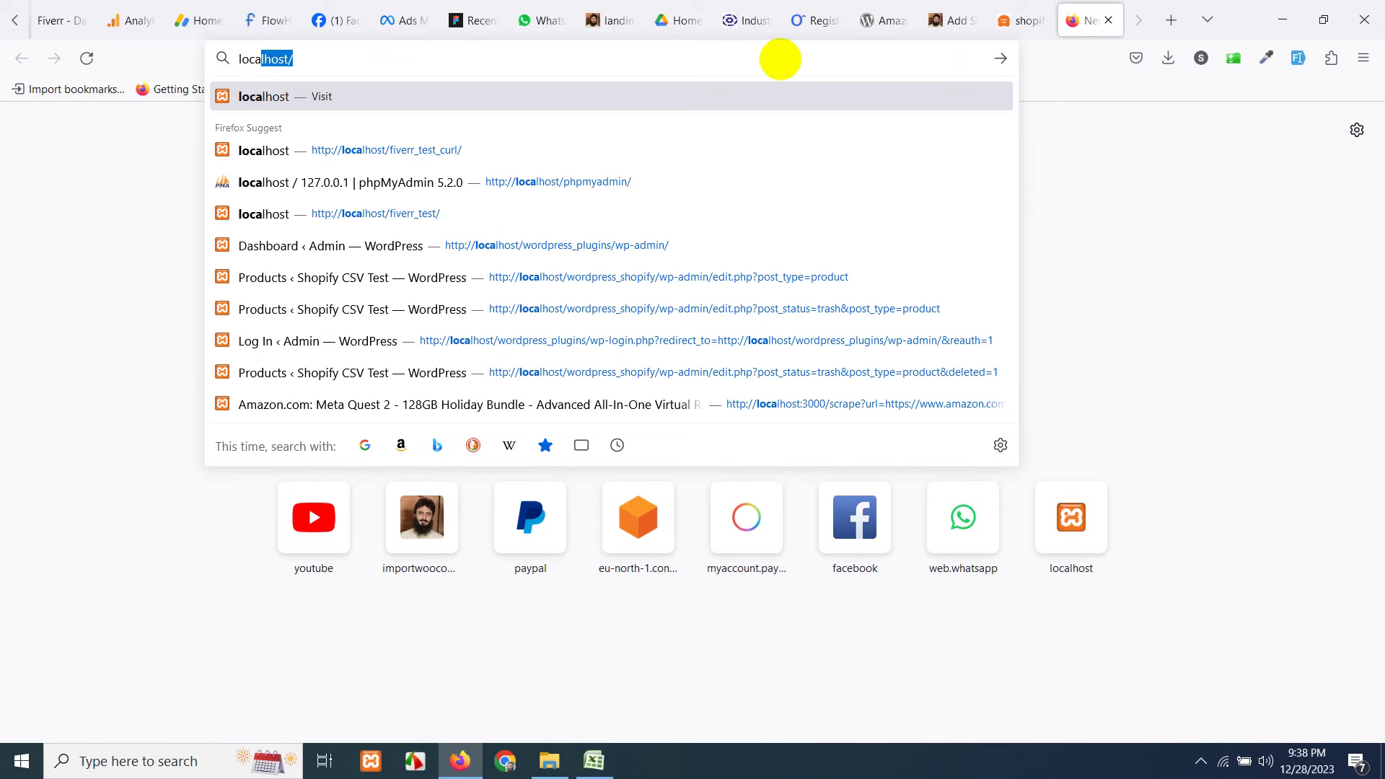
text(lhost)
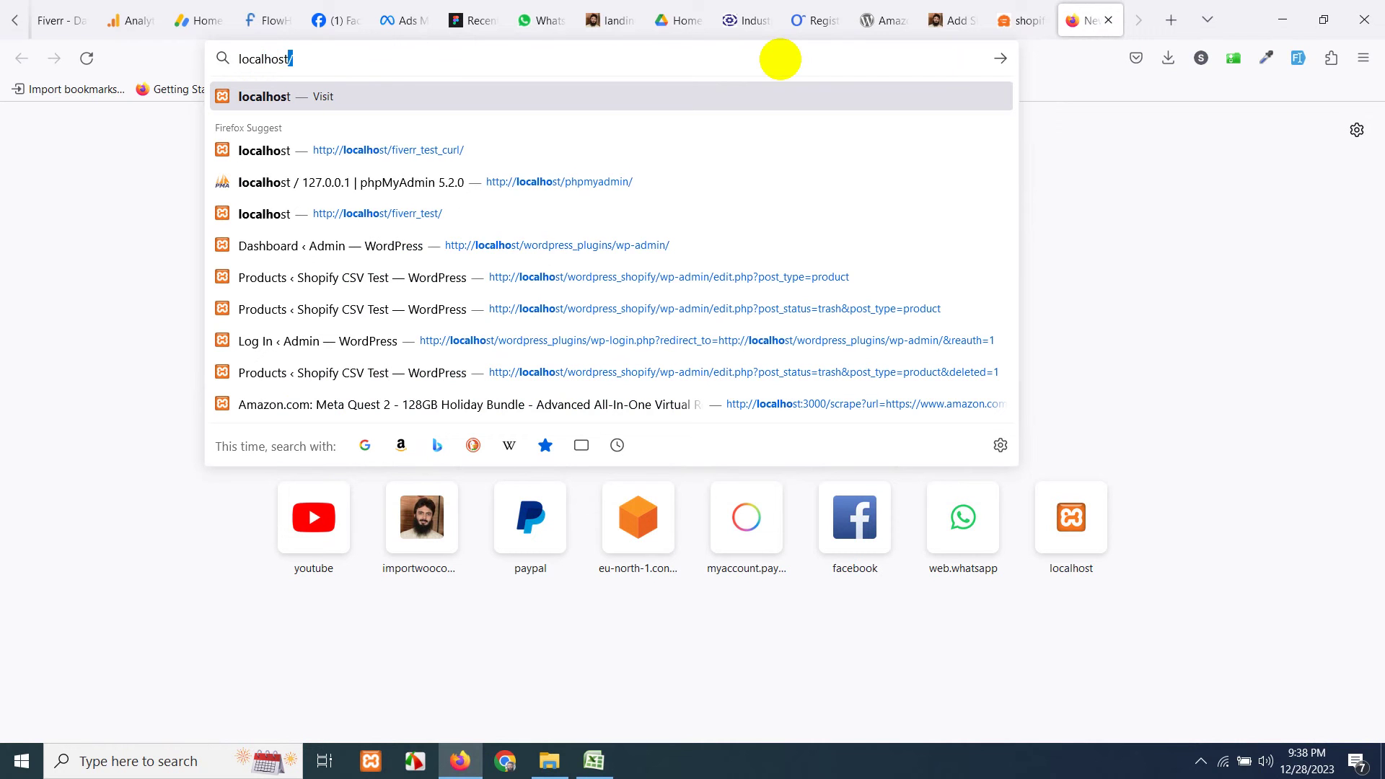
text(/wo)
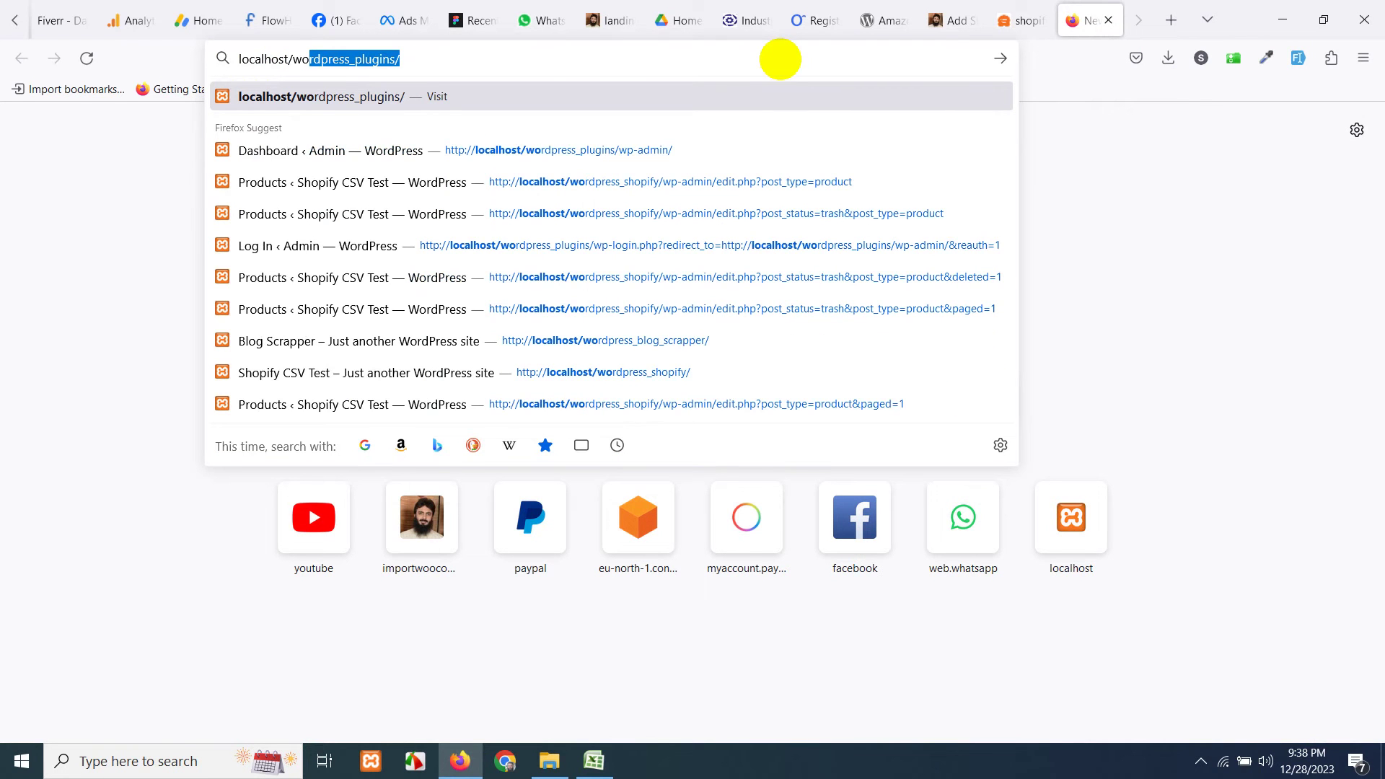
text(rdpress-)
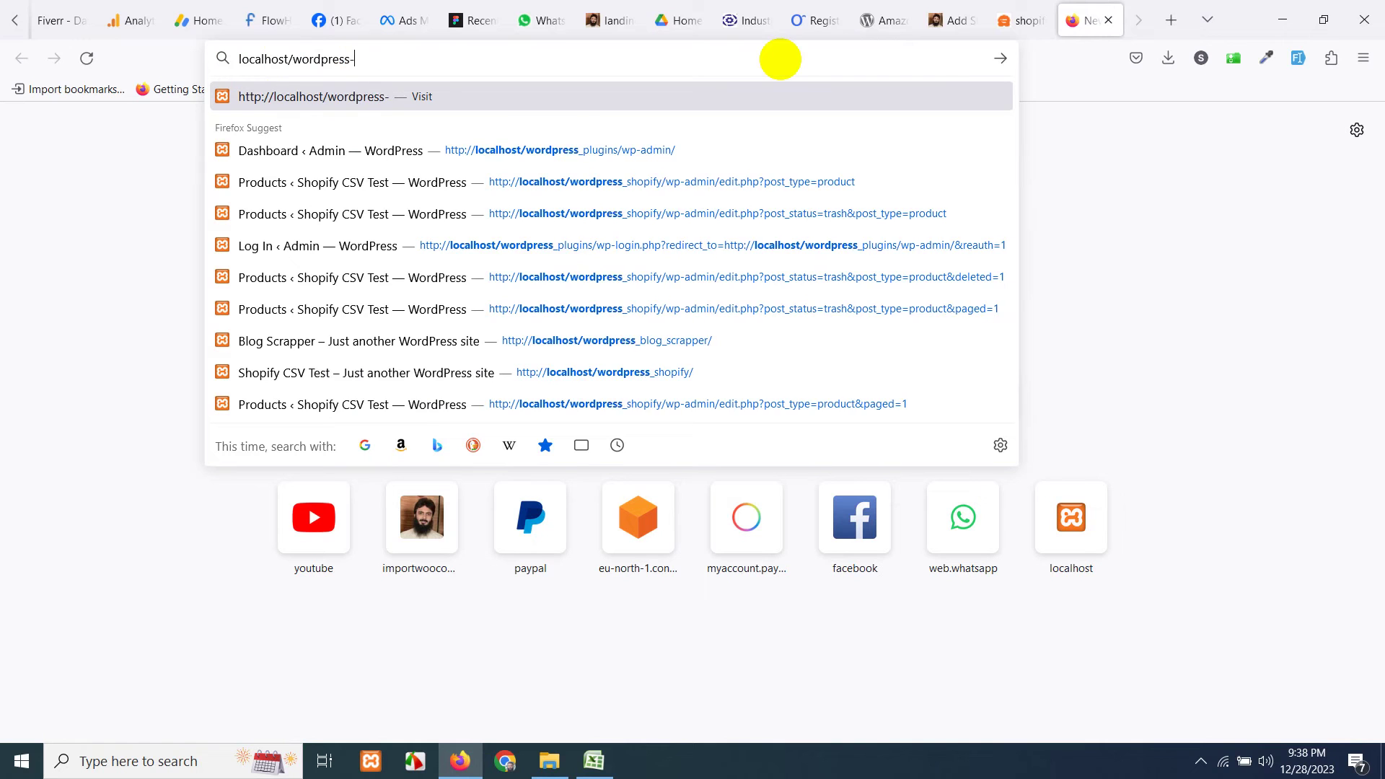
key(BackSpace)
text(_shopify/)
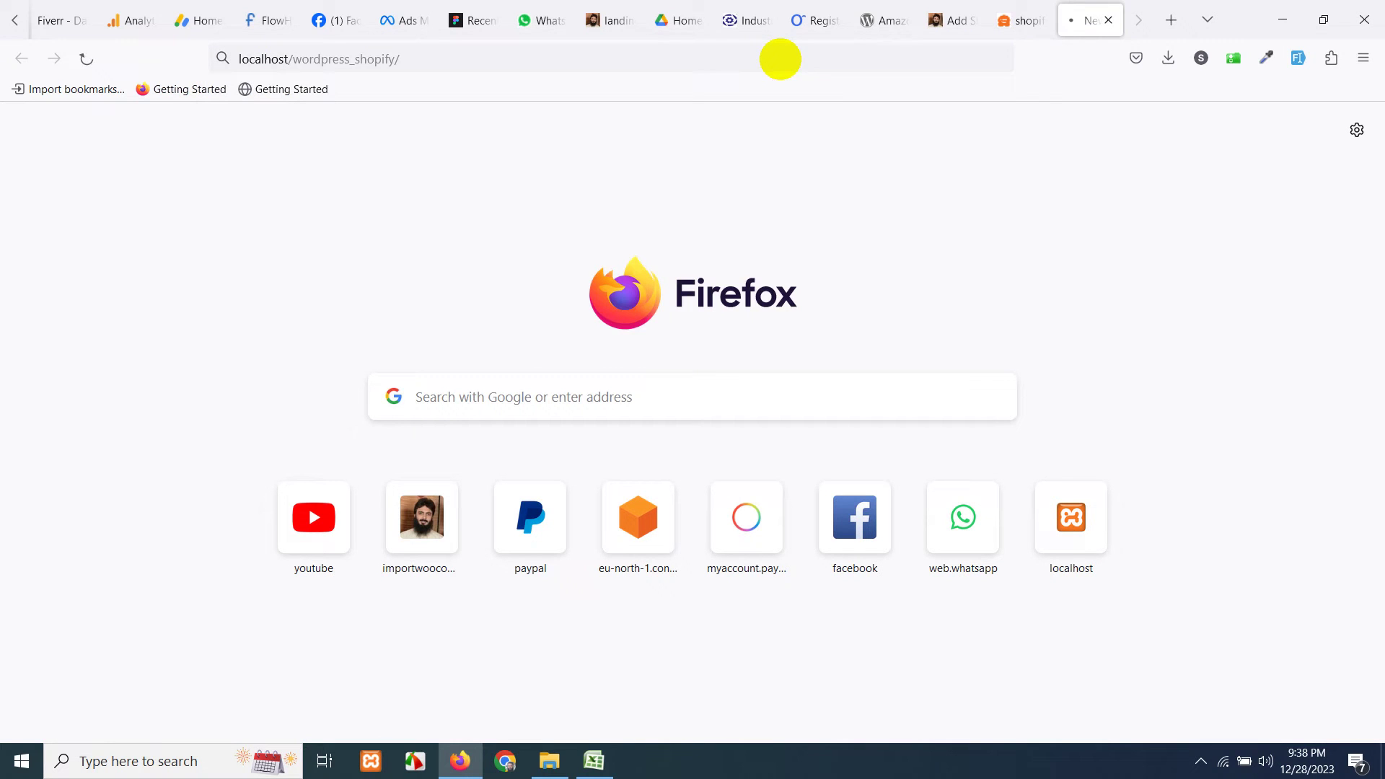
click(857, 57)
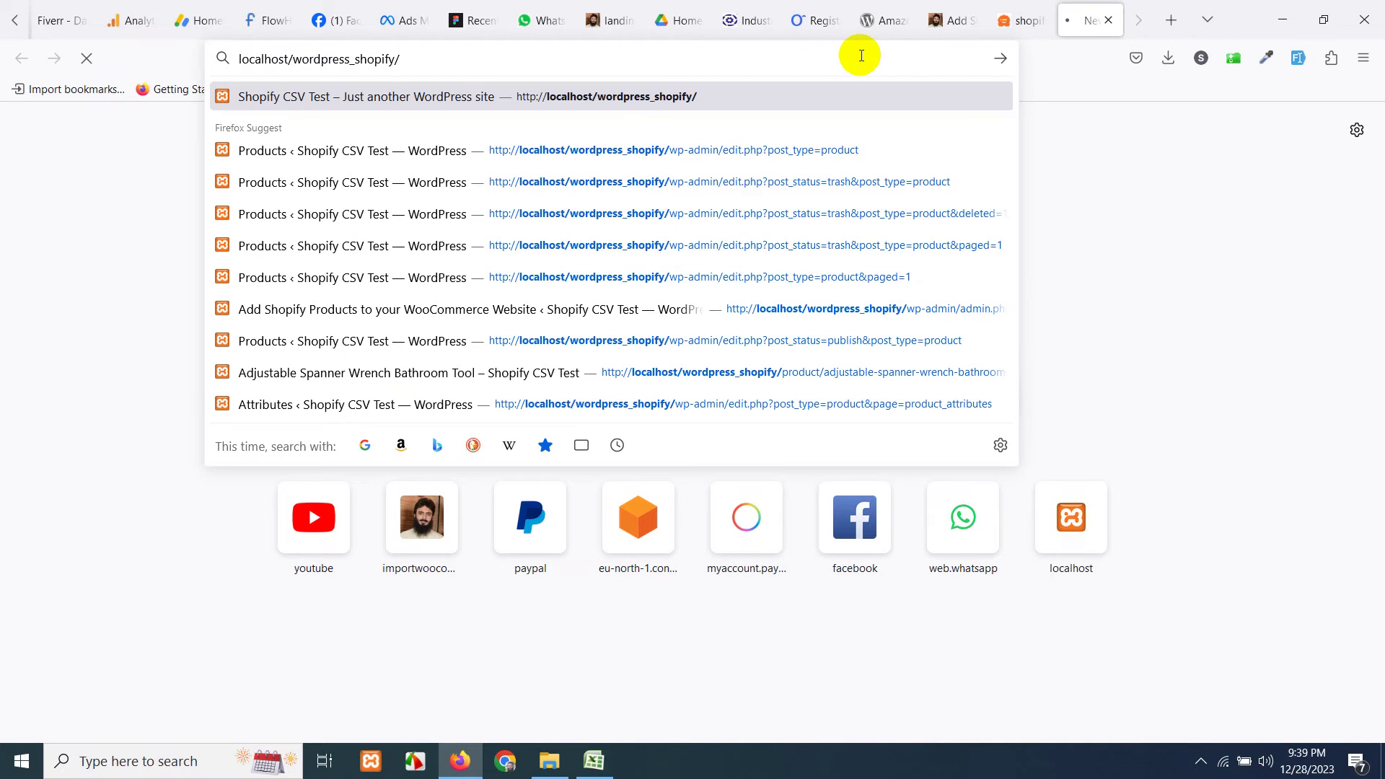
text(wp-a)
key(Return)
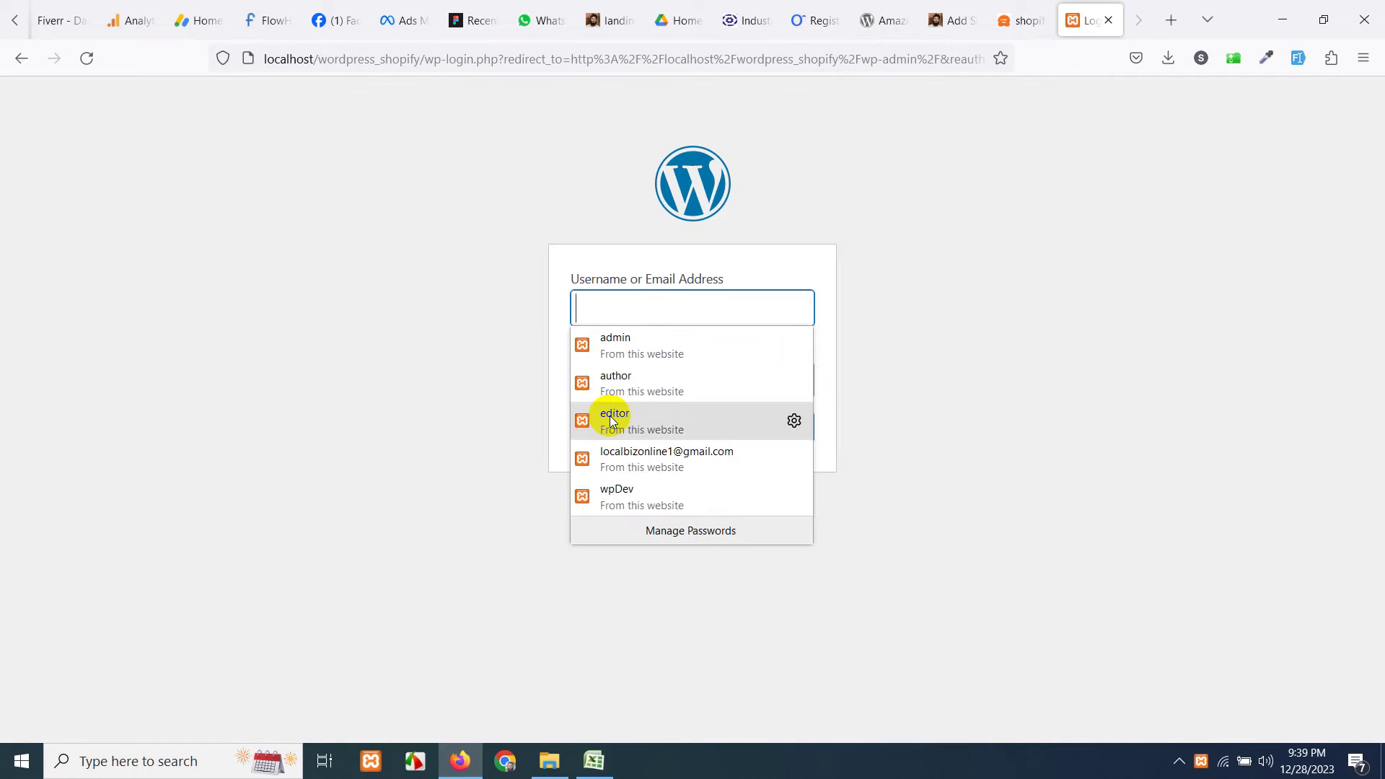
click(603, 342)
click(777, 438)
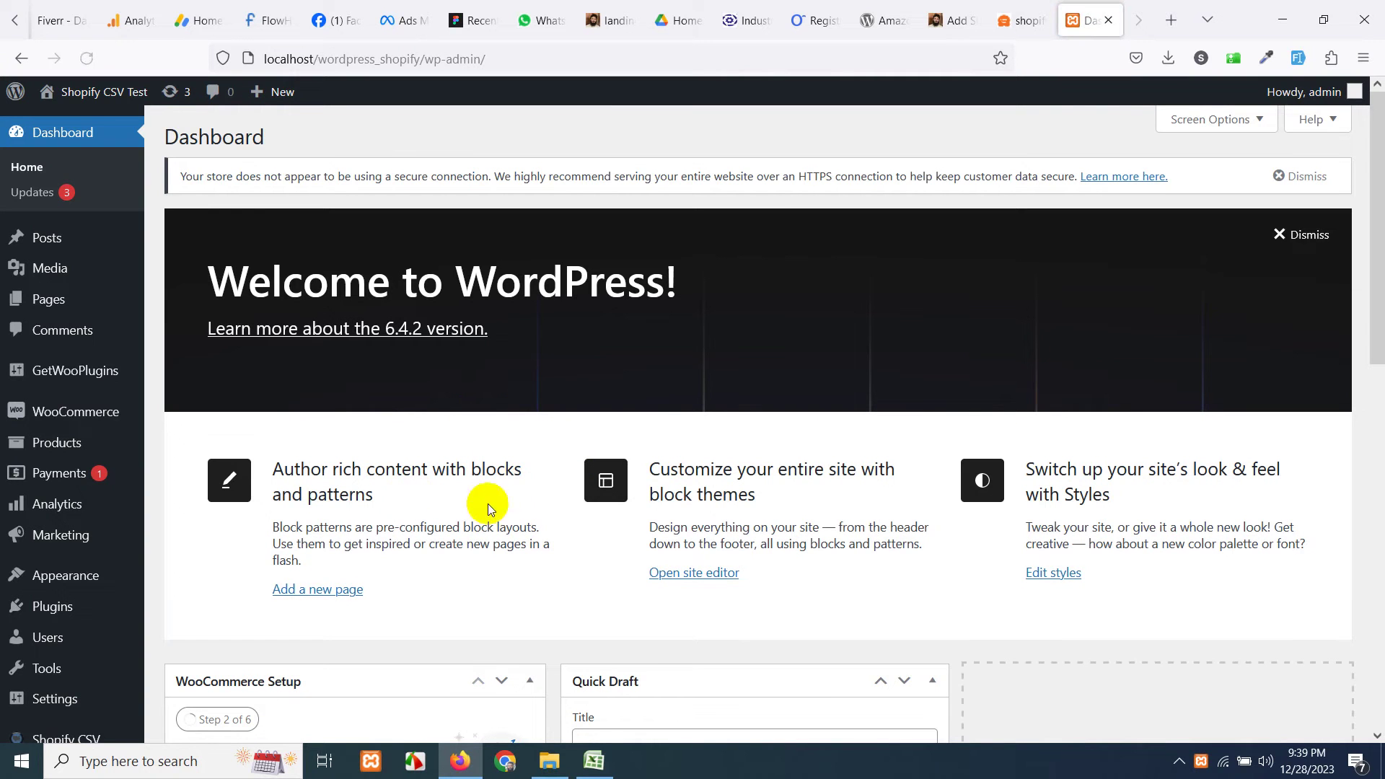
Open the Shopify CSV importer page from the WordPress admin sidebar.
scroll(485, 486, down, 4)
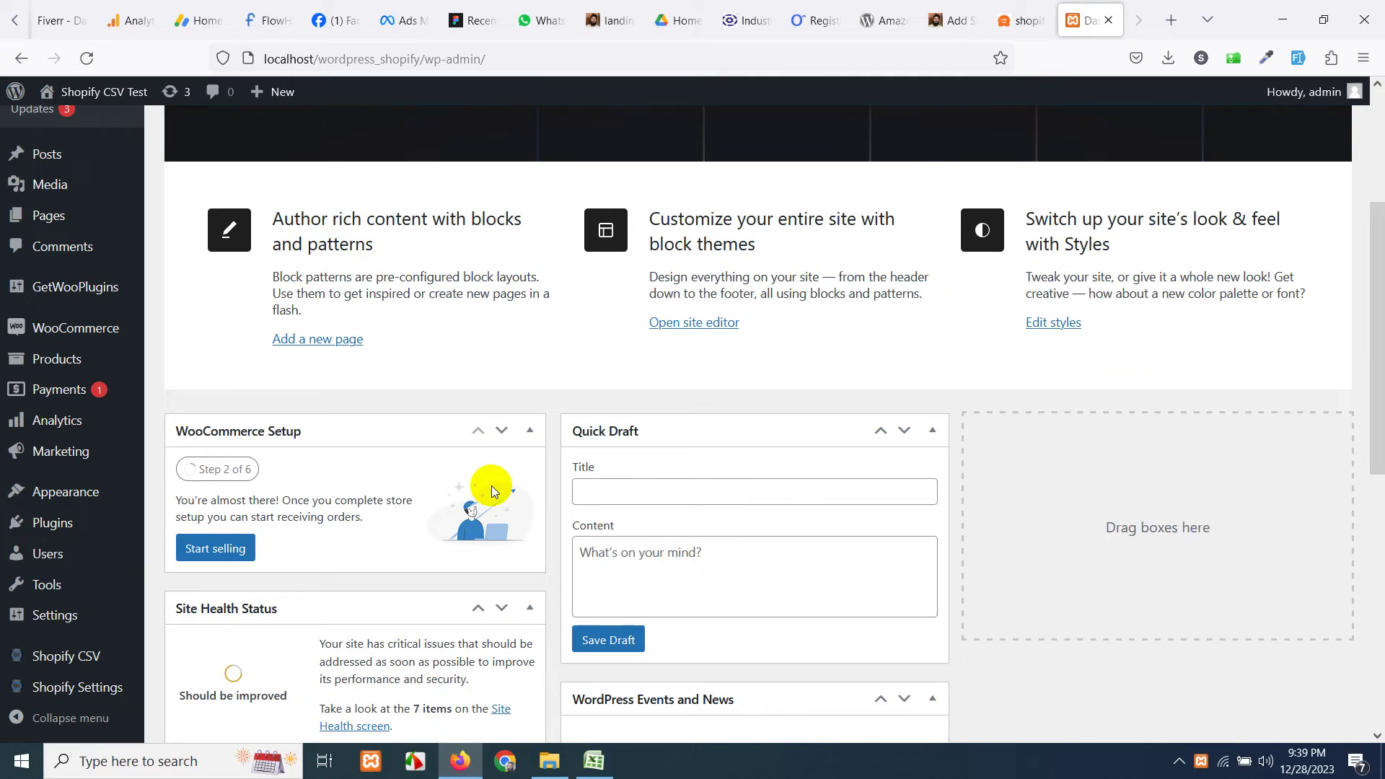
click(25, 653)
click(69, 663)
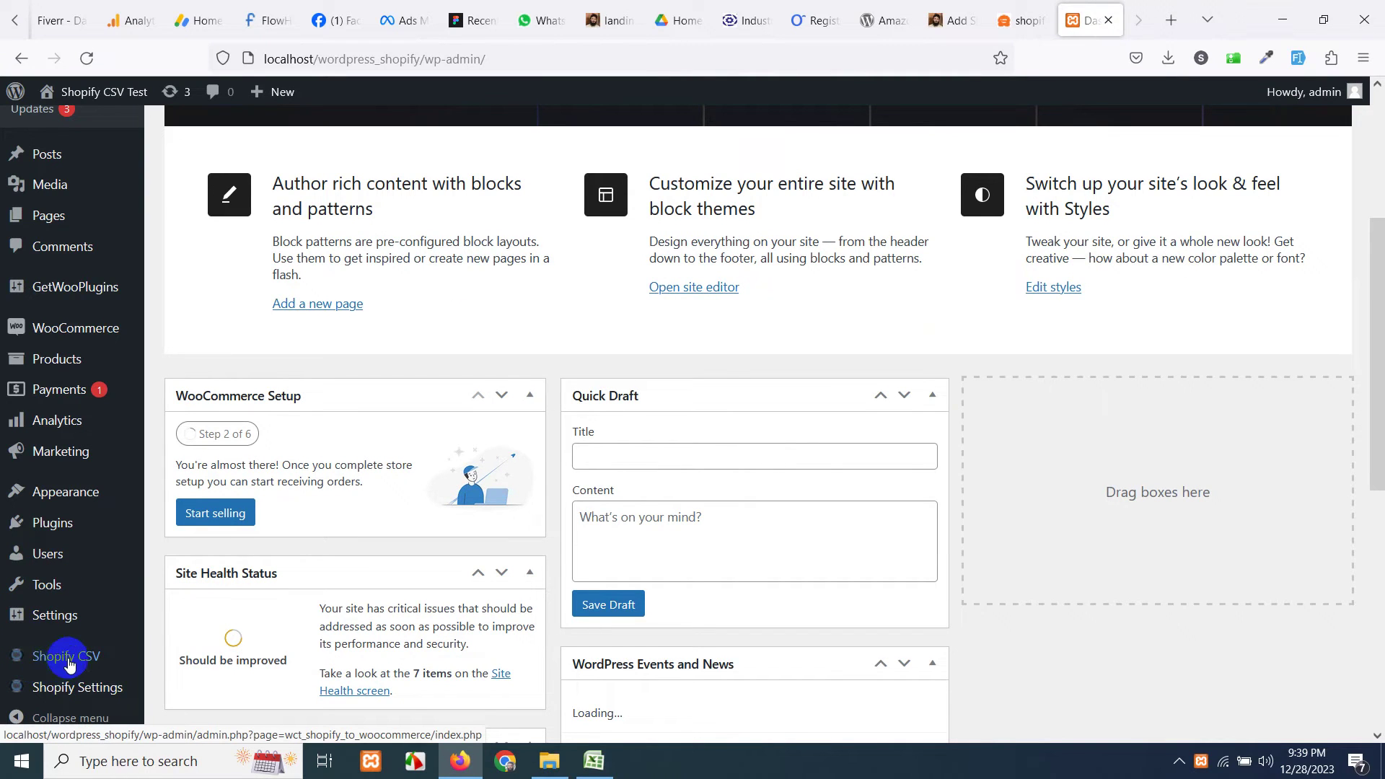
click(65, 658)
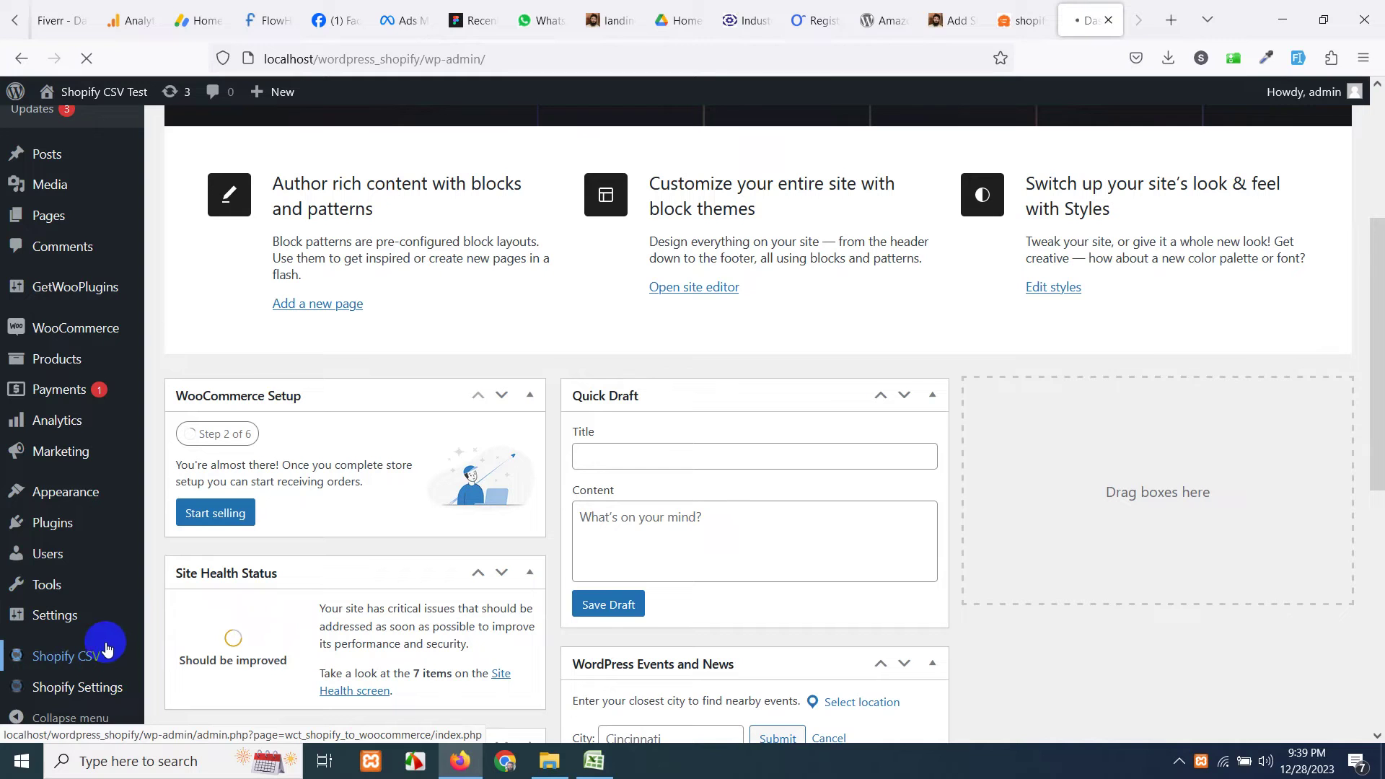
mouse_move(118, 629)
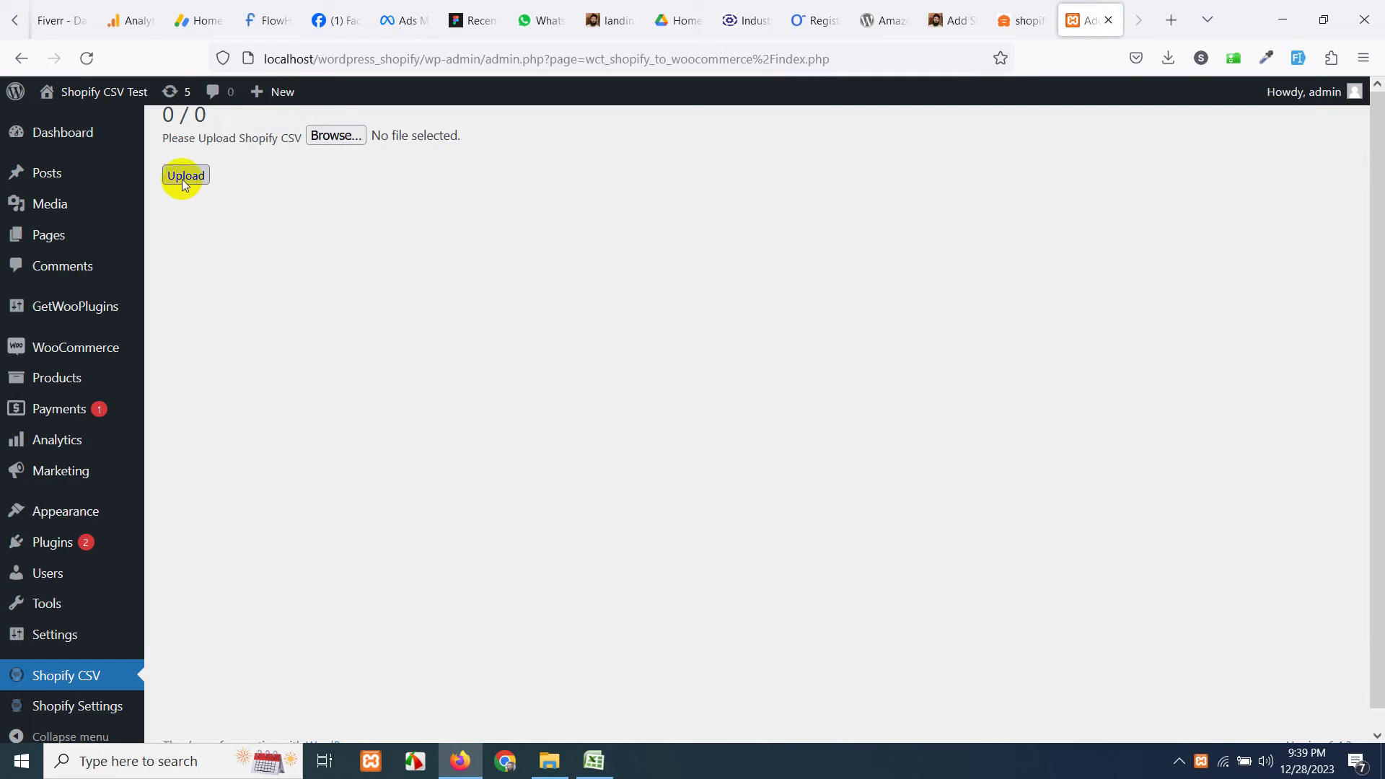
mouse_move(47, 173)
click(214, 216)
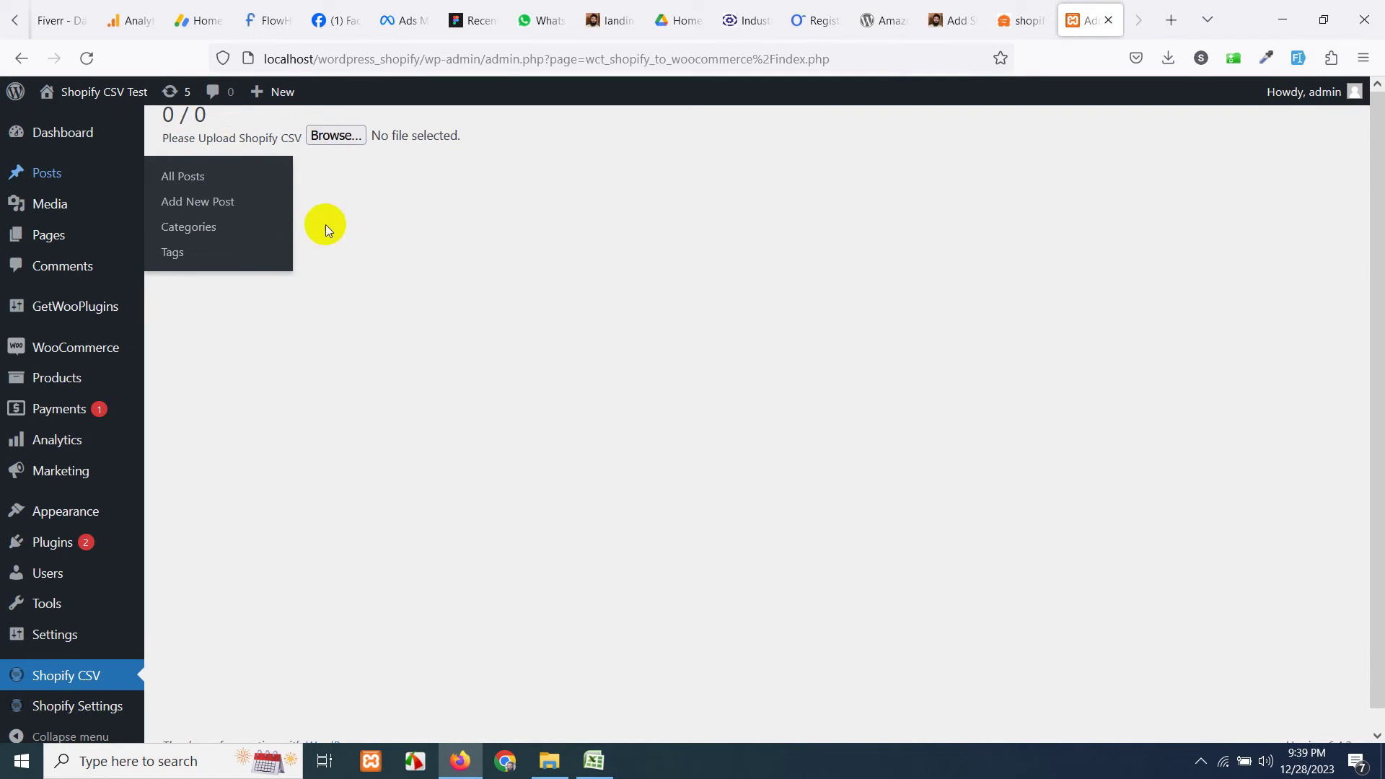
Open the WooCommerce products list in a new tab.
right_click(54, 383)
click(108, 396)
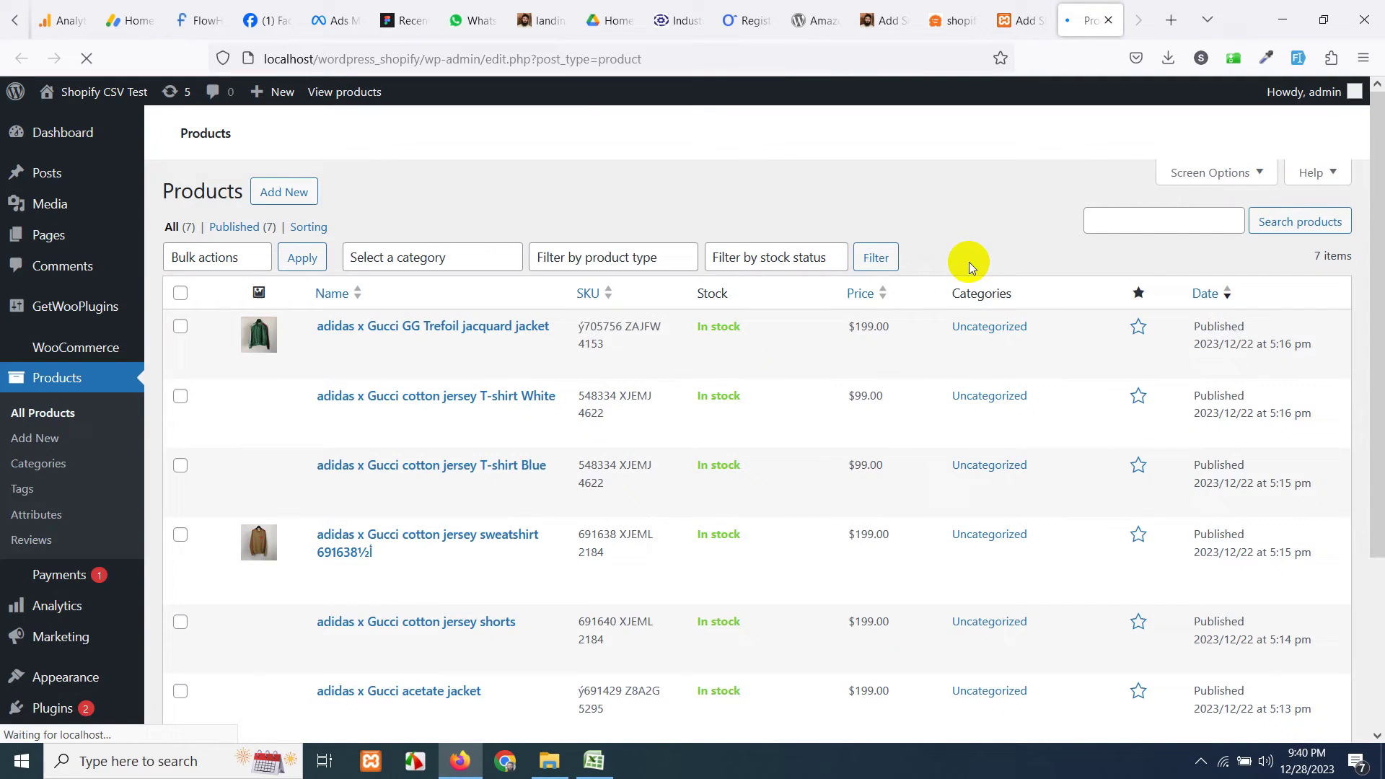
scroll(898, 389, down, 4)
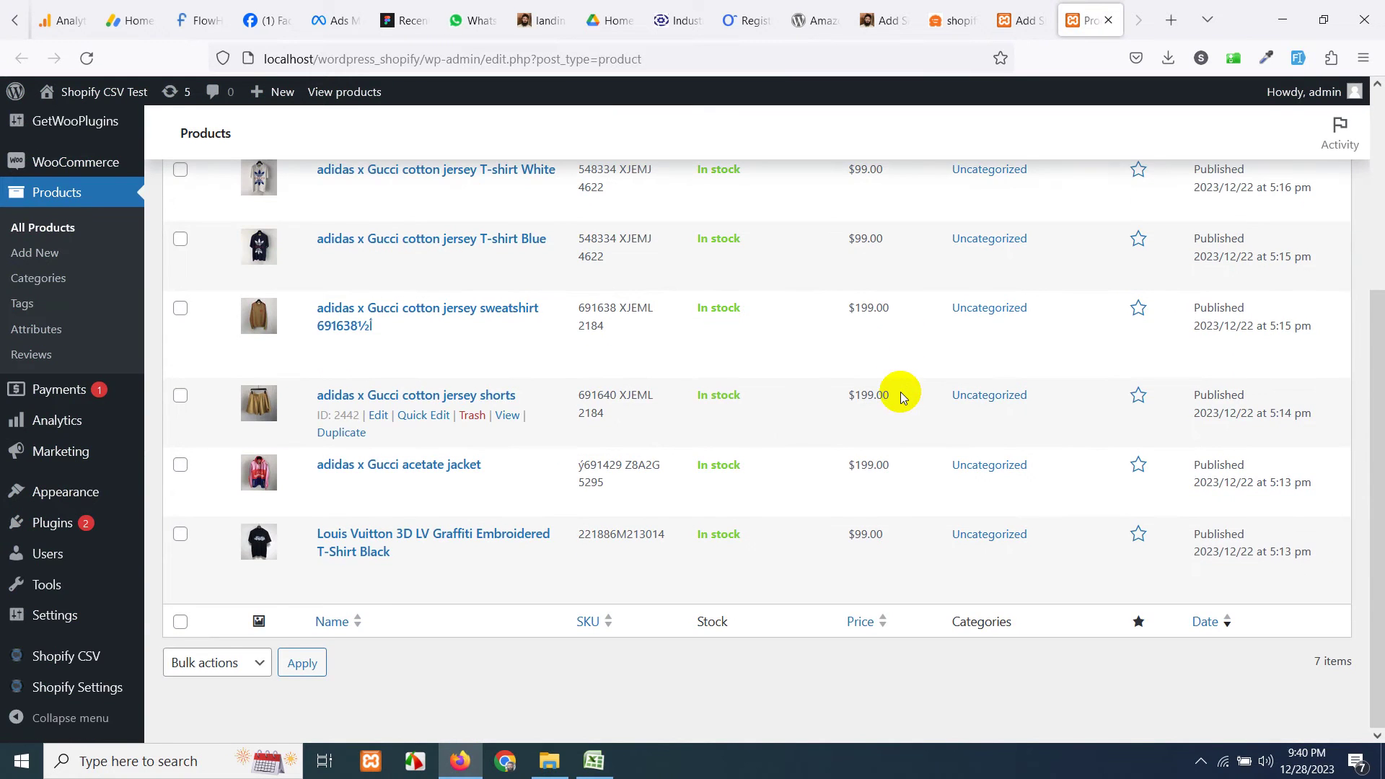
scroll(899, 389, up, 4)
Bulk-move all 7 existing products to the Trash and view the trashed items.
click(180, 348)
click(216, 311)
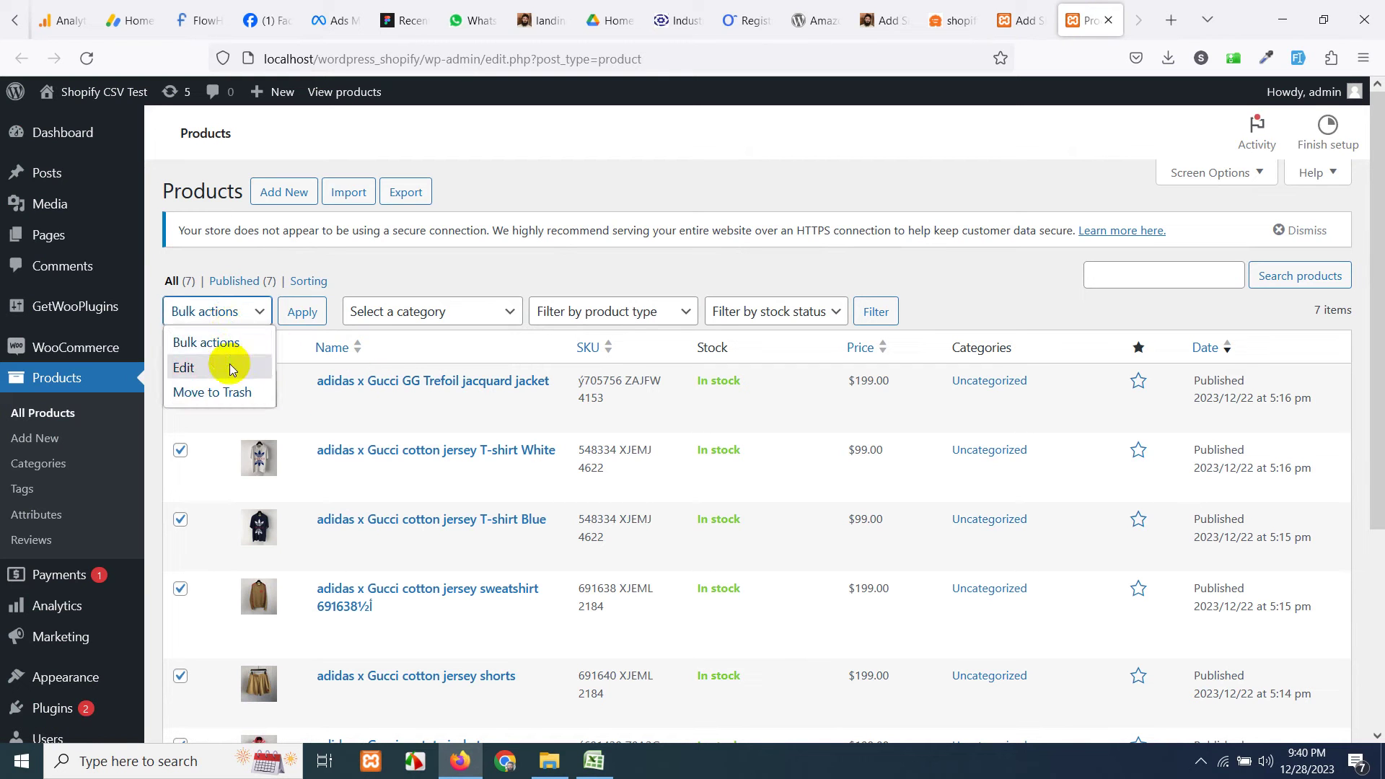
click(217, 389)
click(302, 312)
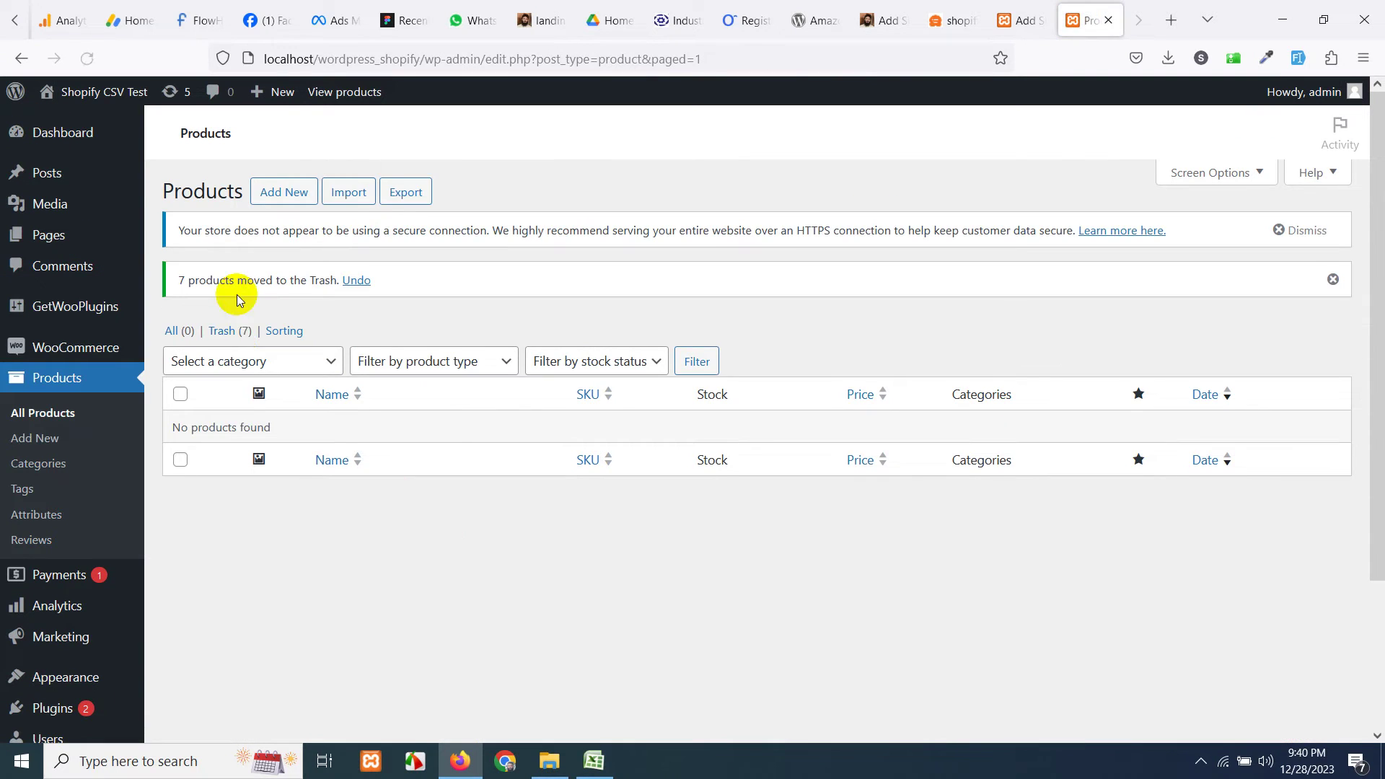
click(236, 332)
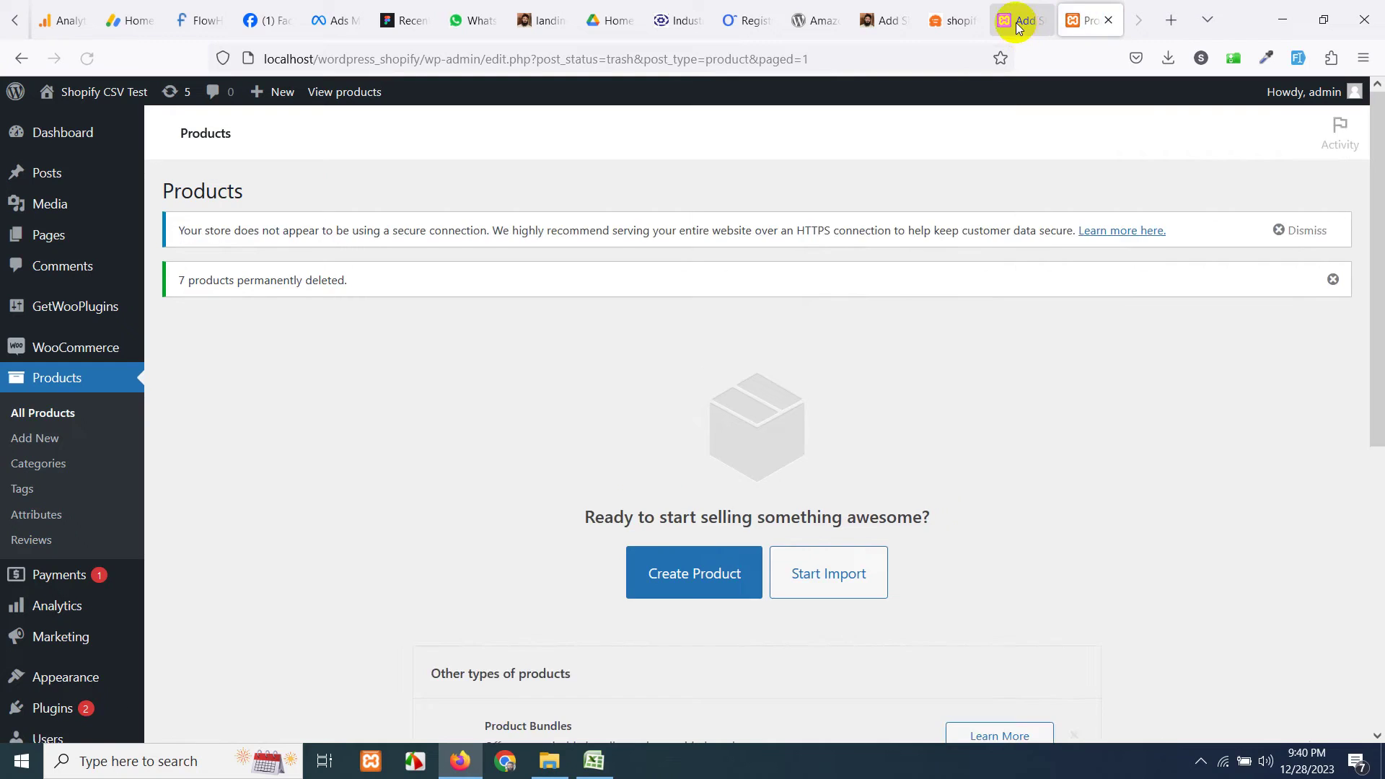
Upload the sample-2 necklaces export CSV from the csv folder through the Shopify CSV importer.
click(1016, 23)
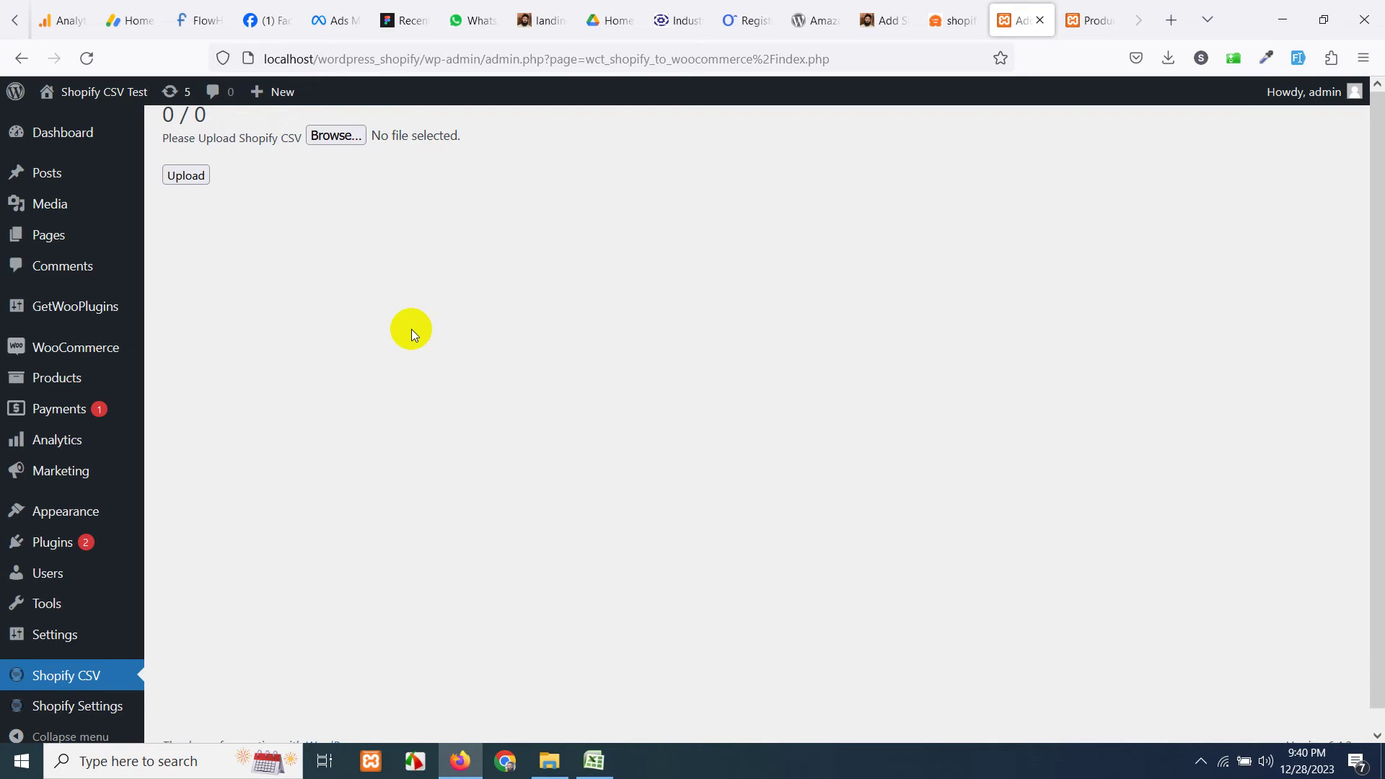
click(336, 136)
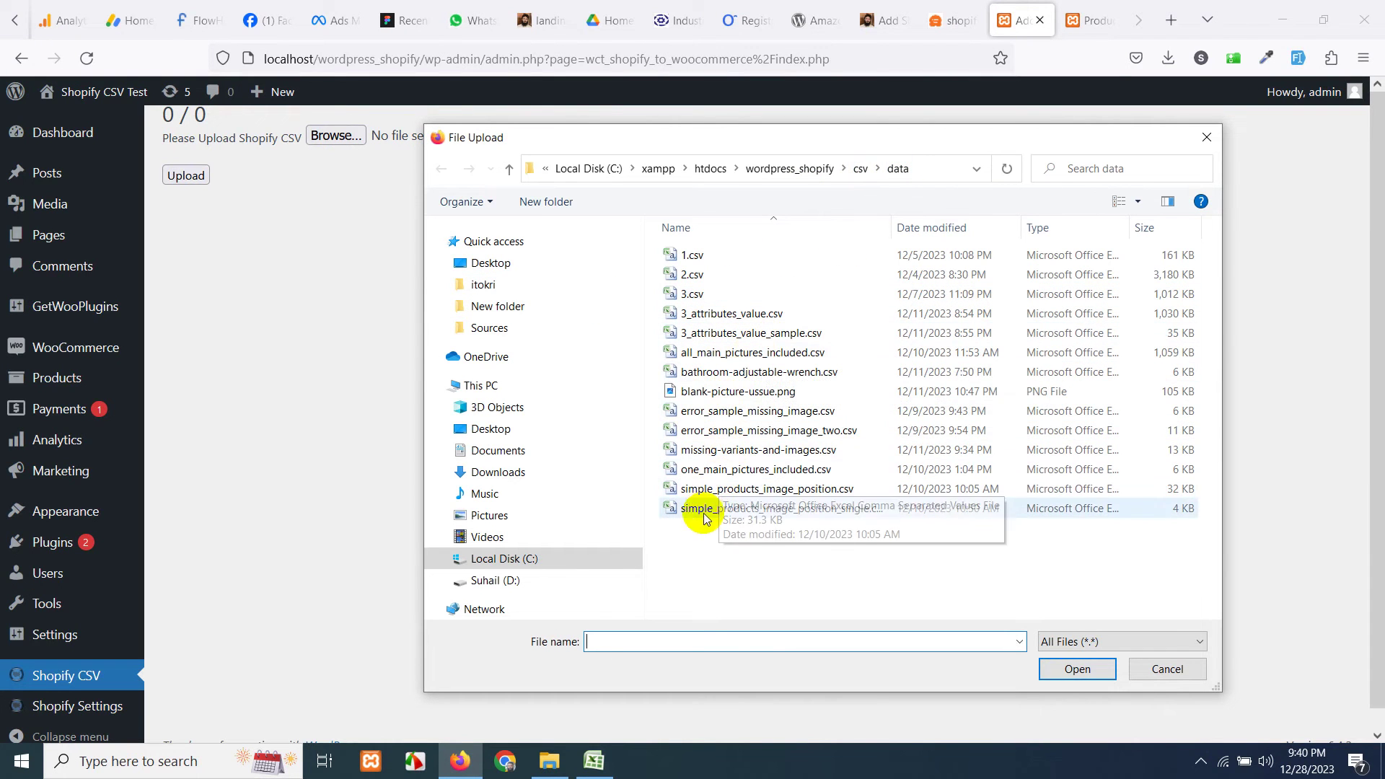
click(855, 175)
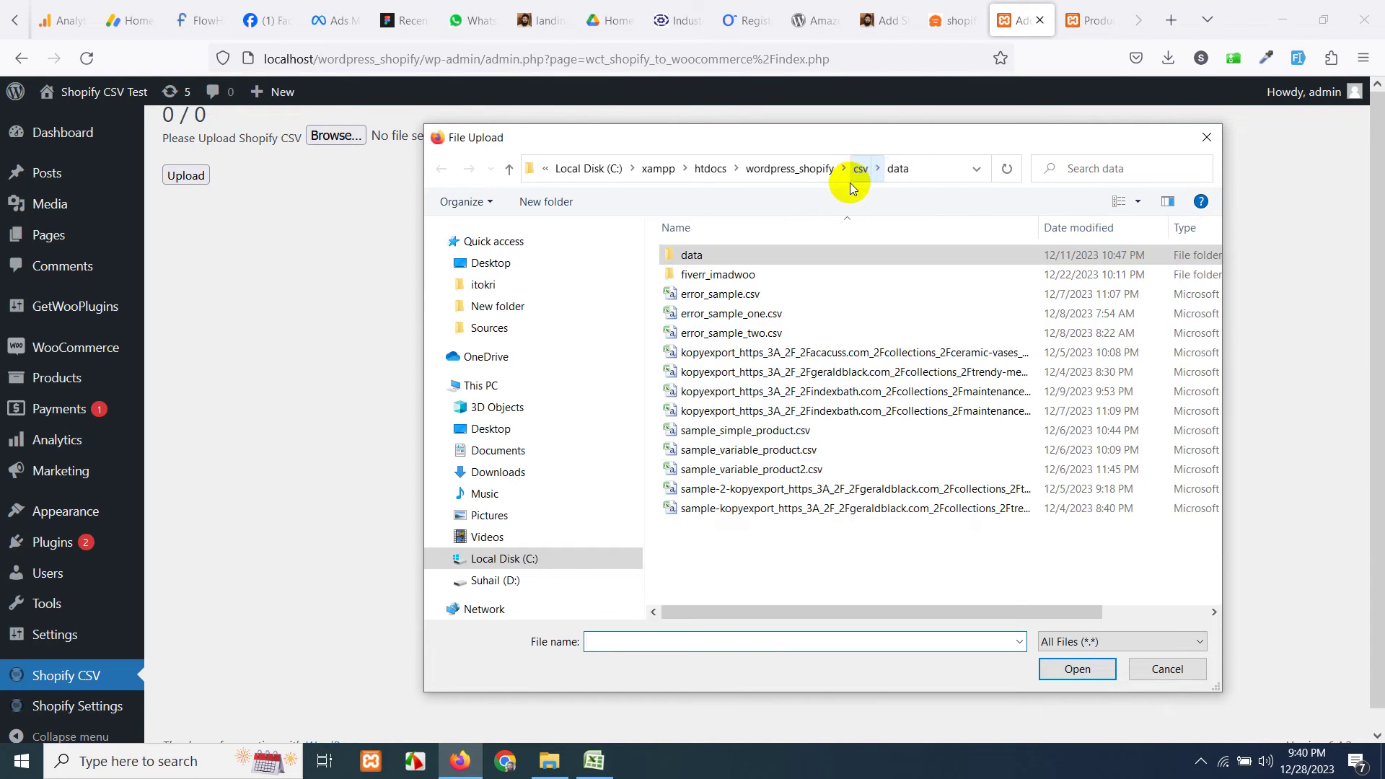
double_click(684, 489)
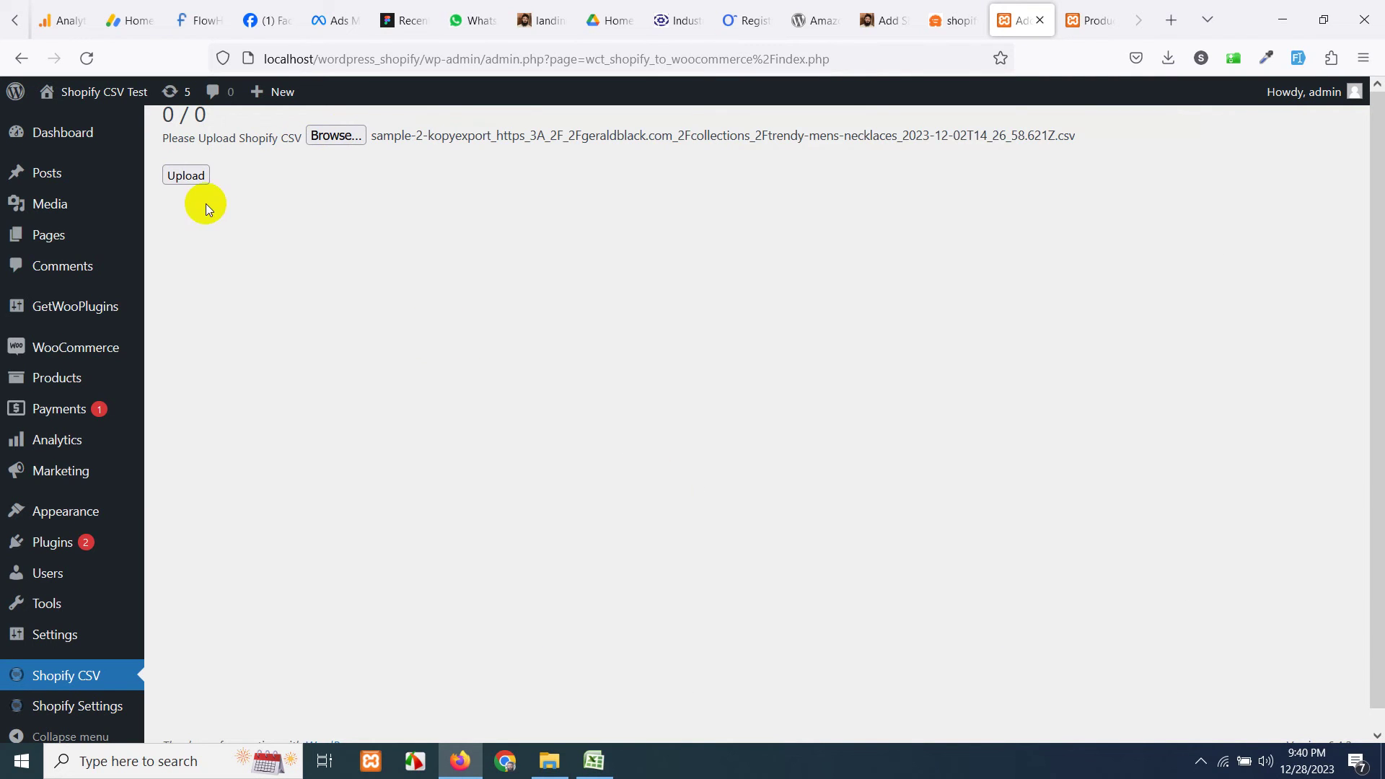
click(189, 175)
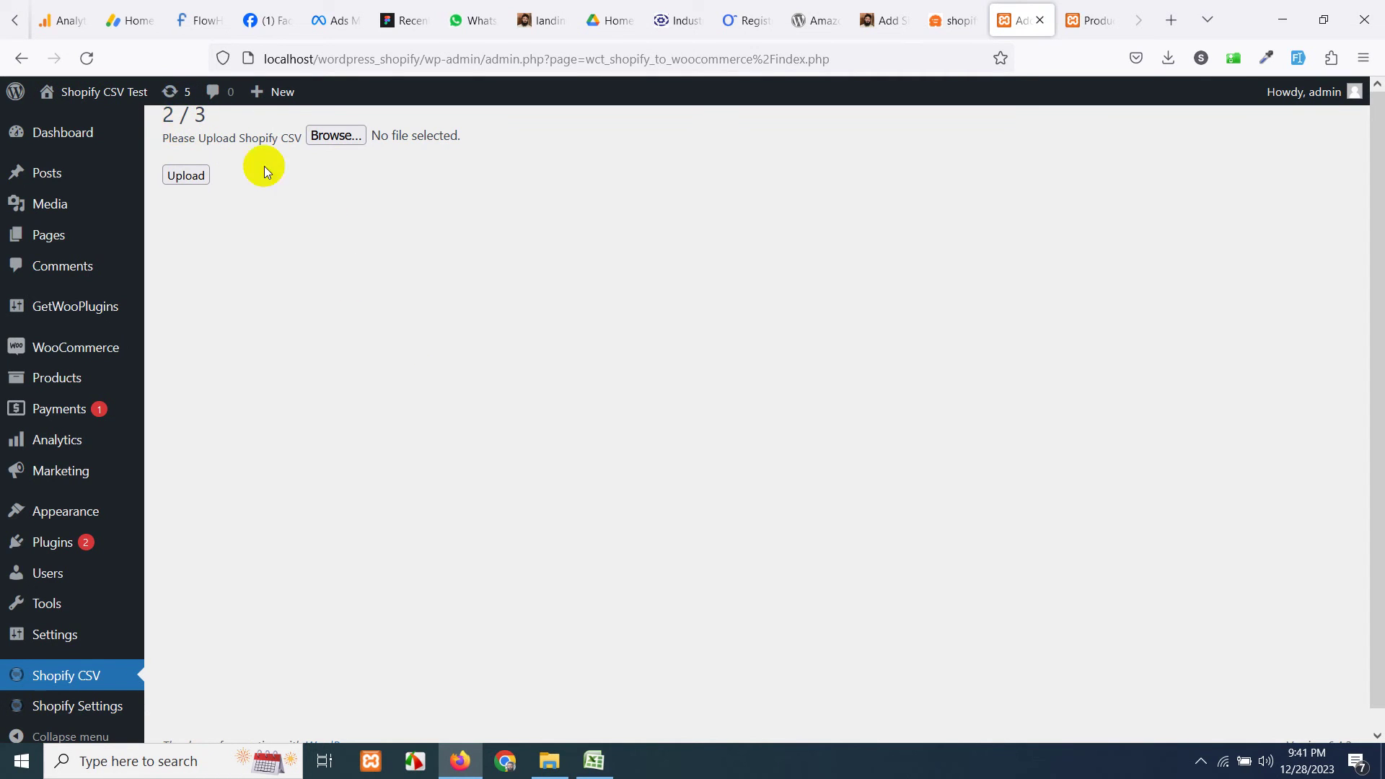
click(594, 761)
scroll(75, 521, down, 3)
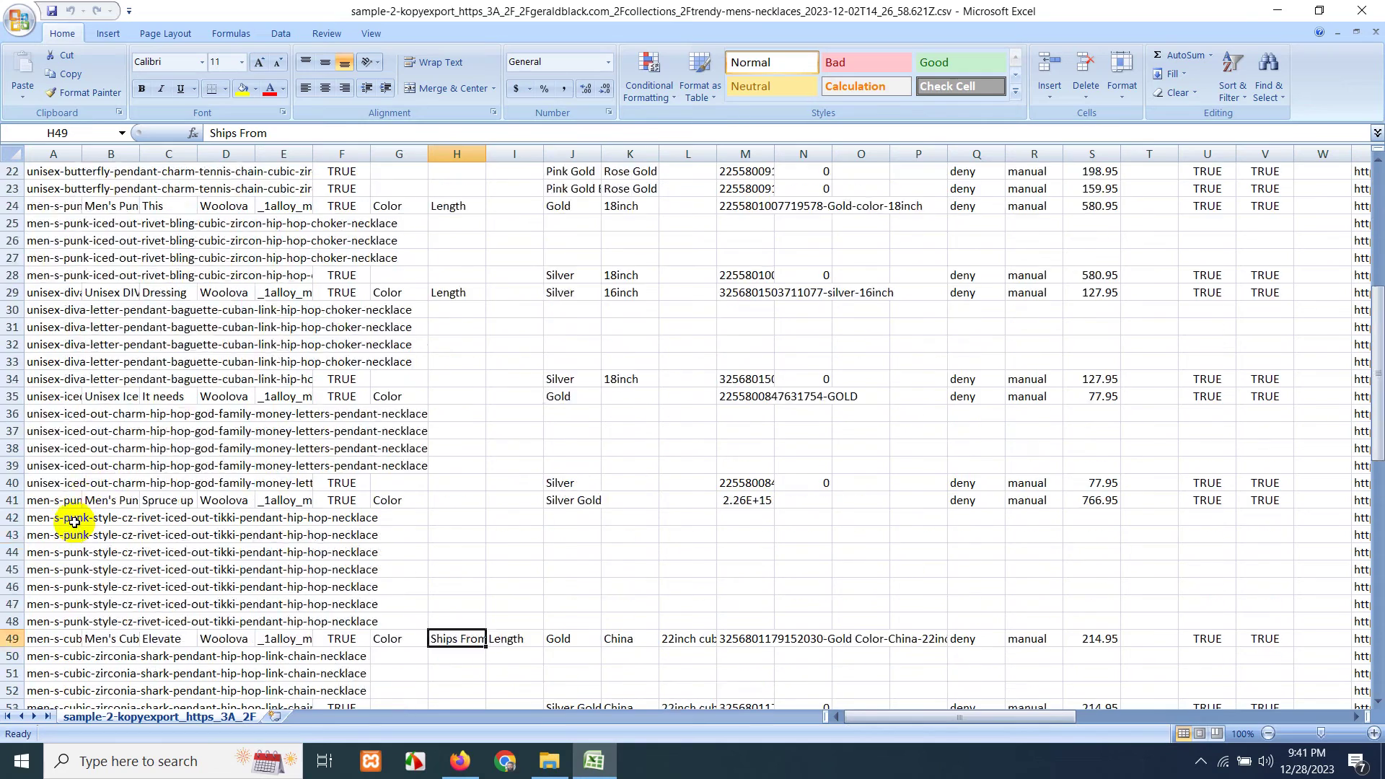
scroll(74, 521, down, 15)
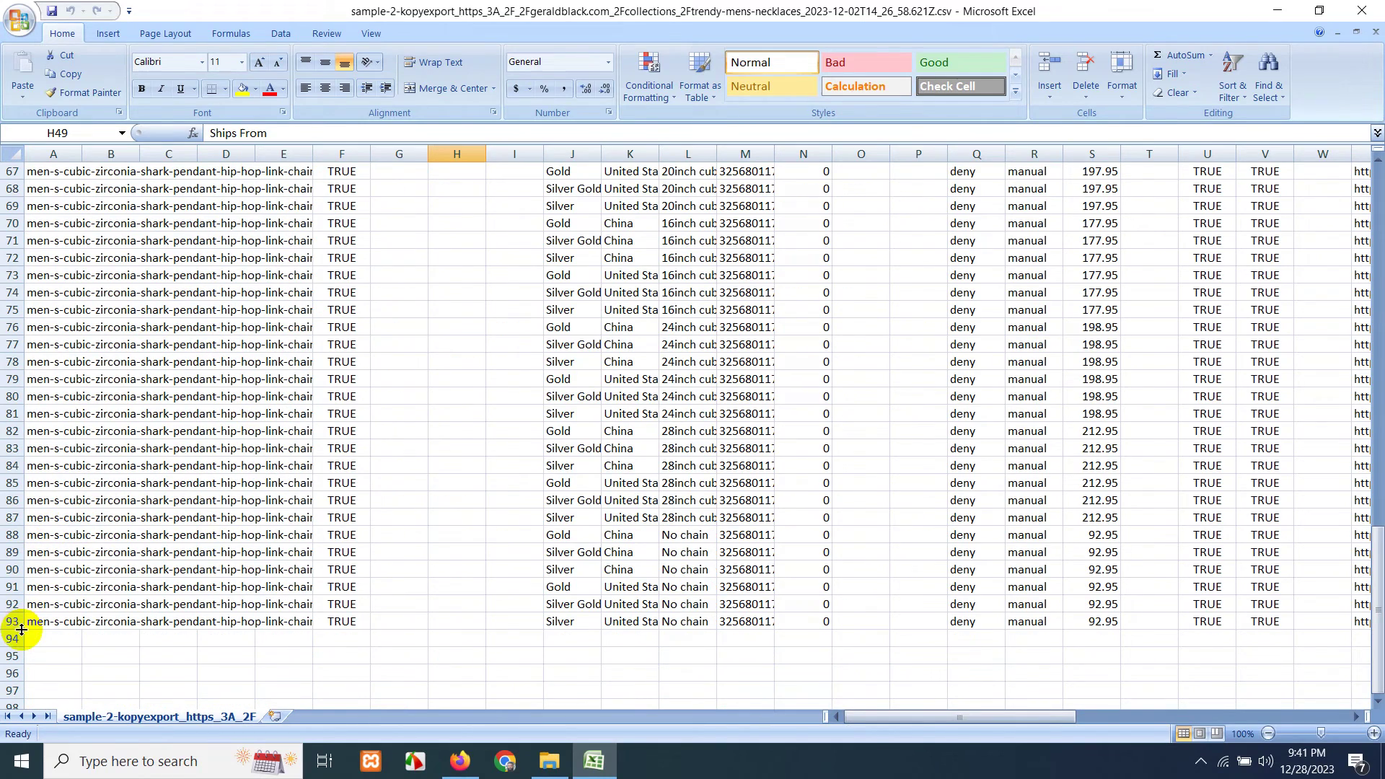
scroll(21, 620, up, 5)
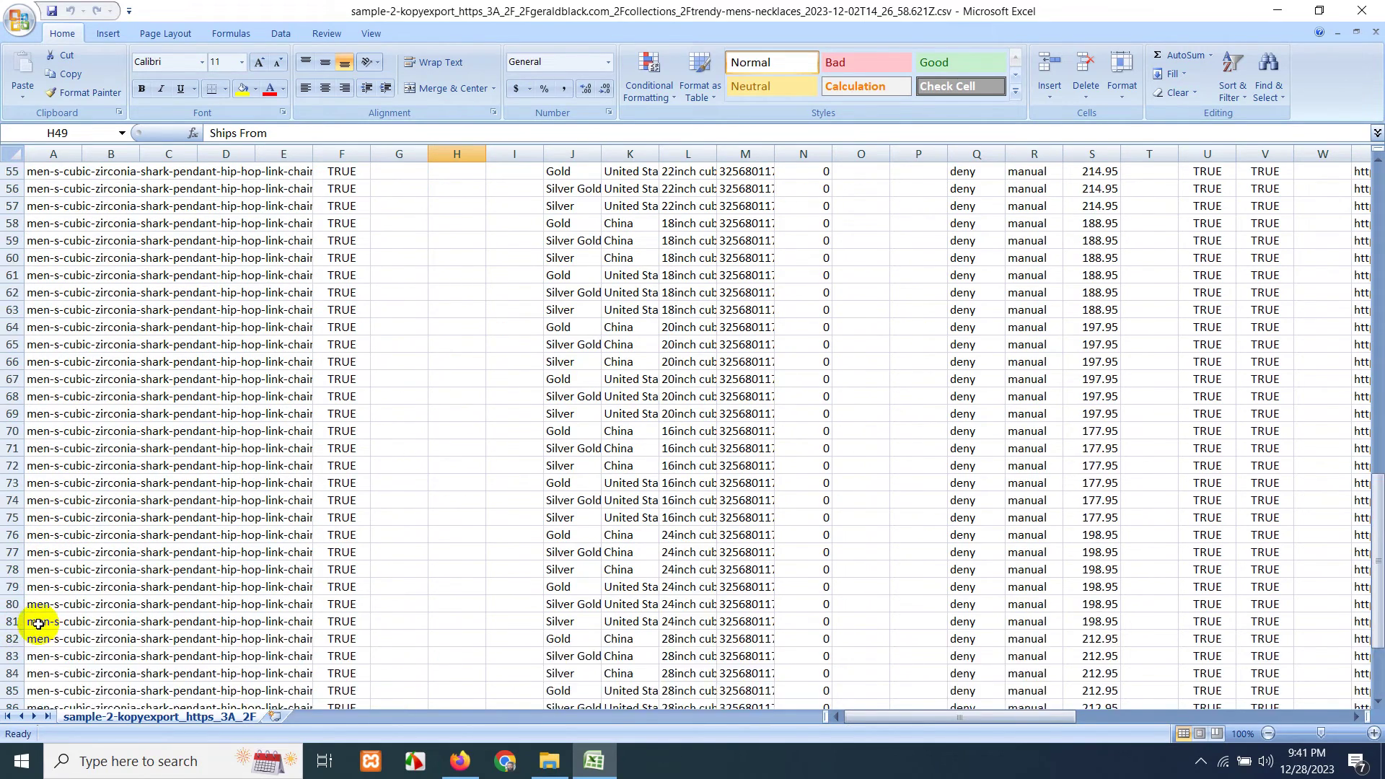
scroll(29, 649, down, 5)
scroll(46, 575, up, 5)
scroll(46, 575, up, 17)
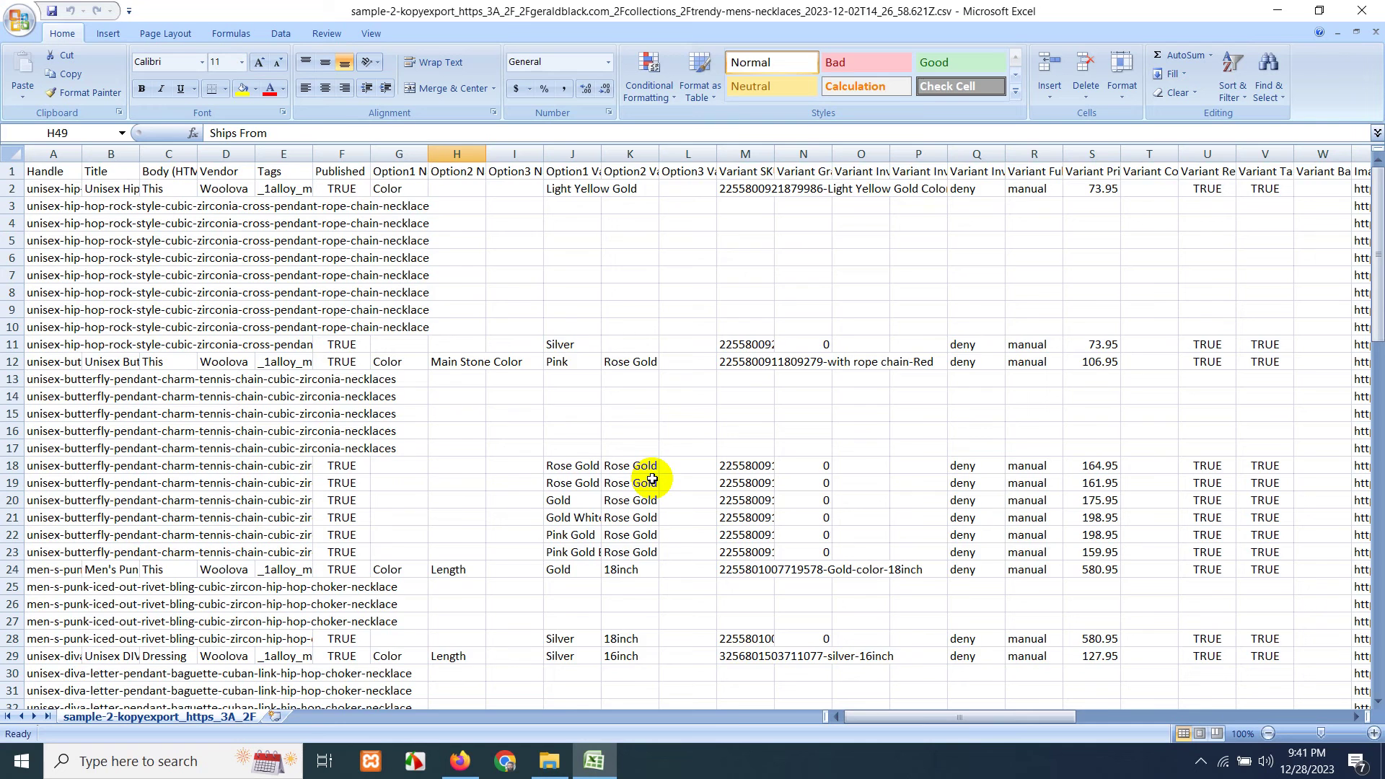
scroll(650, 478, down, 1)
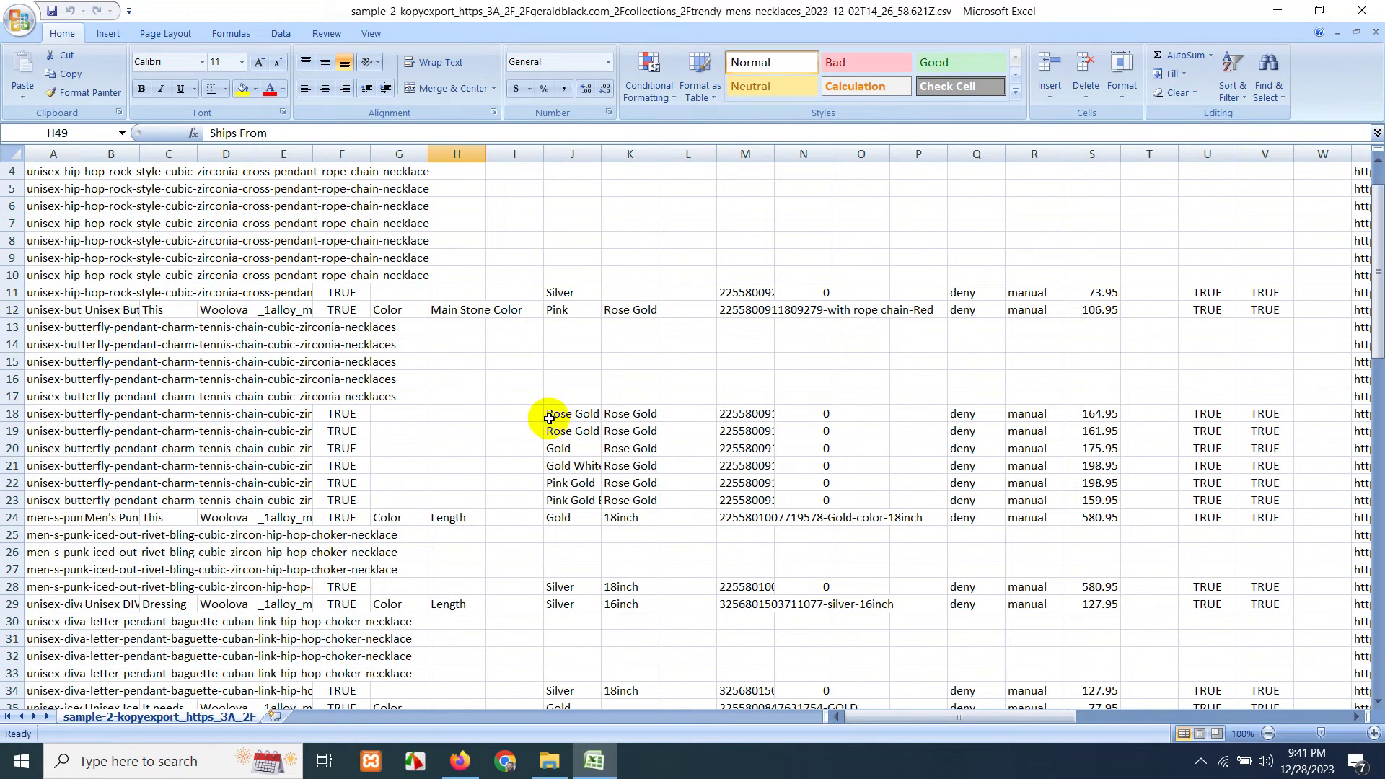
drag(26, 417, 495, 504)
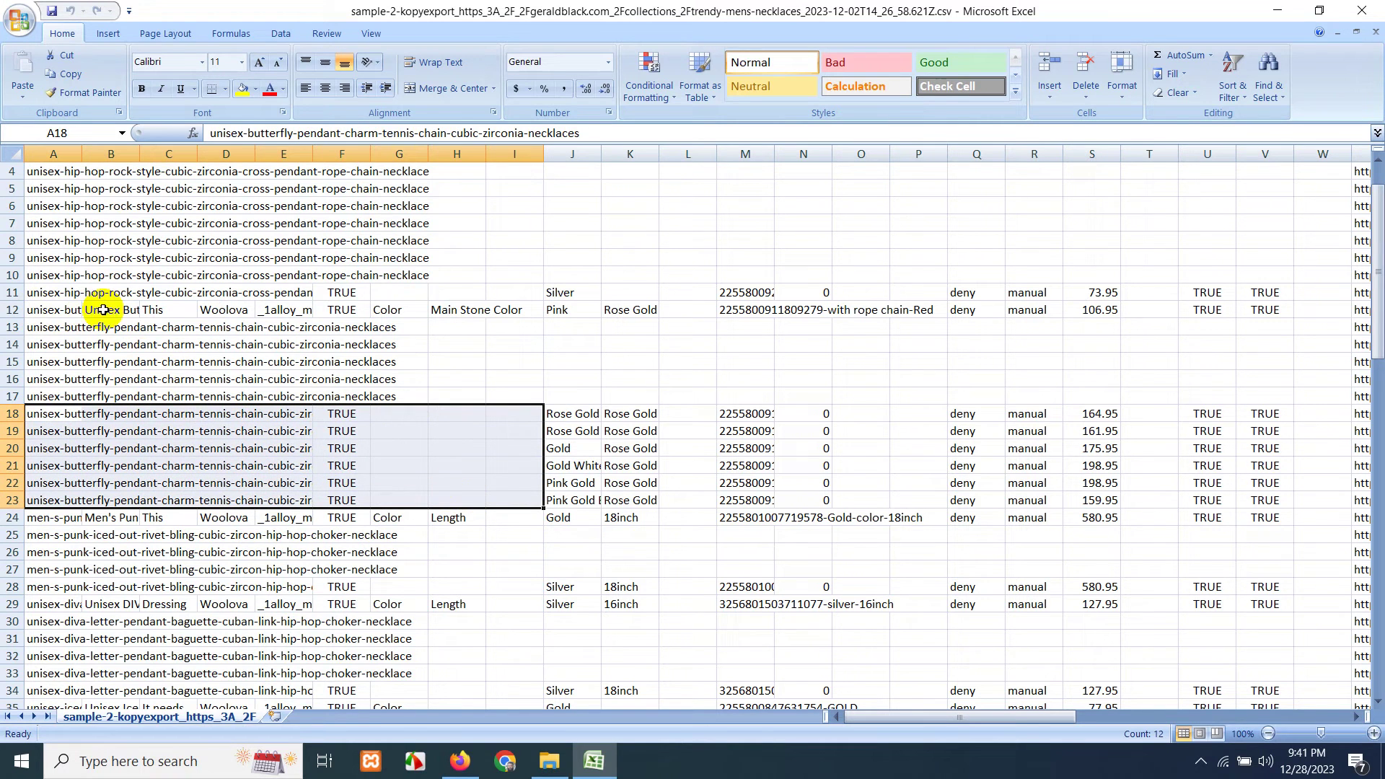
drag(30, 329, 226, 397)
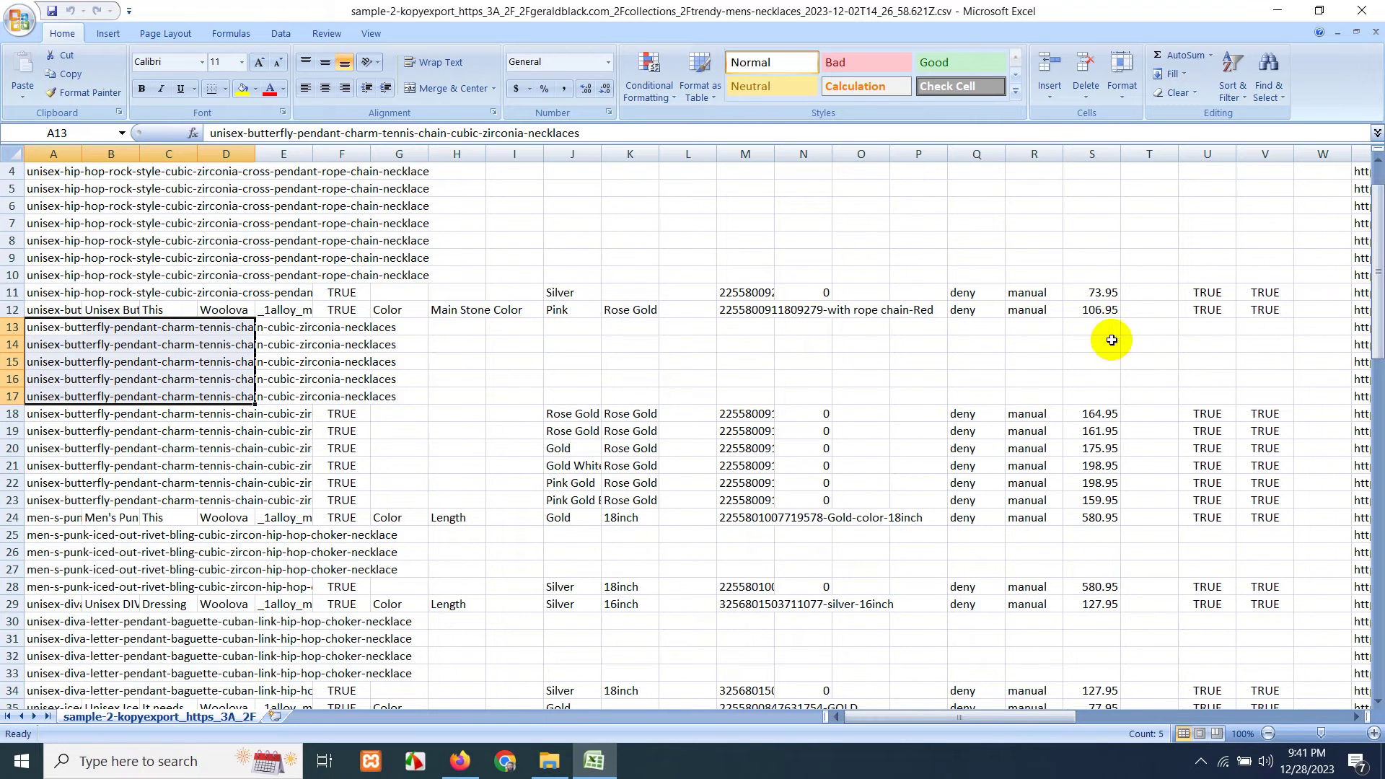
drag(1093, 413, 58, 508)
click(60, 416)
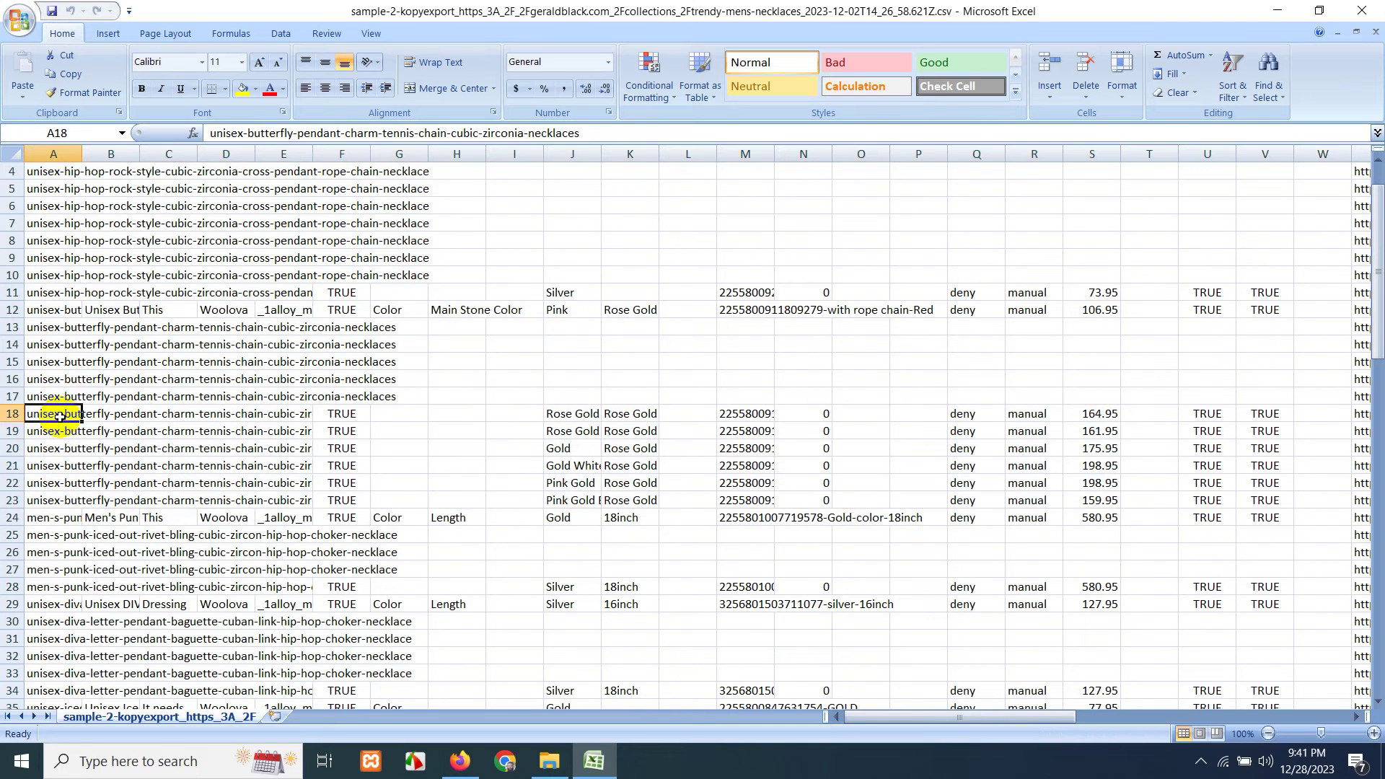
click(50, 310)
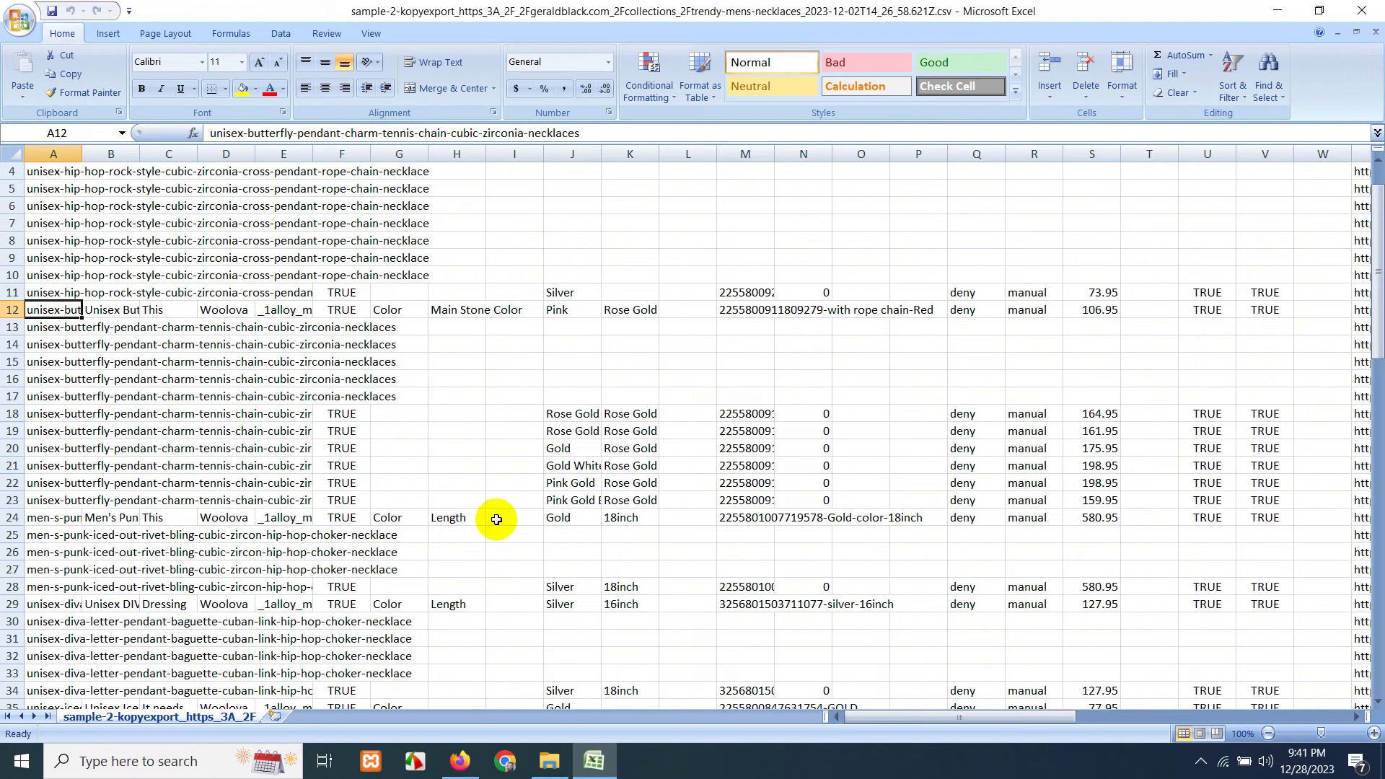
drag(253, 322, 262, 502)
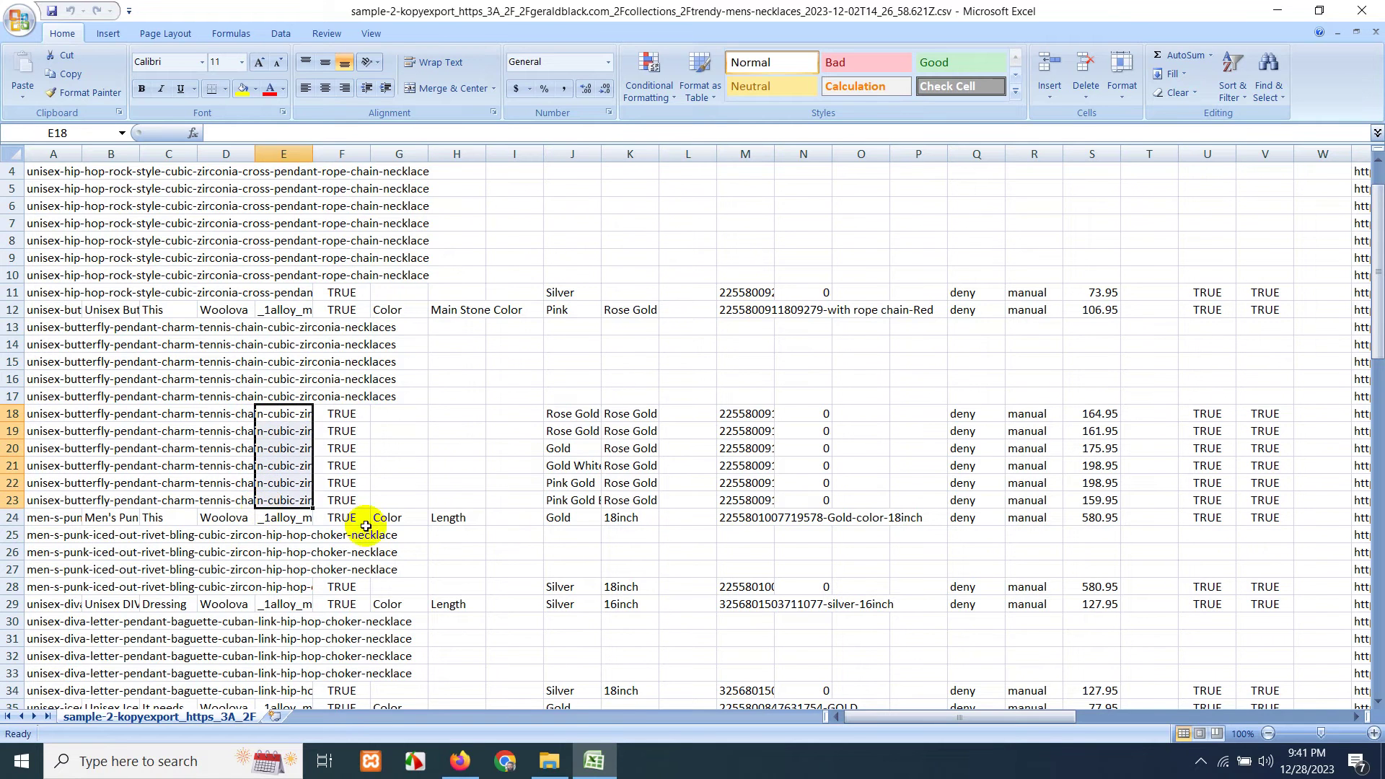
click(460, 761)
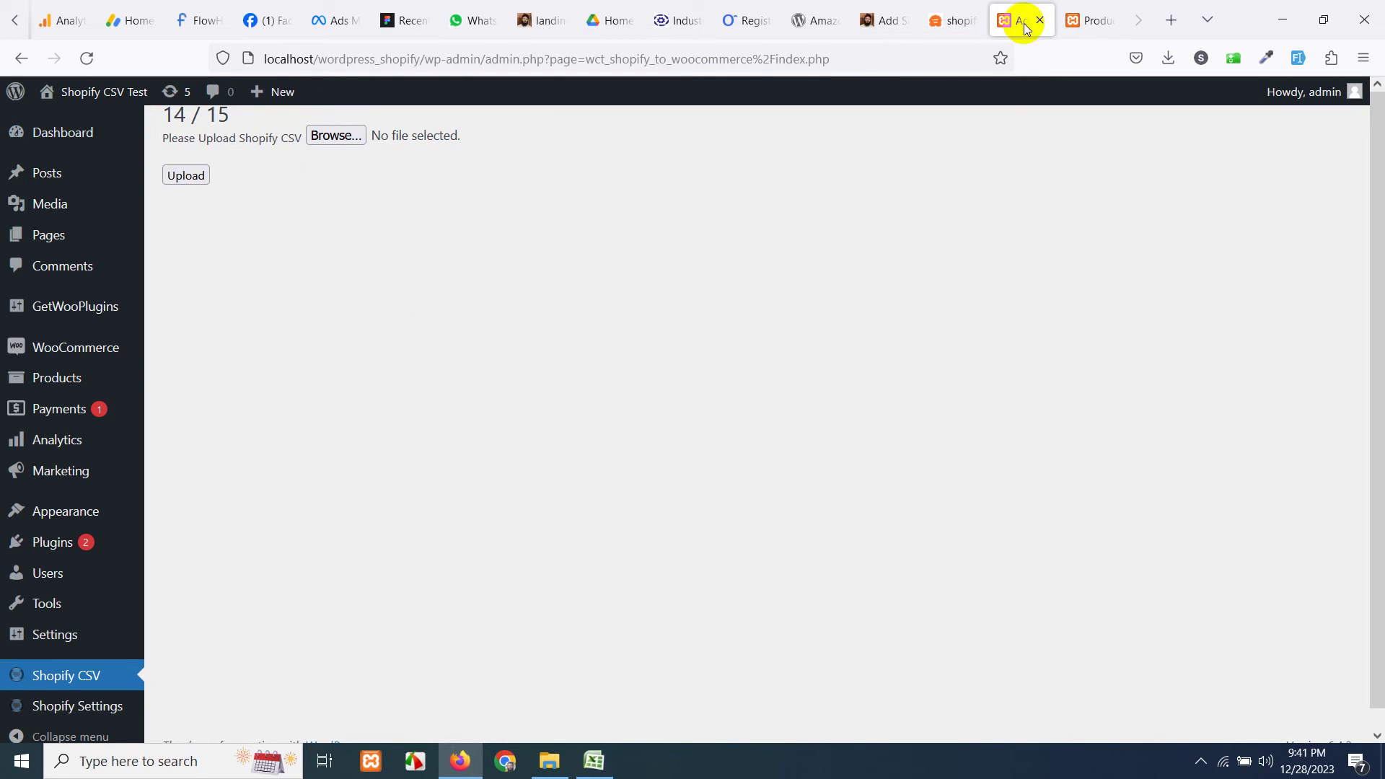
Reload the product list to confirm both imported necklaces, then return to the CSV in Excel.
click(1087, 19)
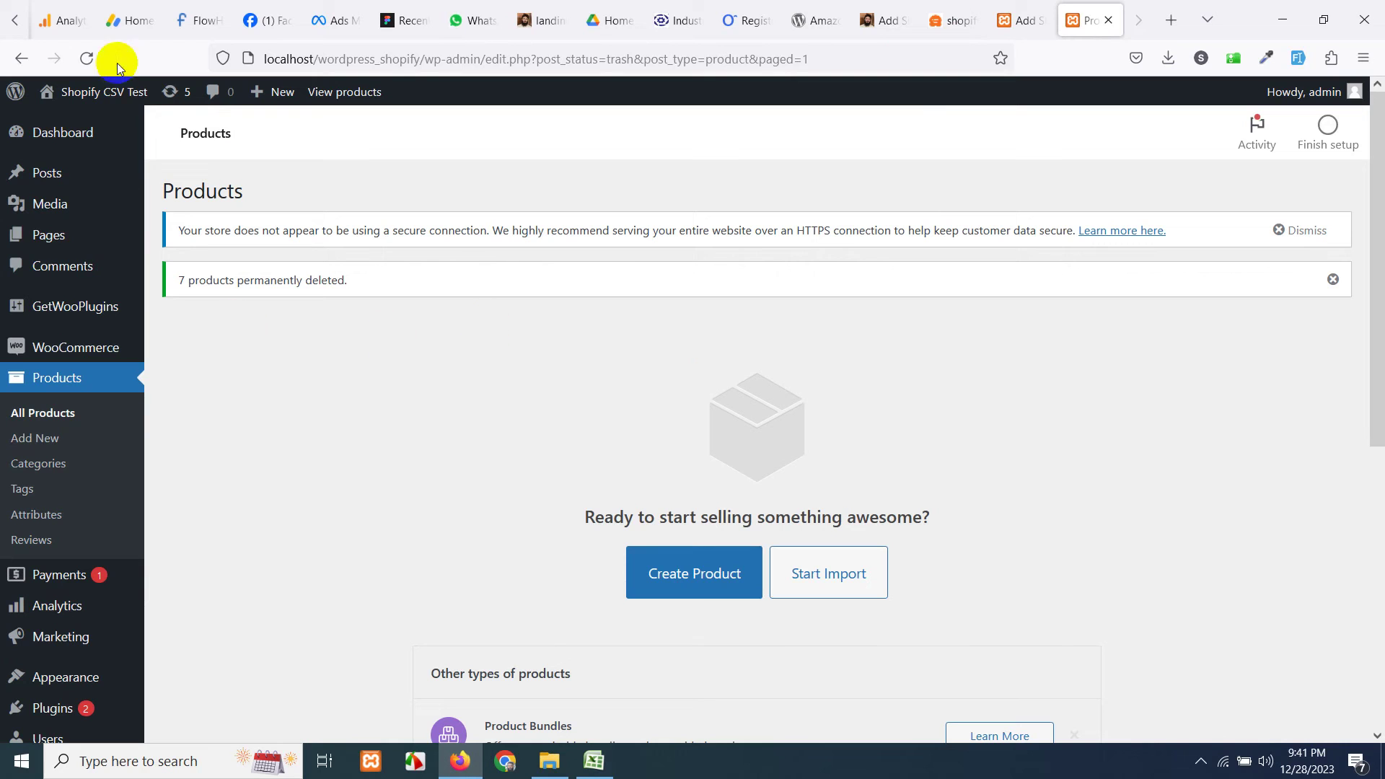
click(89, 55)
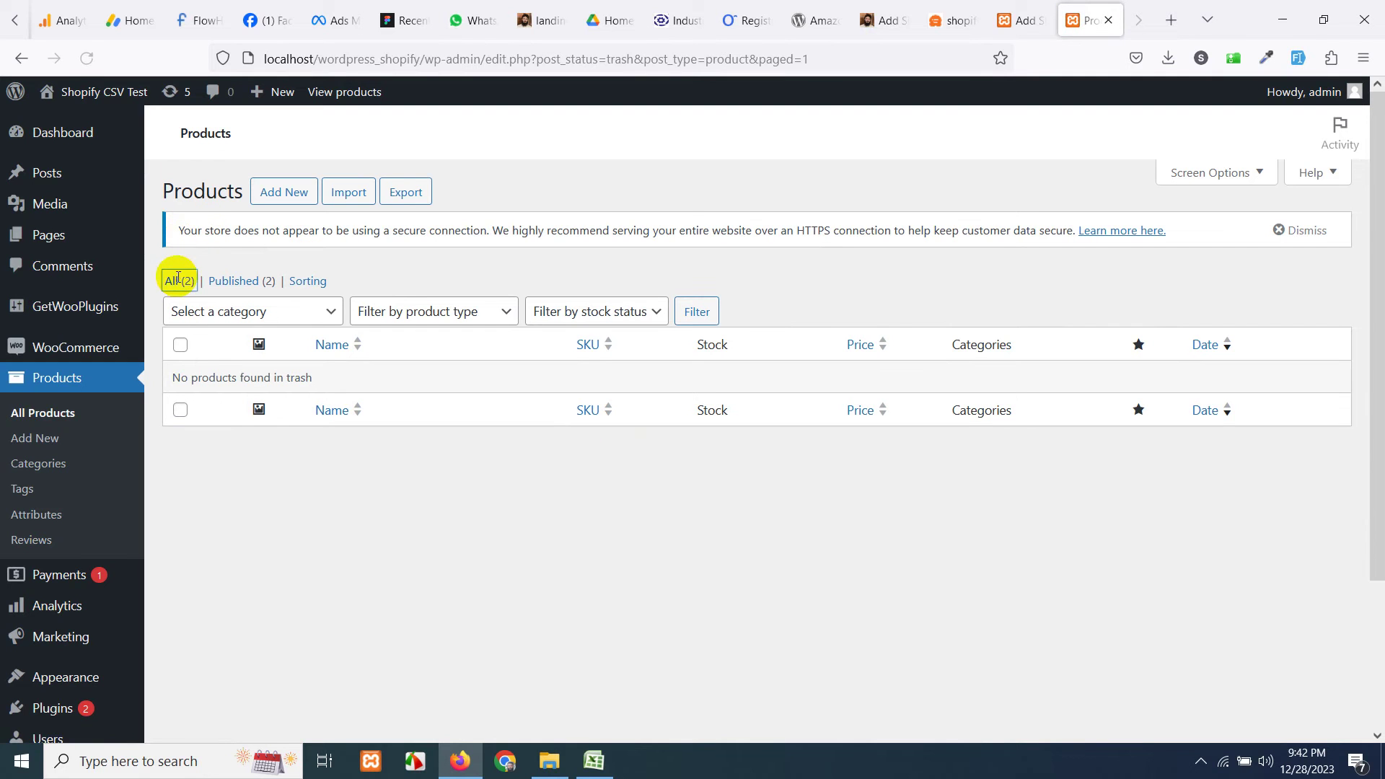
click(173, 283)
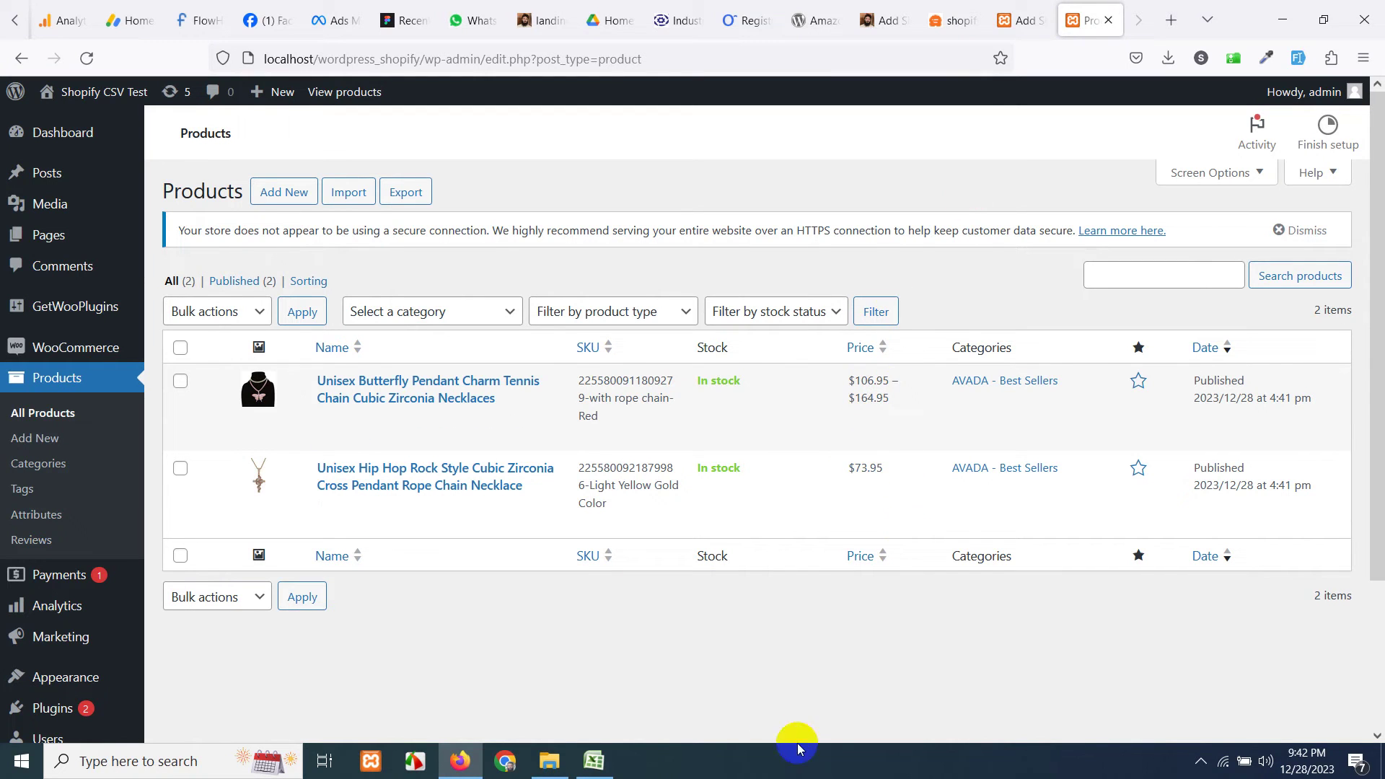
click(594, 761)
Compare the hip hop and butterfly necklaces' CSV rows, including the butterfly's 106.95 price.
scroll(175, 299, up, 1)
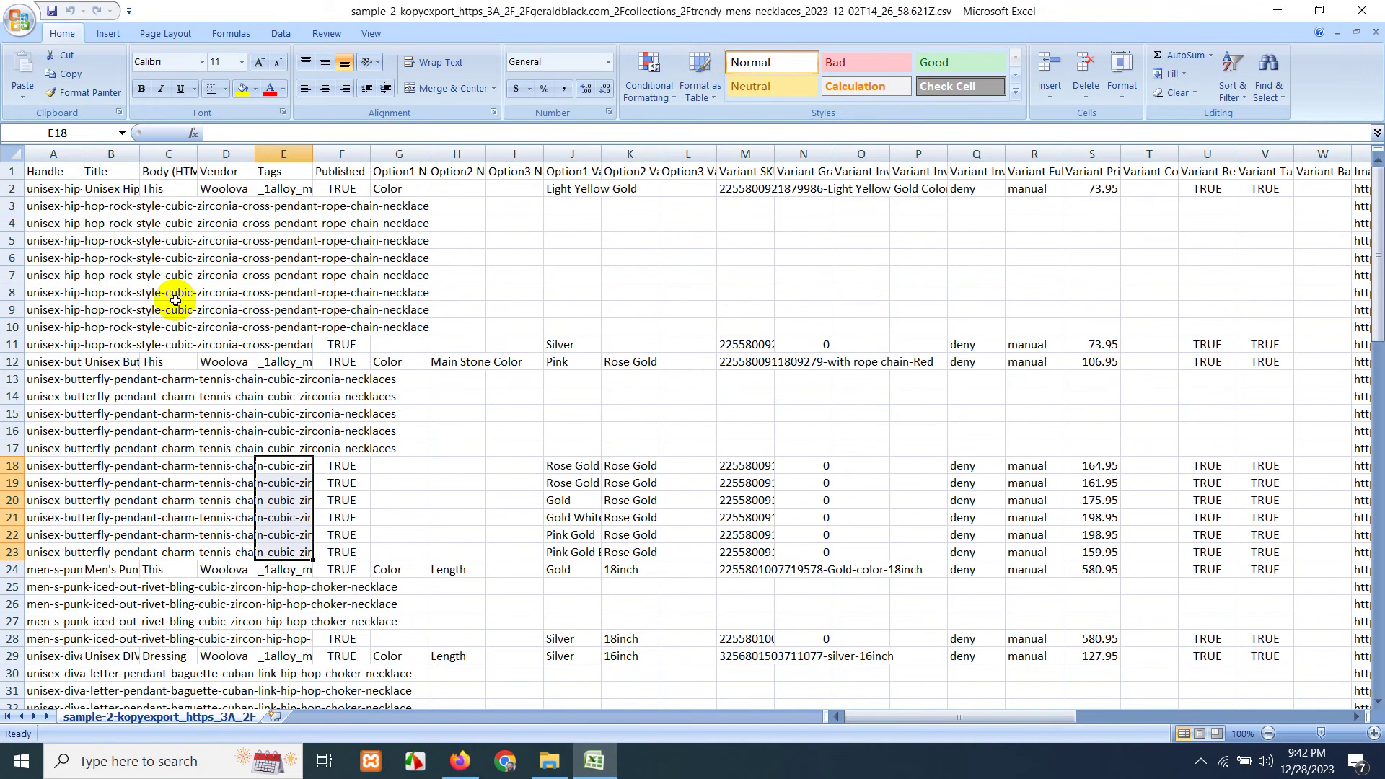
click(52, 206)
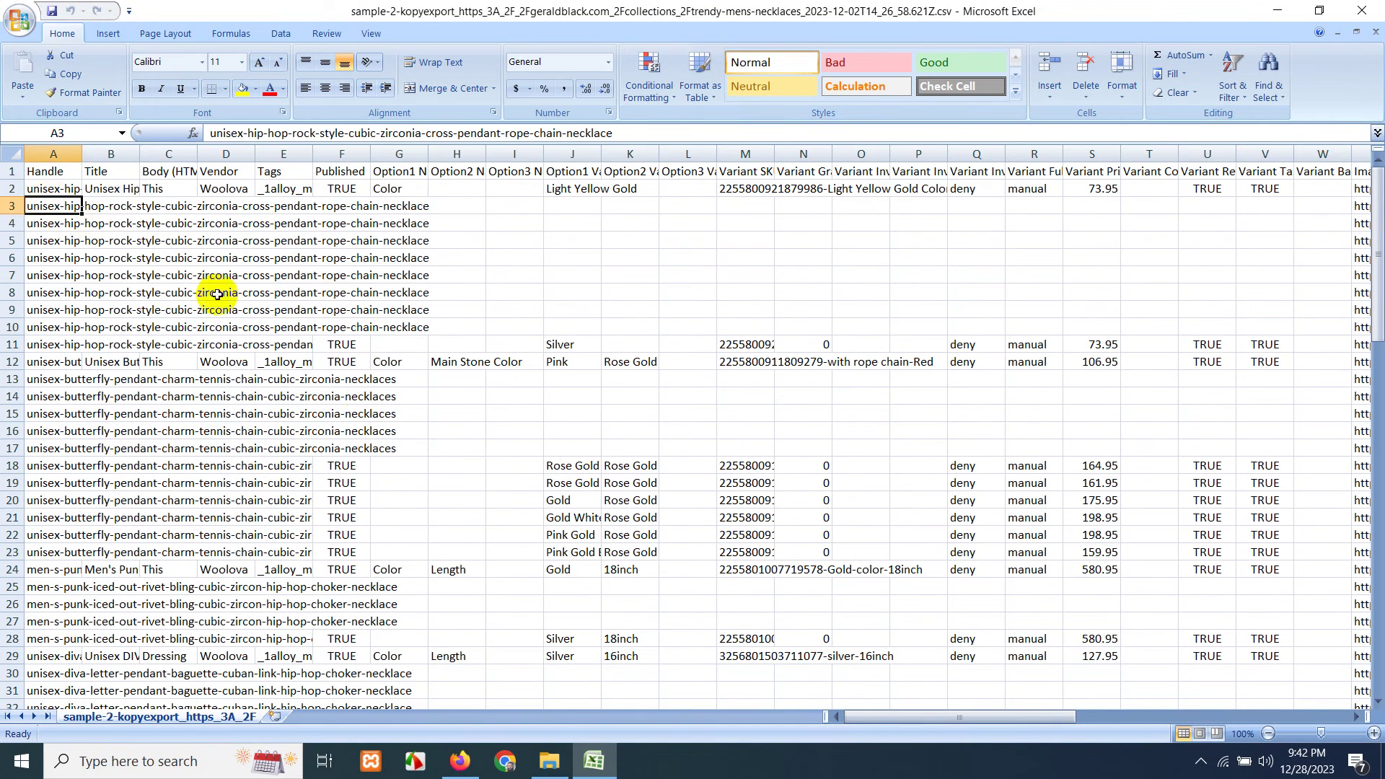
click(48, 344)
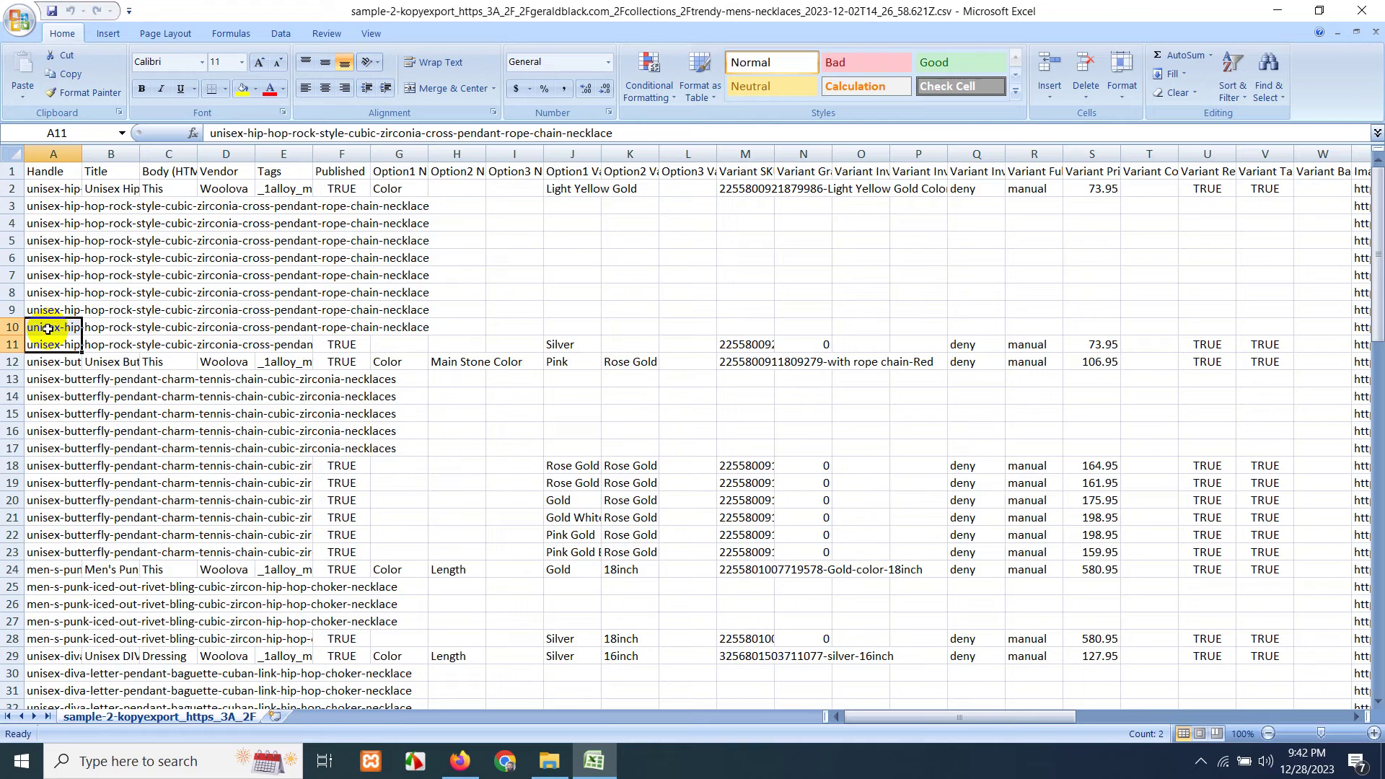
click(50, 328)
click(48, 345)
click(44, 326)
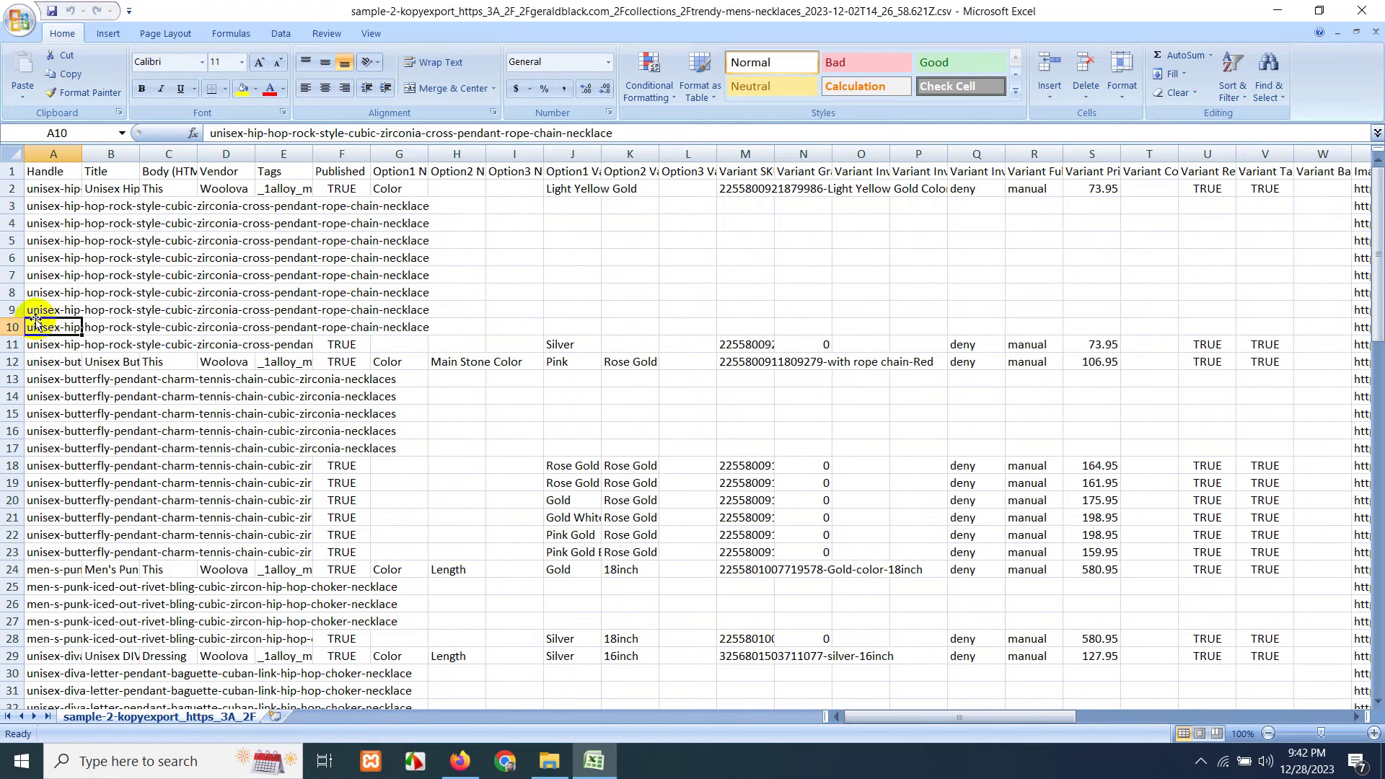
drag(36, 321, 49, 188)
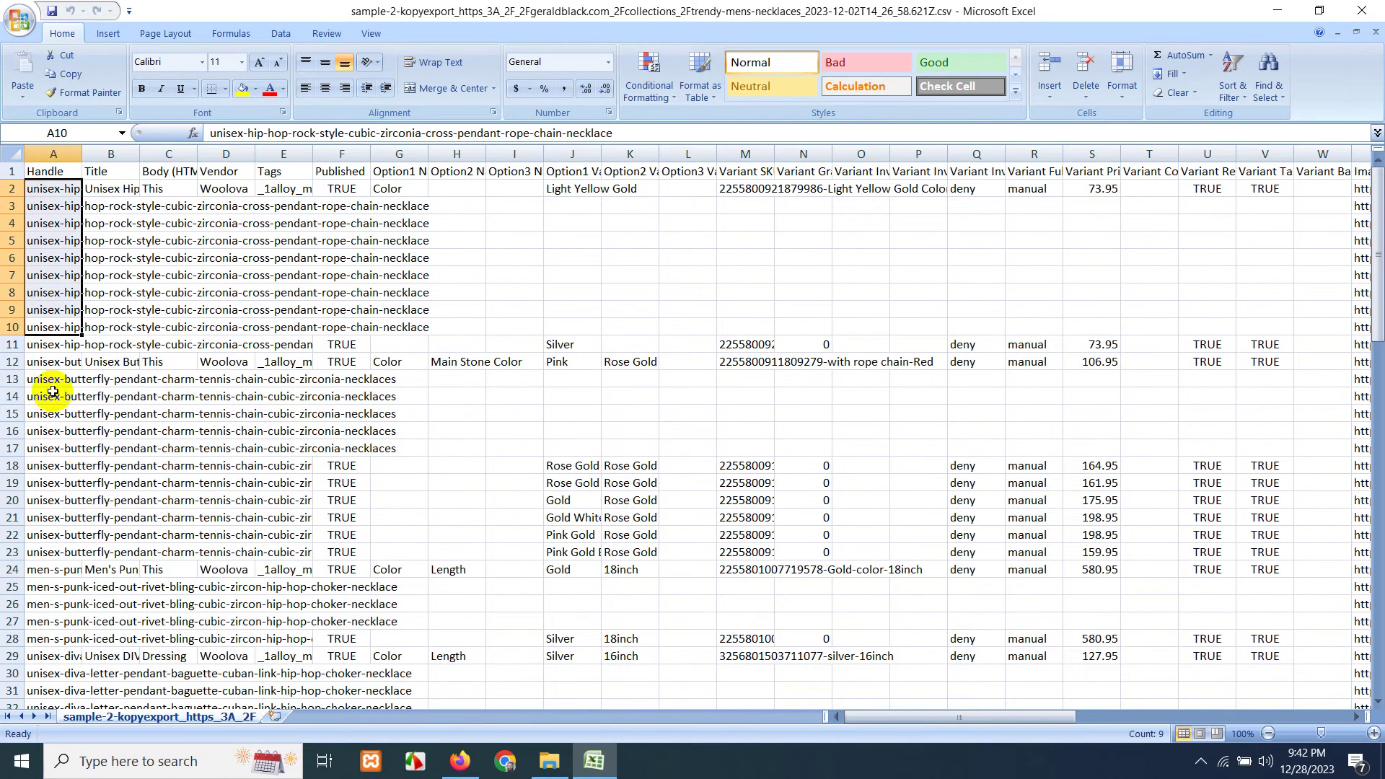
click(48, 363)
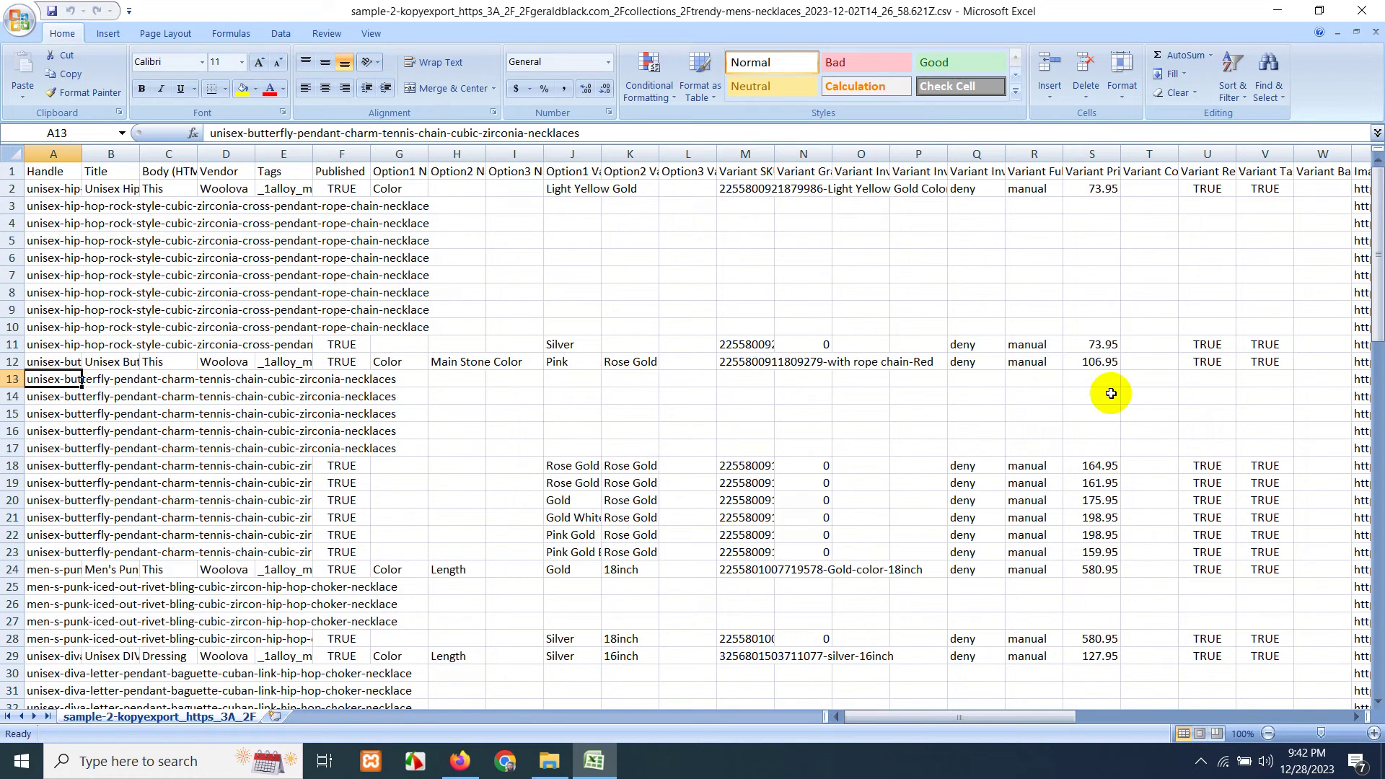
click(1100, 362)
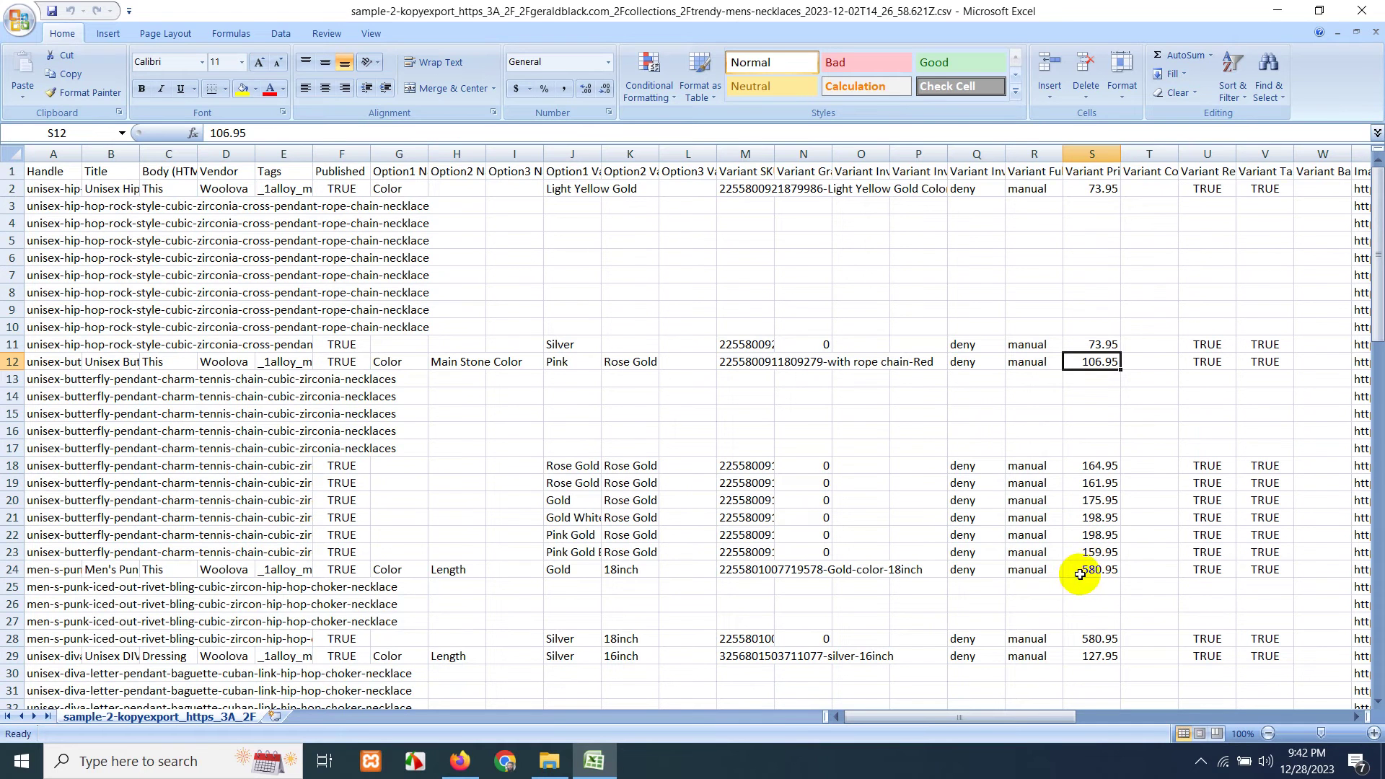
Refresh the Products list to show four imported necklaces and open the Men's Punk choker's page in a new tab.
click(459, 761)
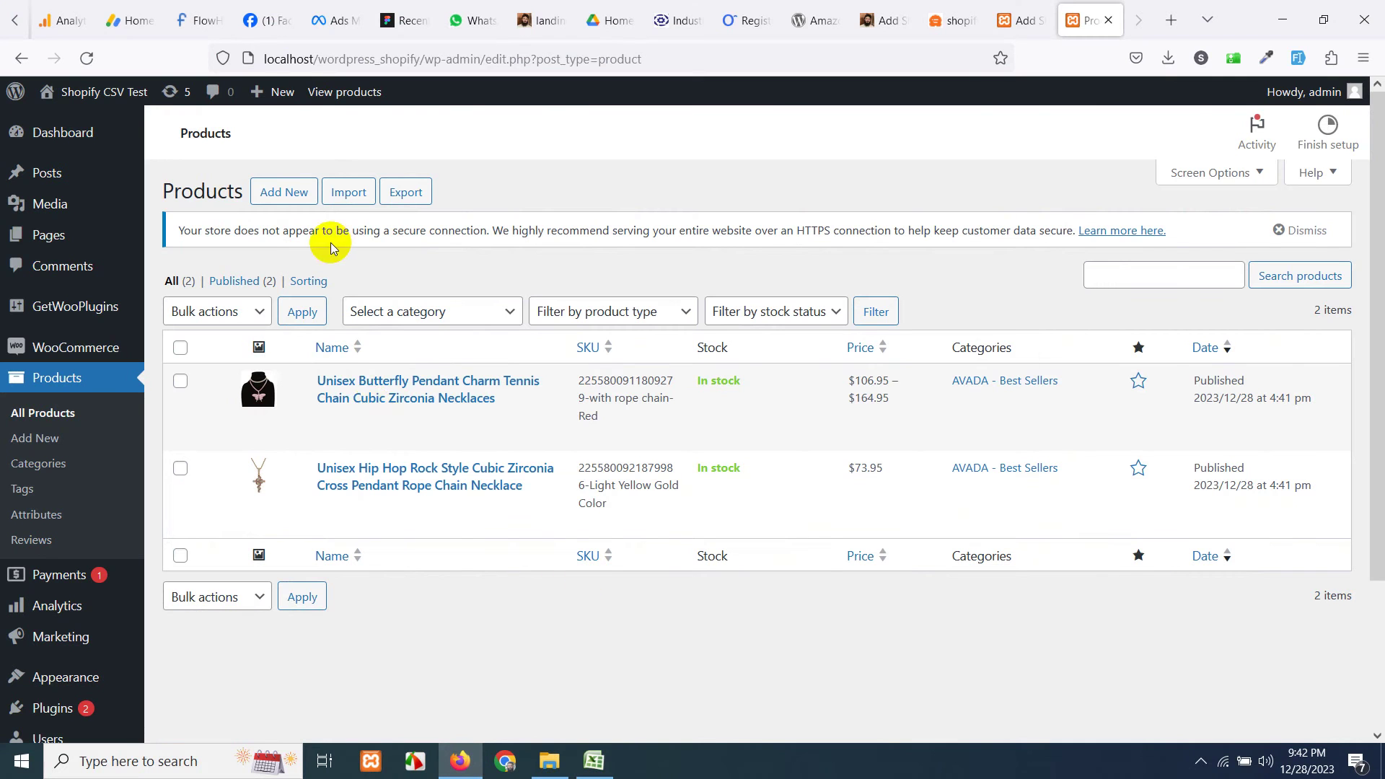
click(86, 57)
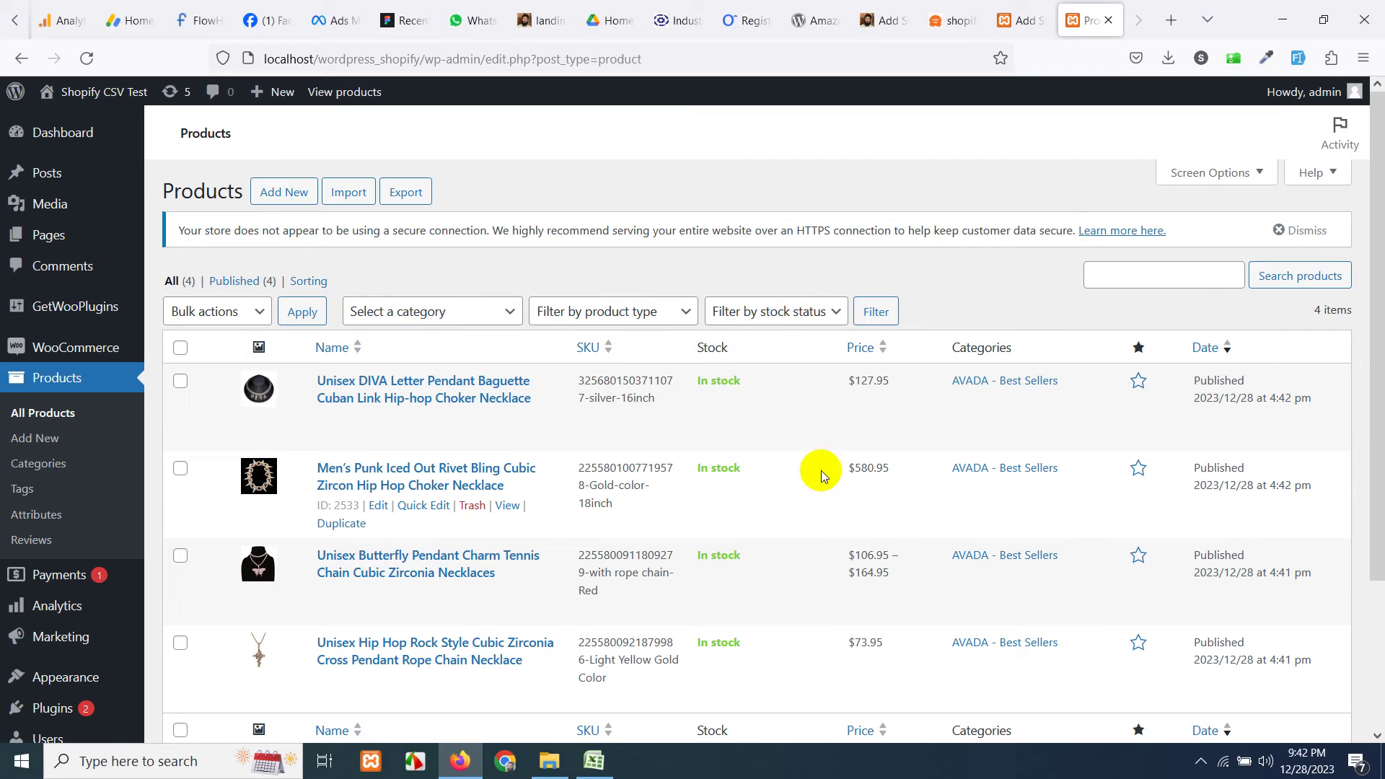
right_click(506, 510)
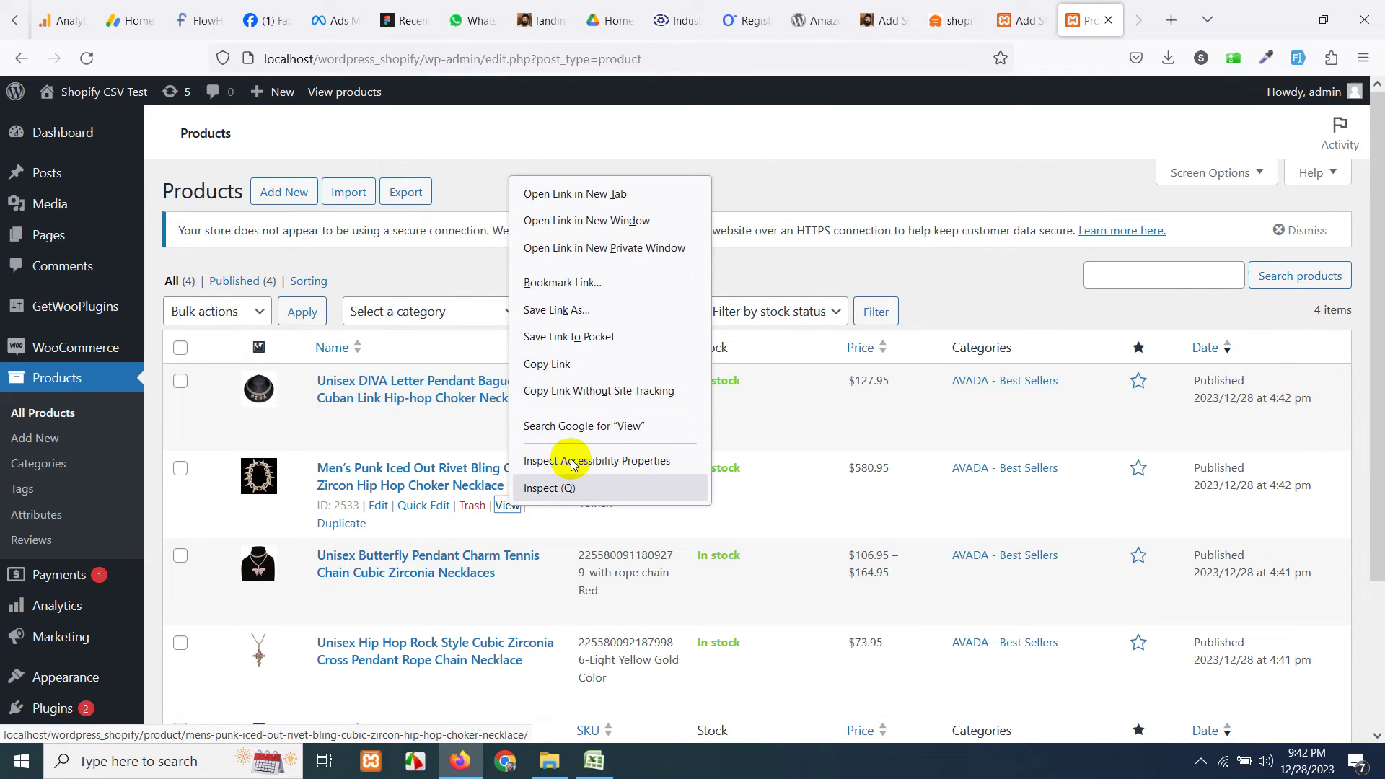
click(615, 106)
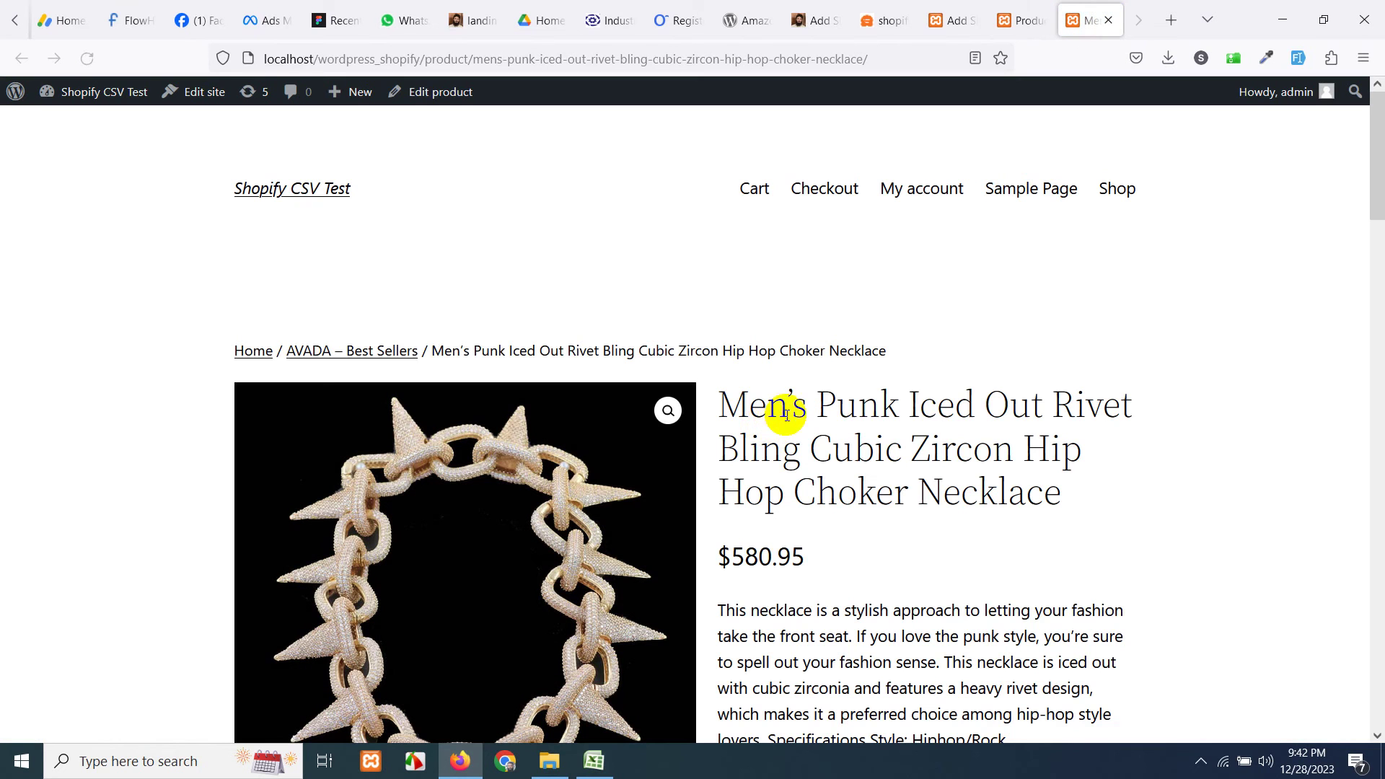
On the Men's Punk choker's storefront page, select the 18inch length and Silver colour variation.
scroll(882, 389, down, 3)
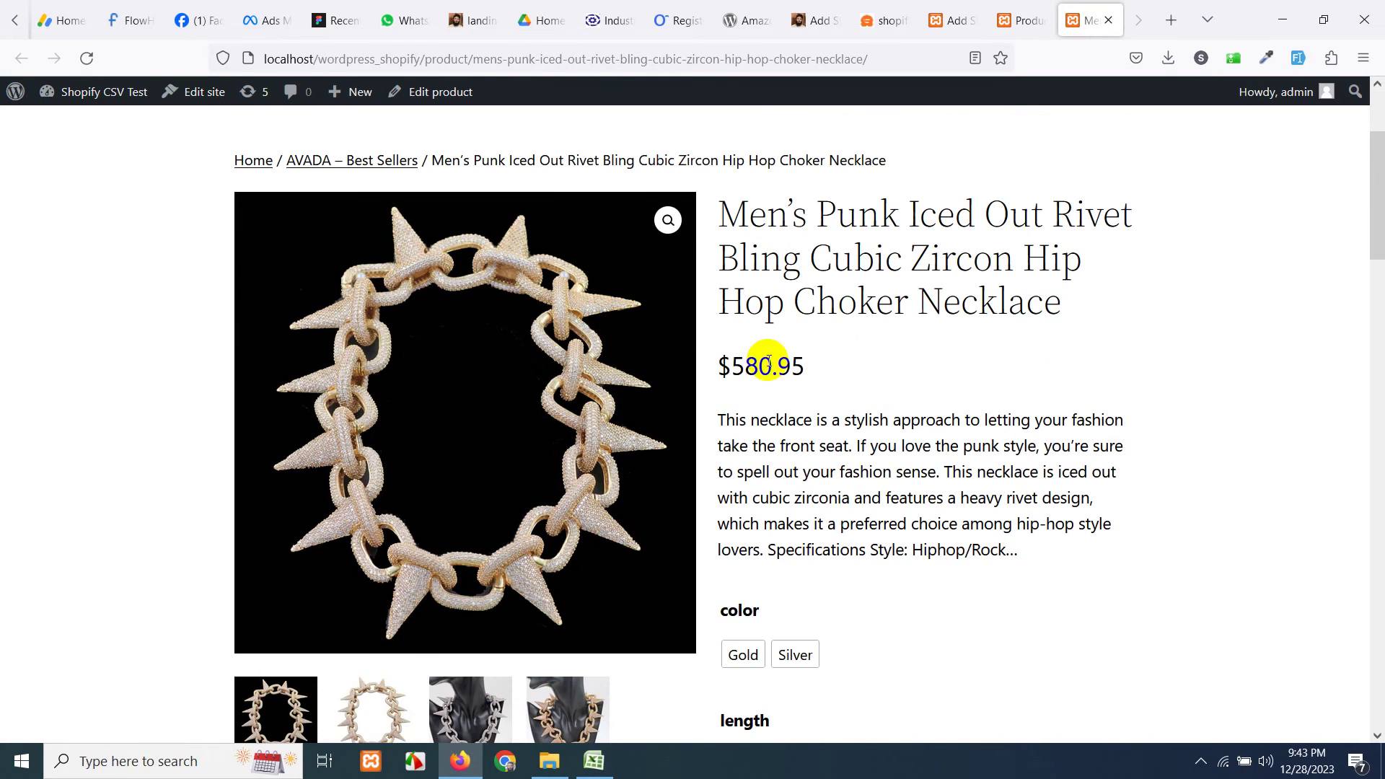
scroll(826, 335, down, 5)
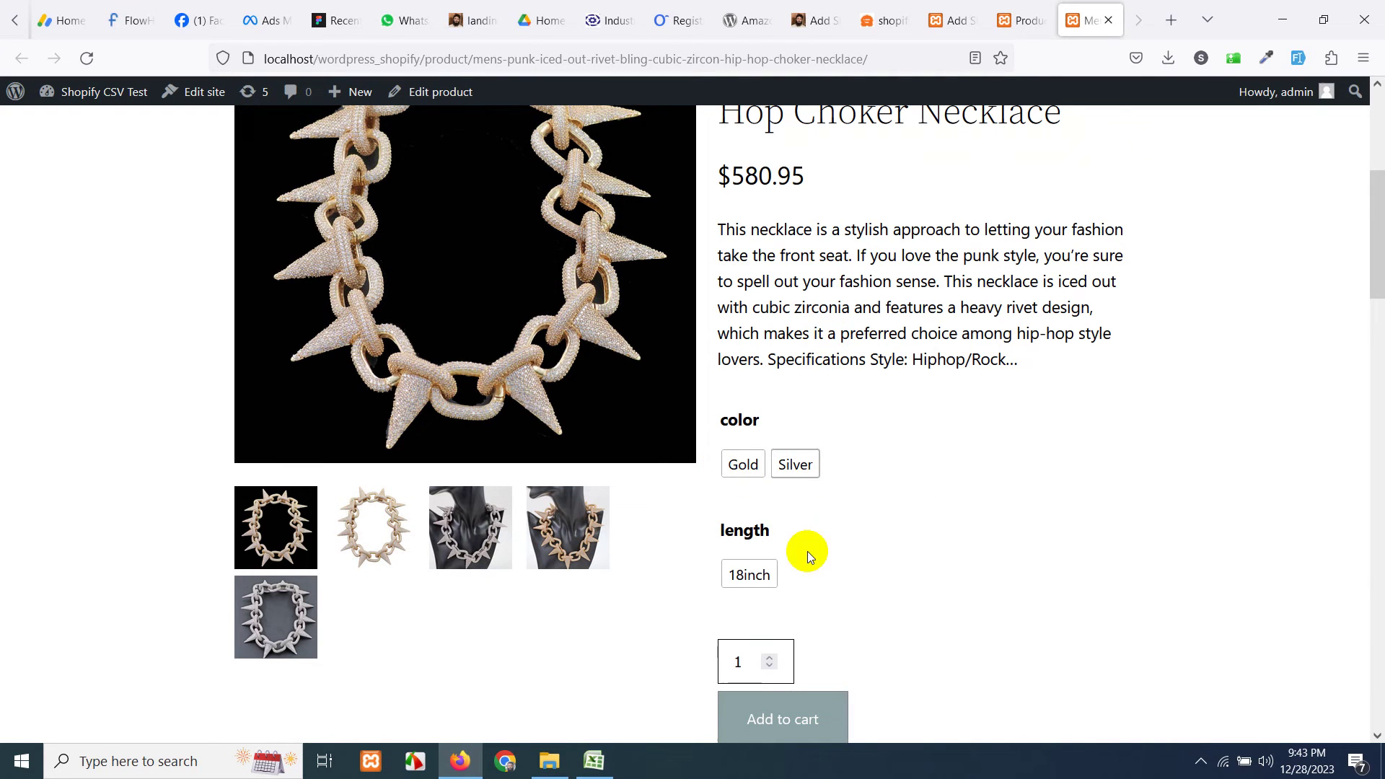
scroll(769, 588, down, 1)
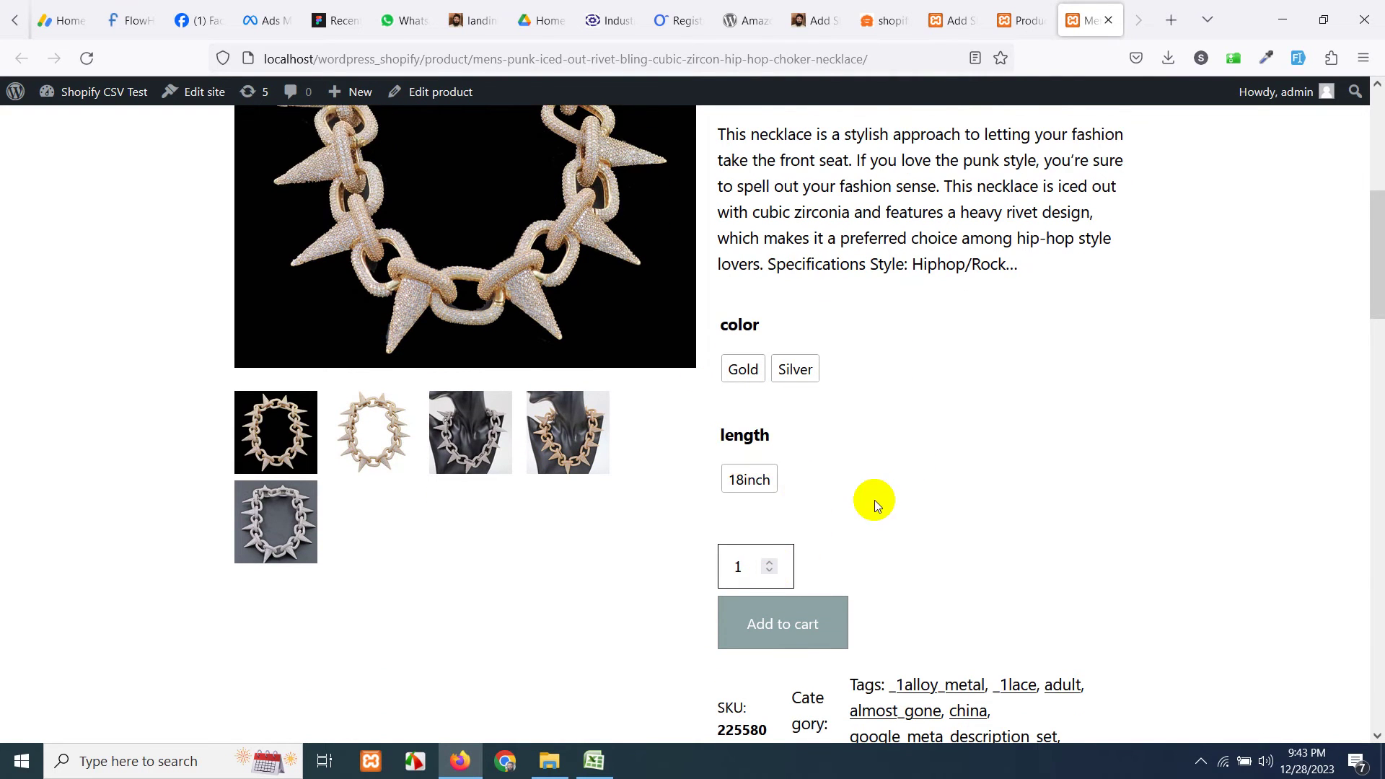
scroll(870, 494, up, 1)
scroll(852, 433, up, 2)
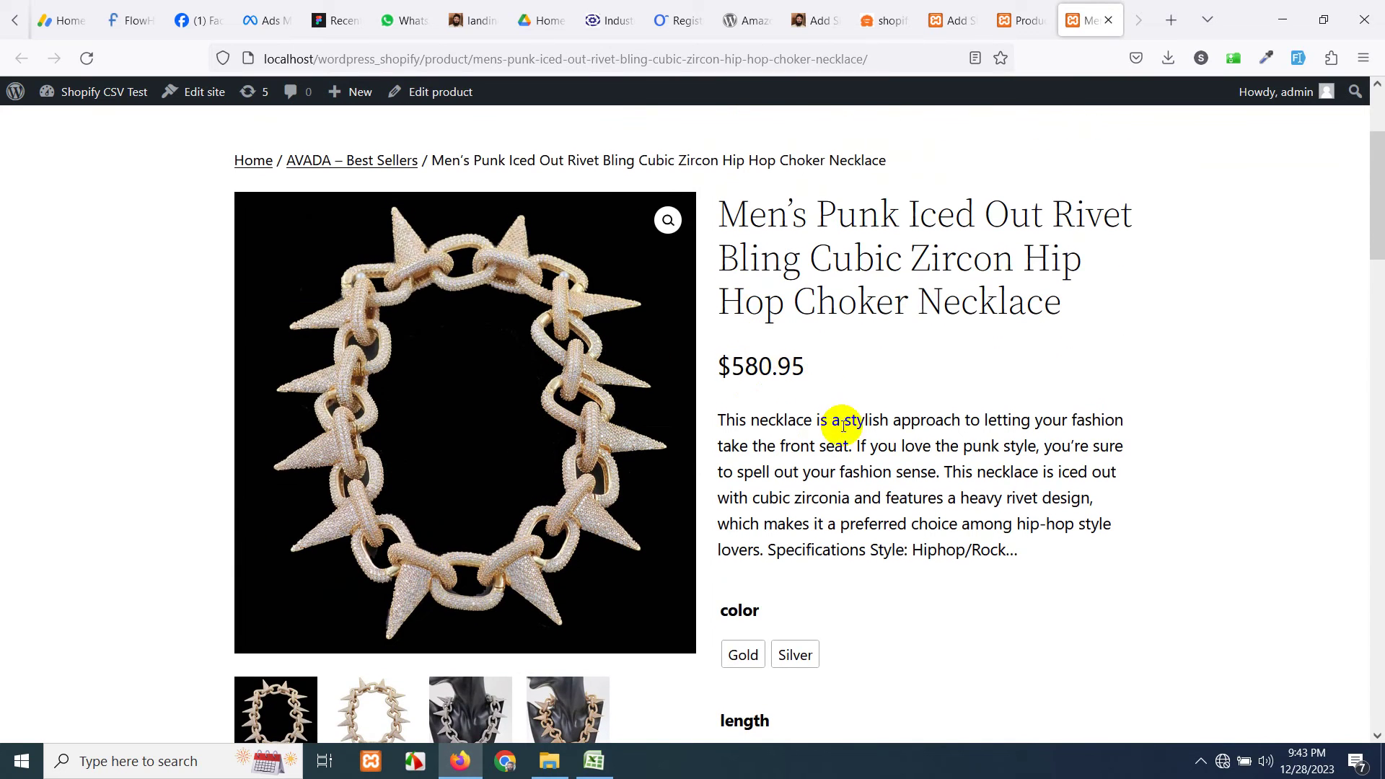
scroll(843, 426, down, 2)
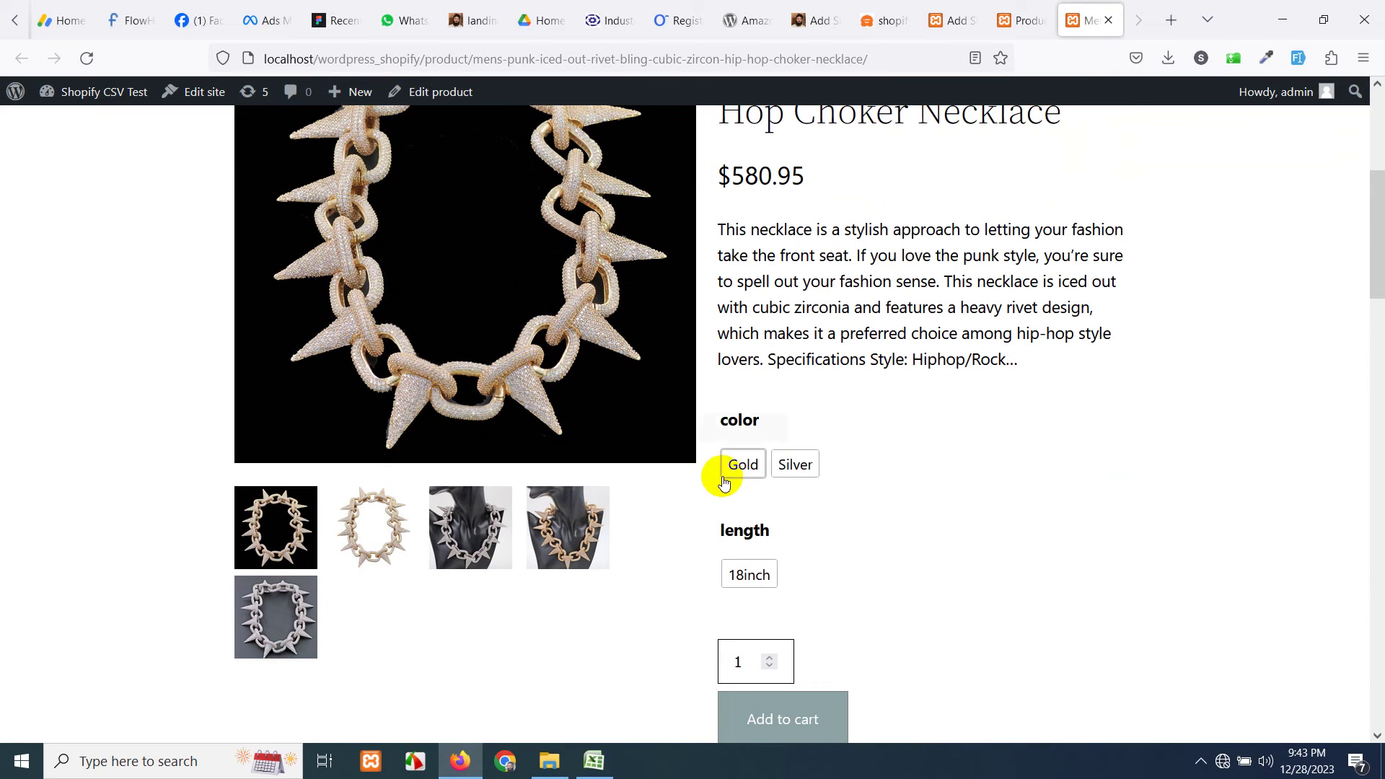
click(759, 570)
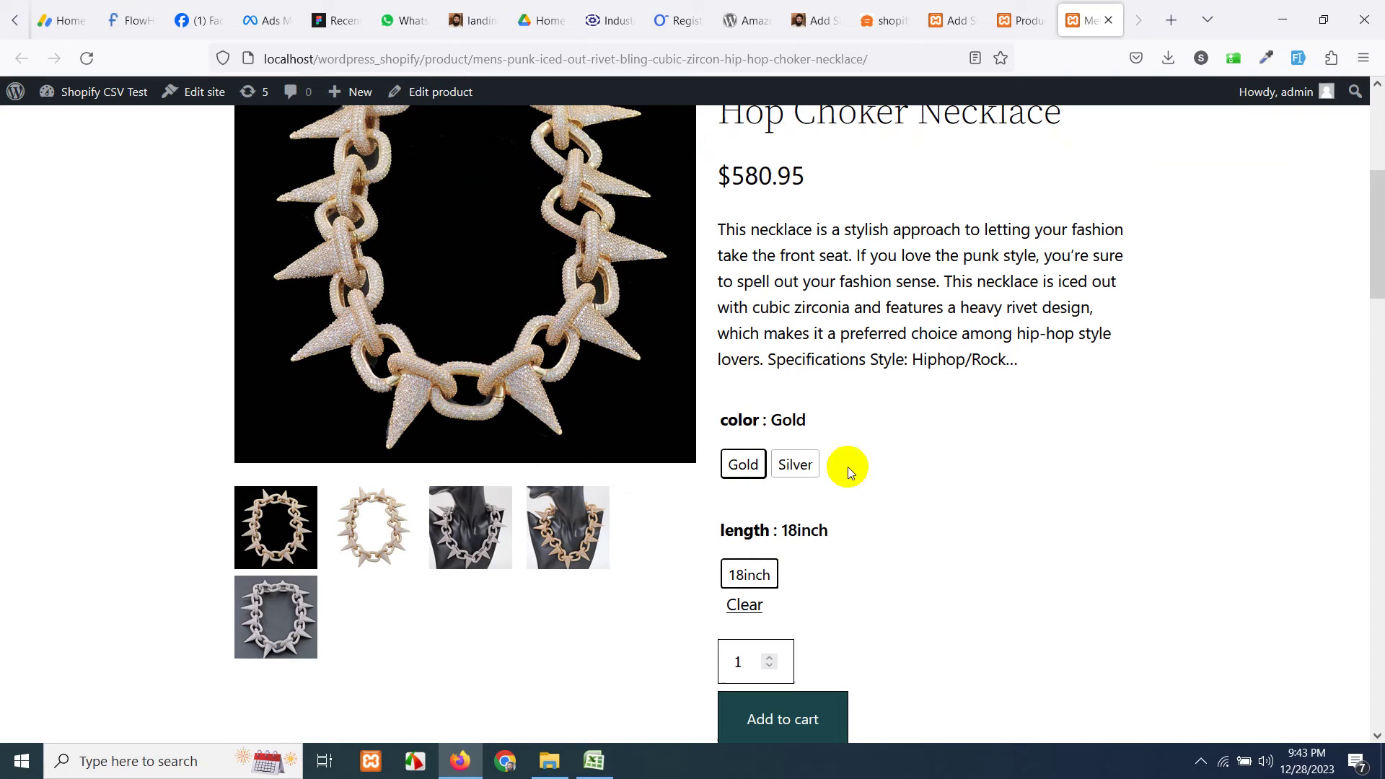
click(797, 467)
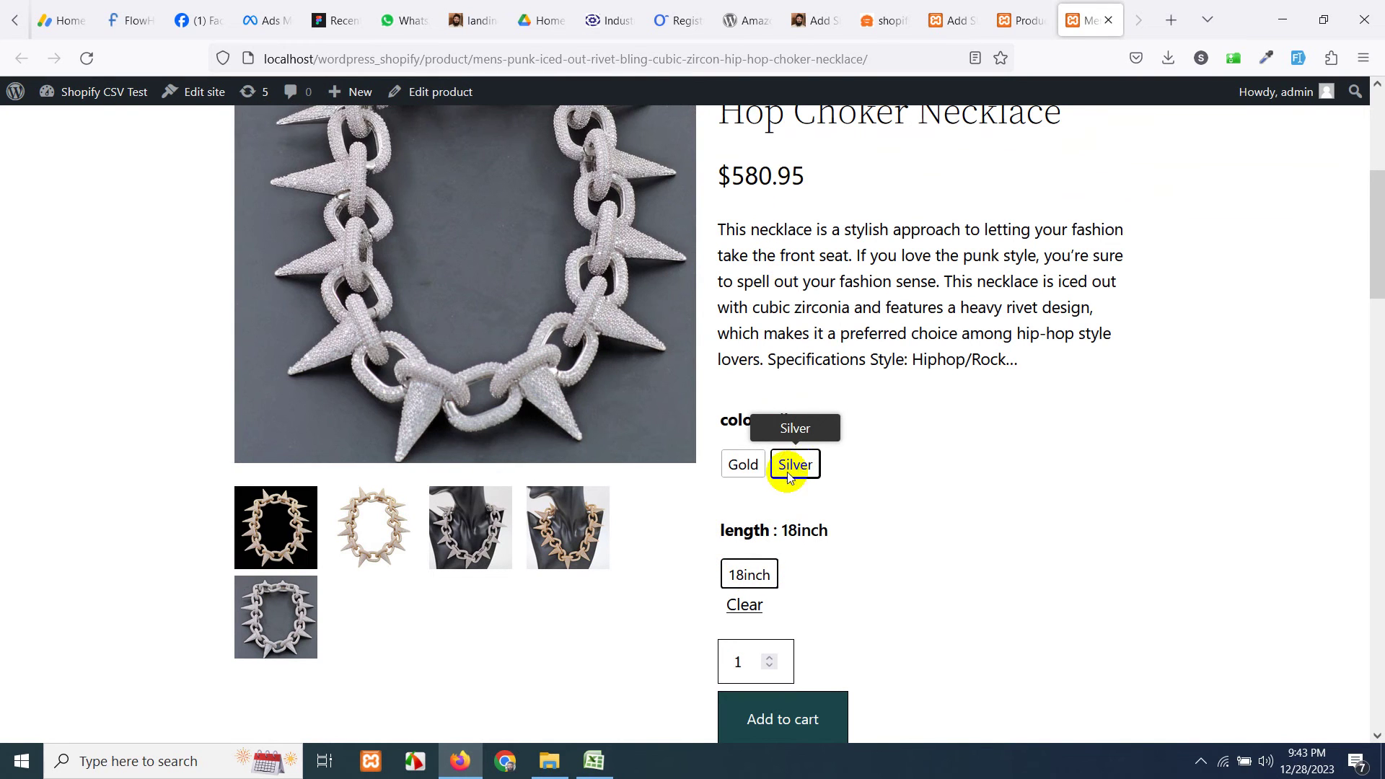
scroll(145, 399, up, 2)
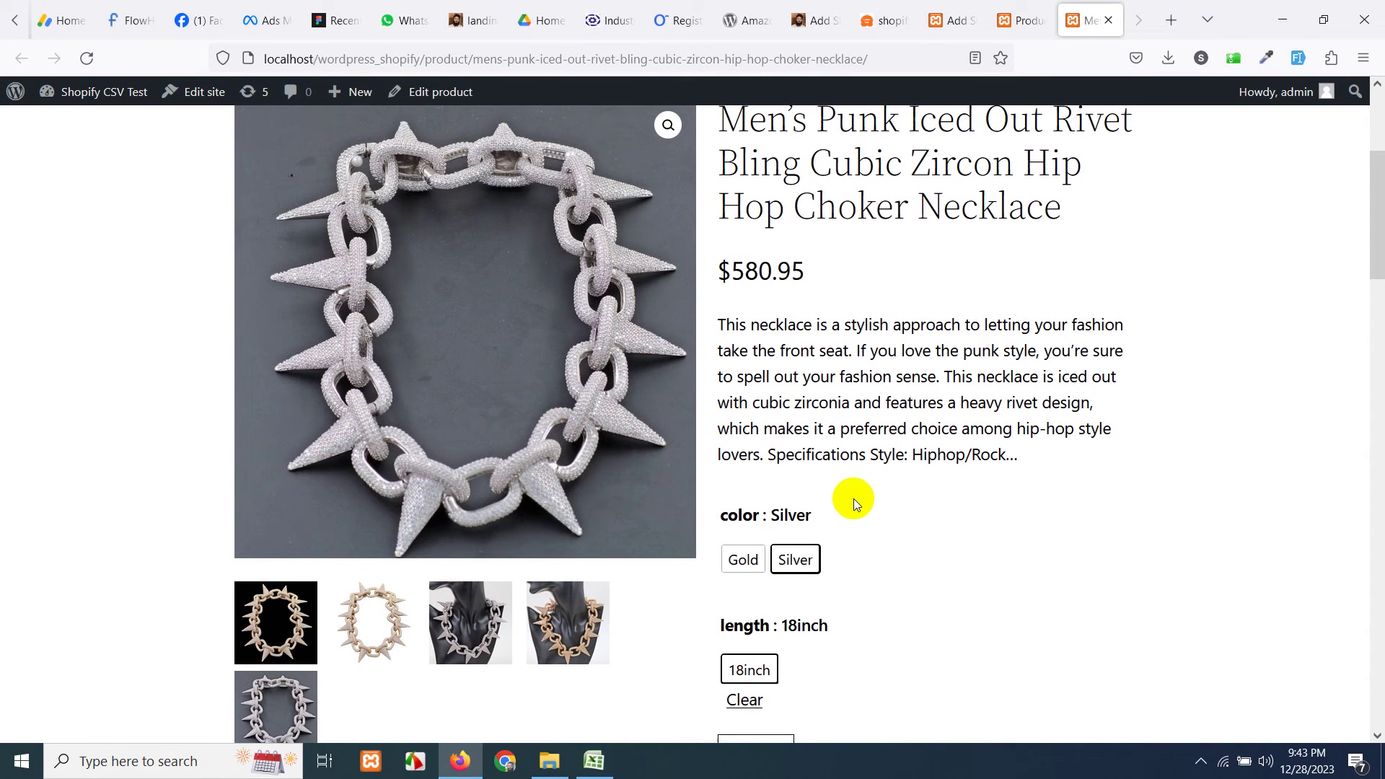
Open the Men's Punk choker's edit page in a separate tab.
click(1023, 21)
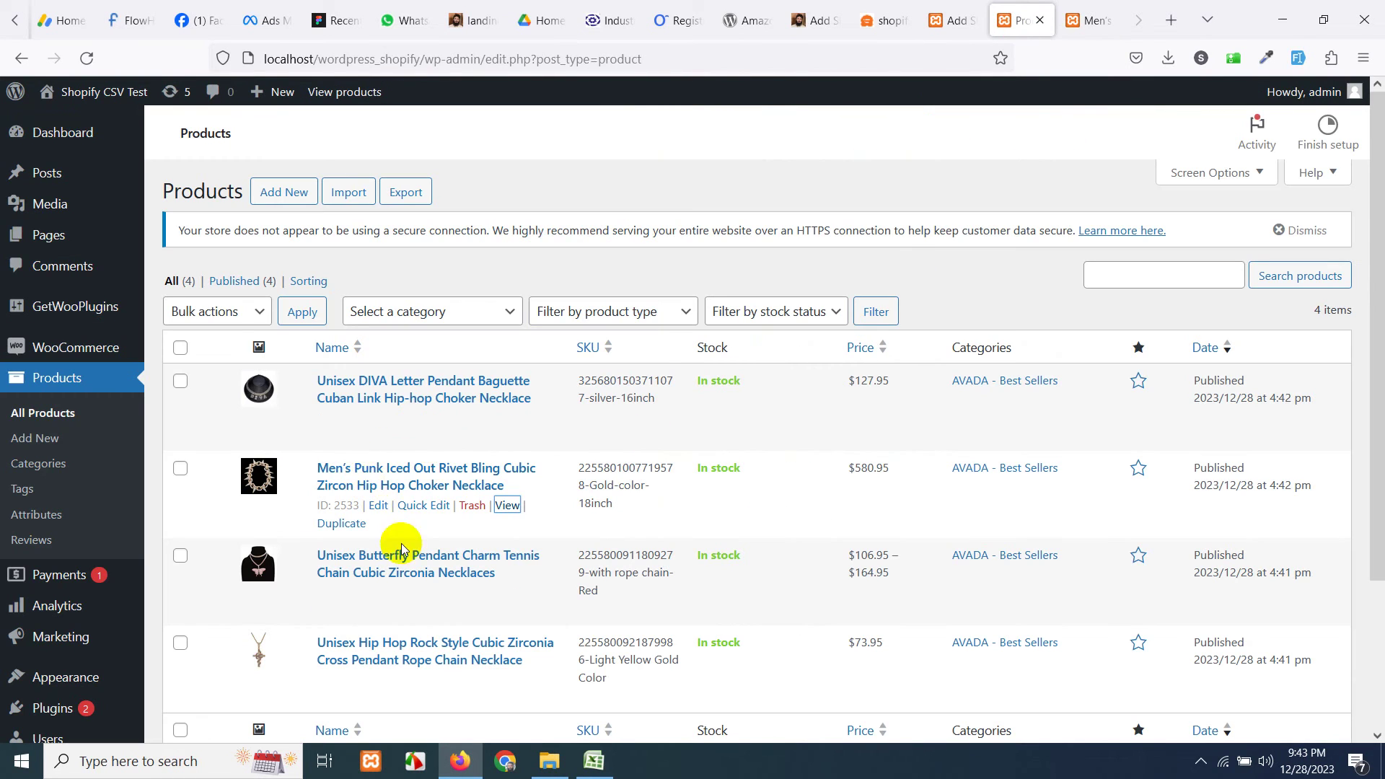
right_click(386, 511)
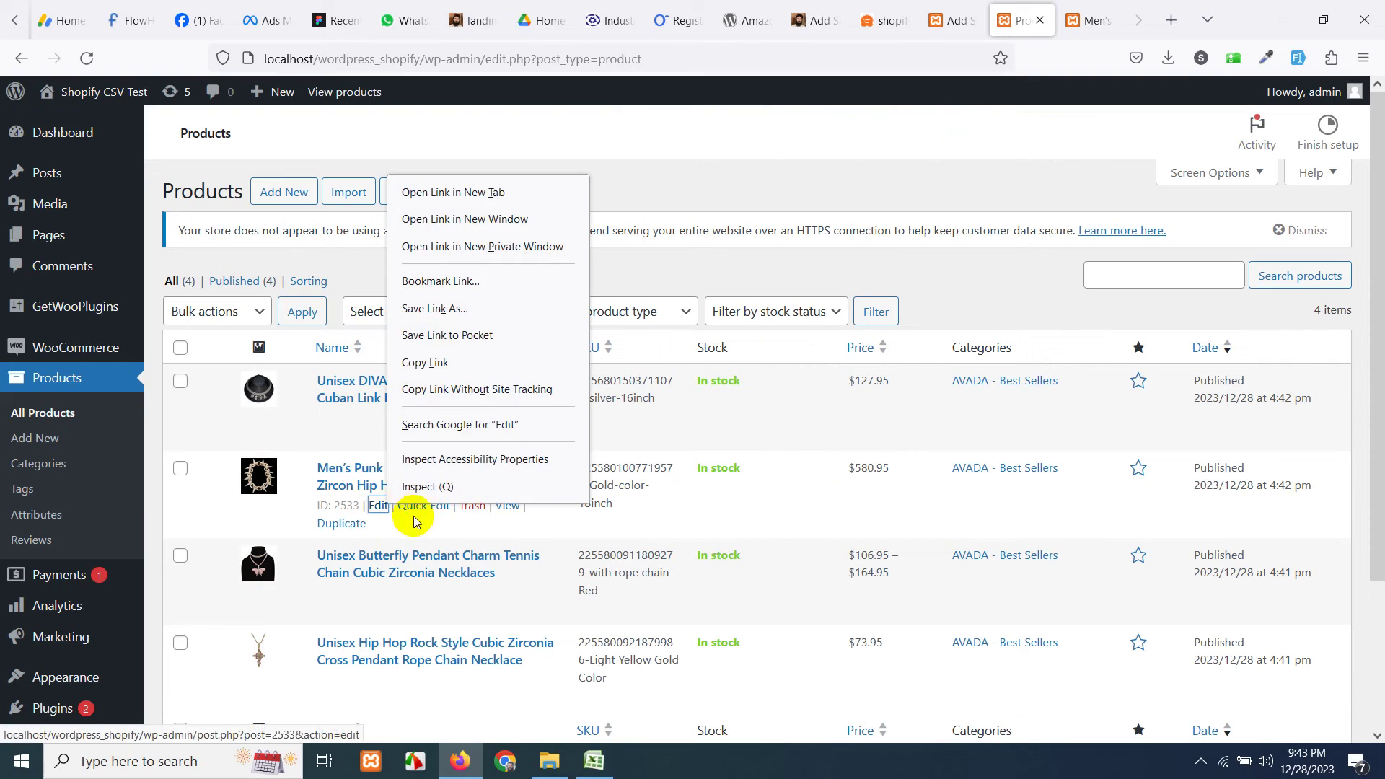
click(485, 191)
click(1142, 23)
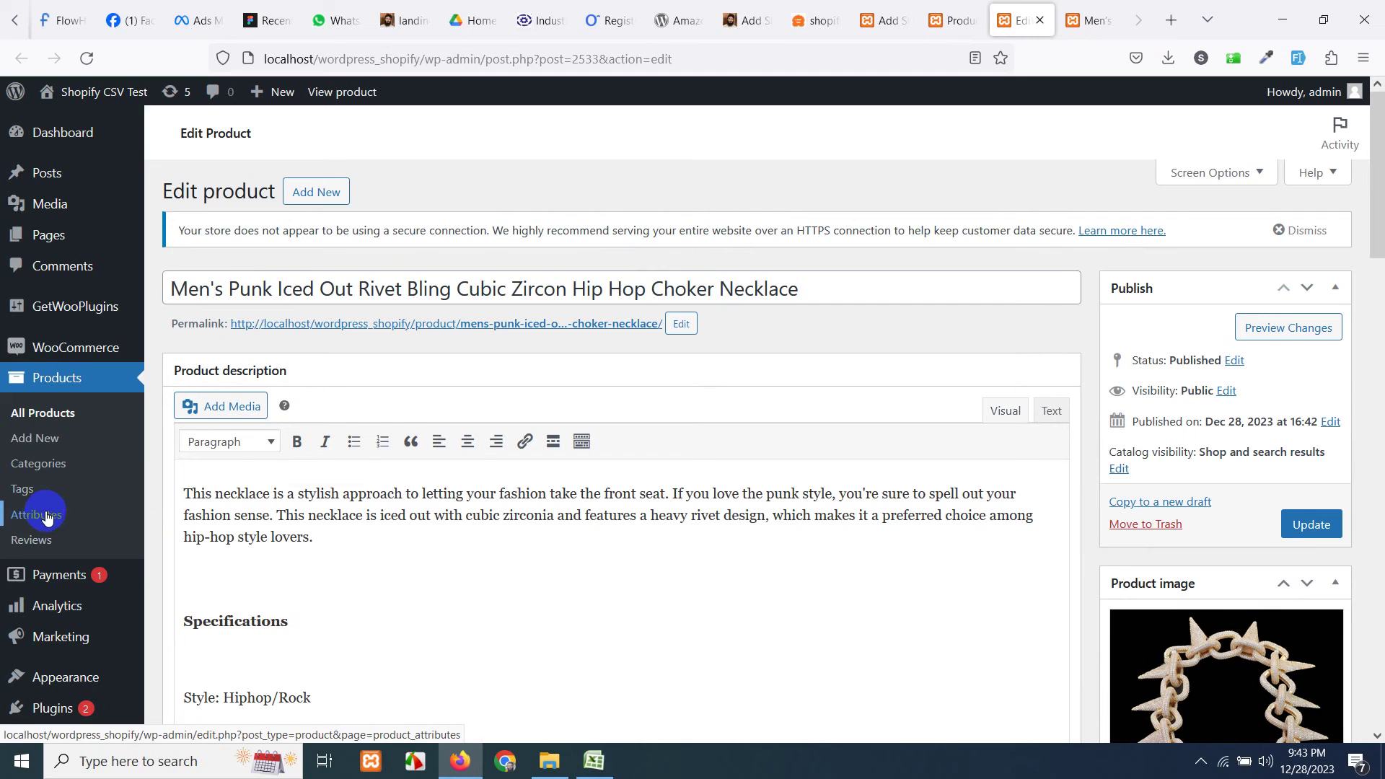
Inspect the choker's color and length attributes under Product data.
scroll(396, 439, down, 15)
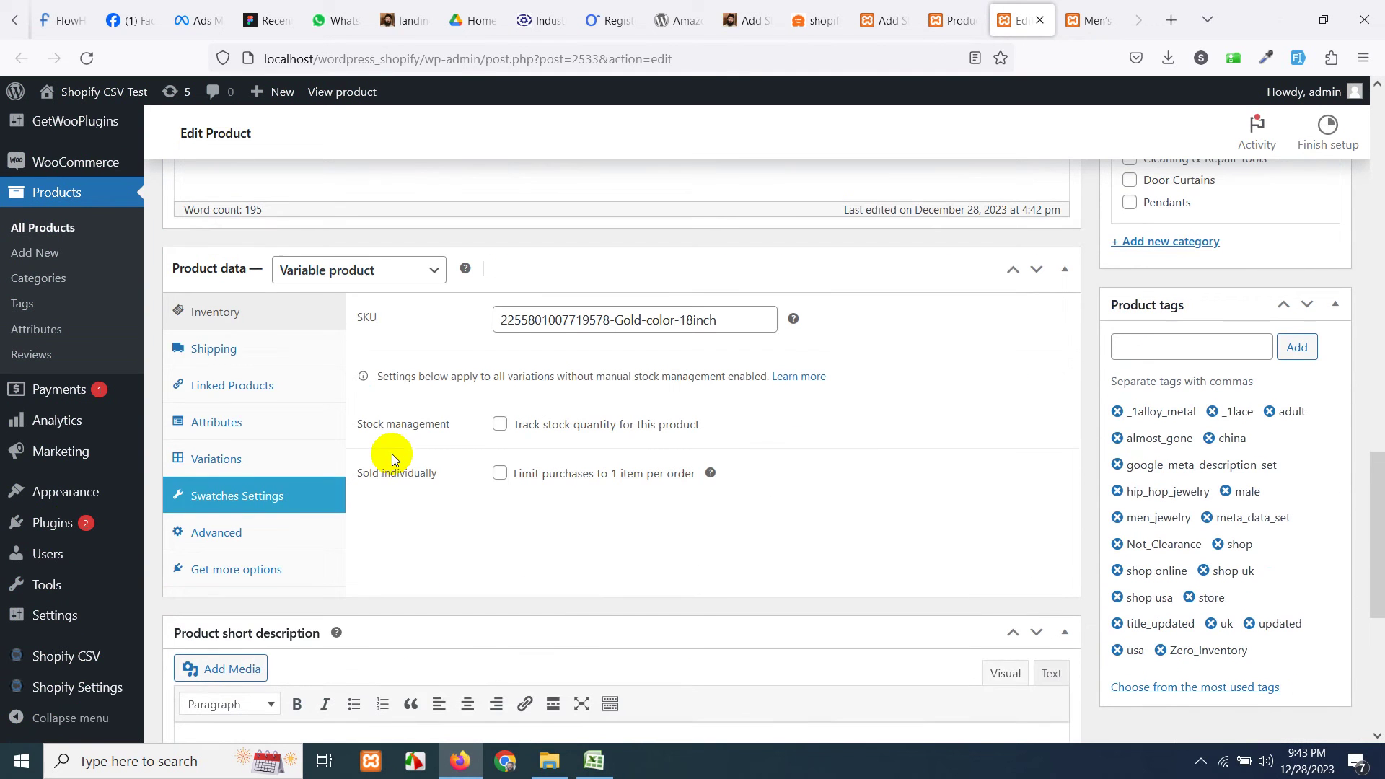
click(228, 431)
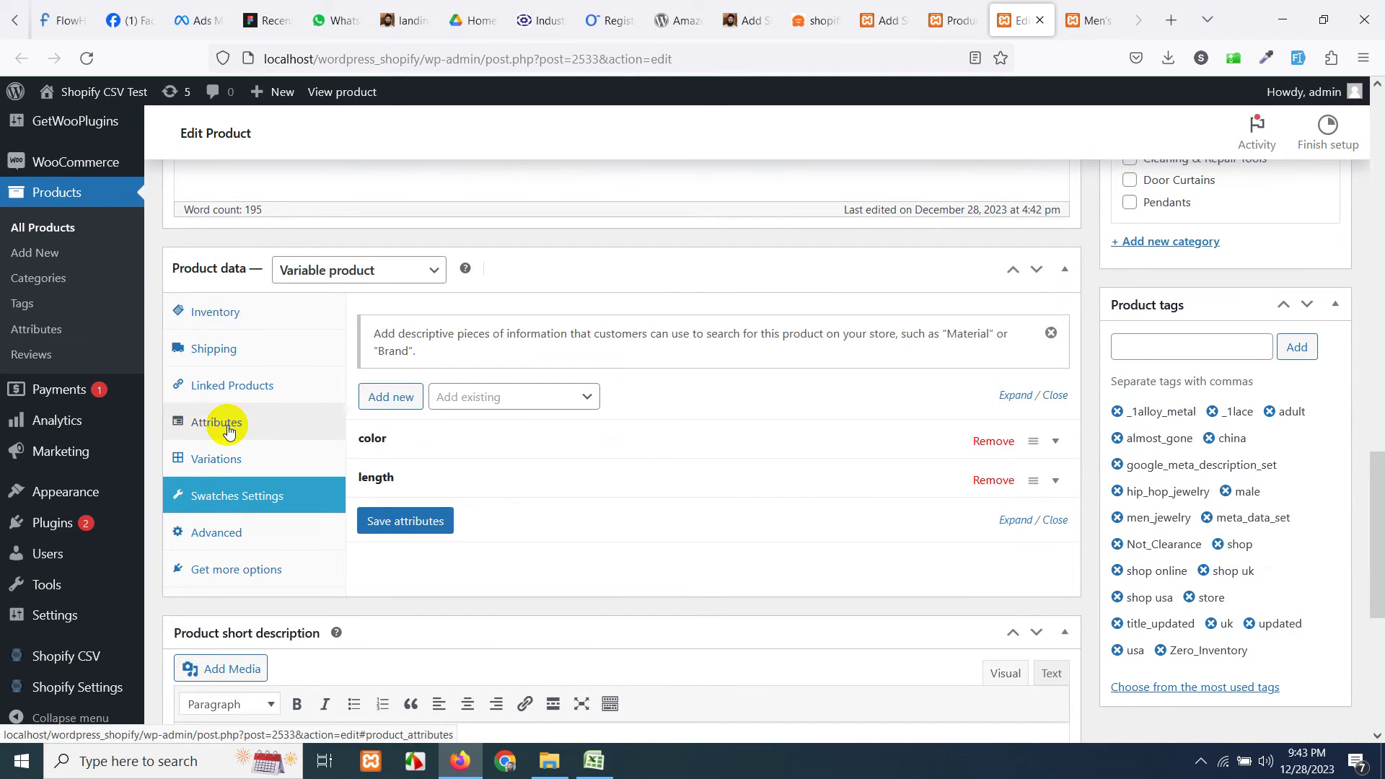
click(473, 441)
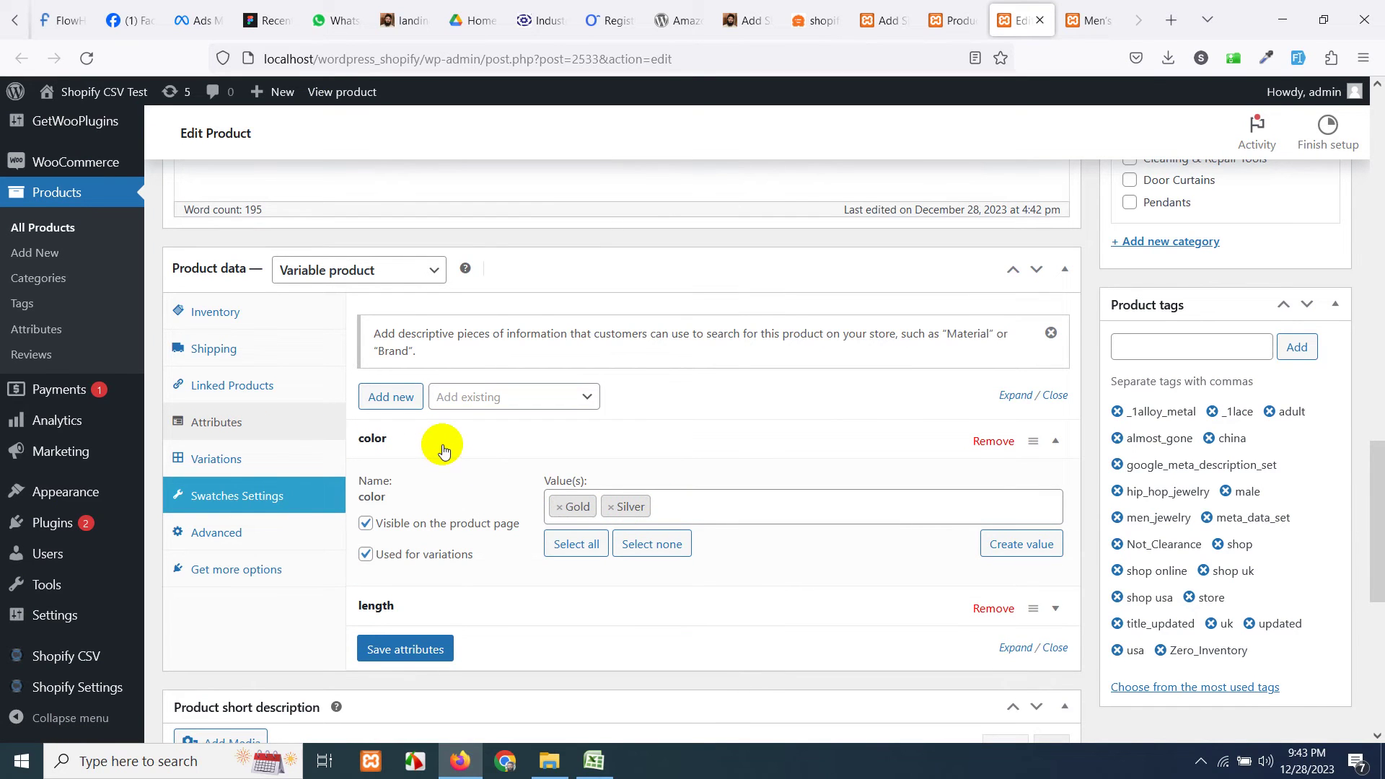
click(443, 450)
click(435, 479)
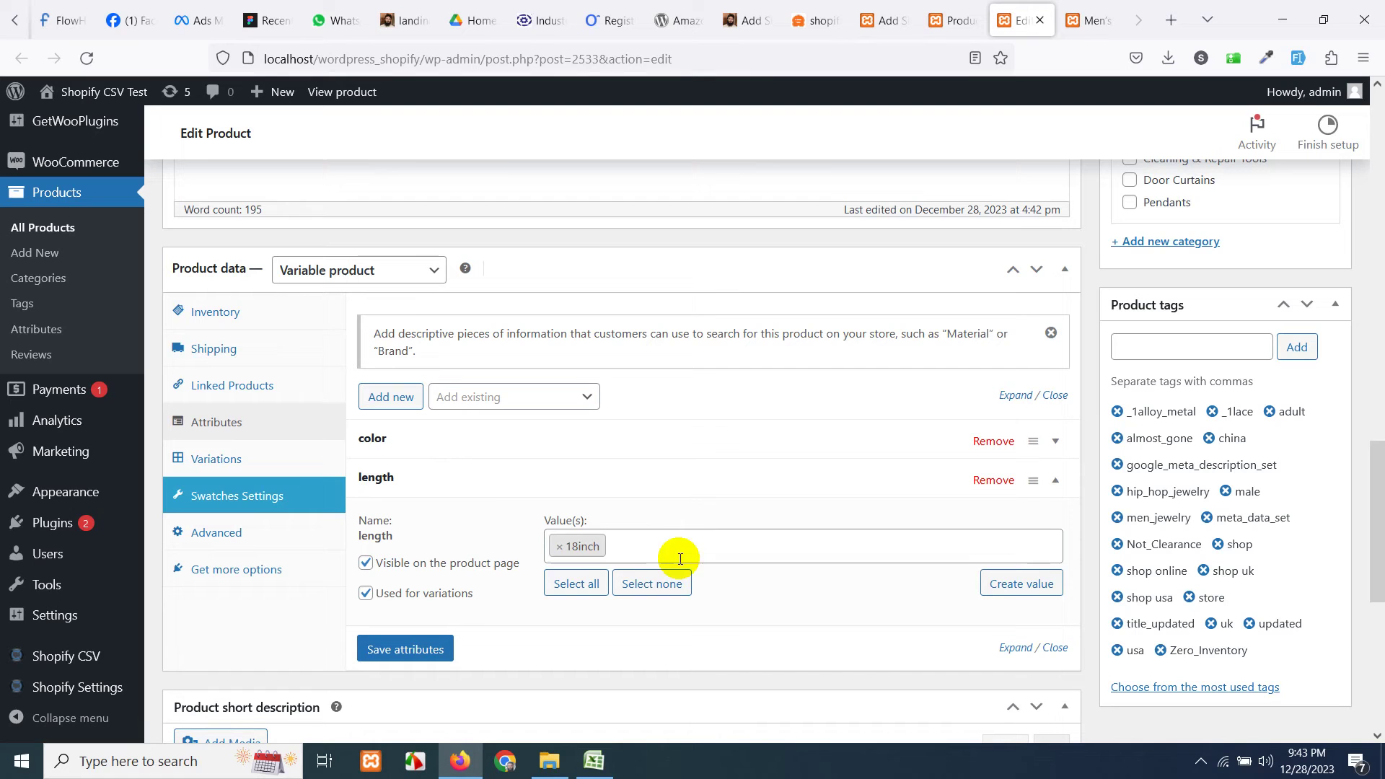
click(504, 479)
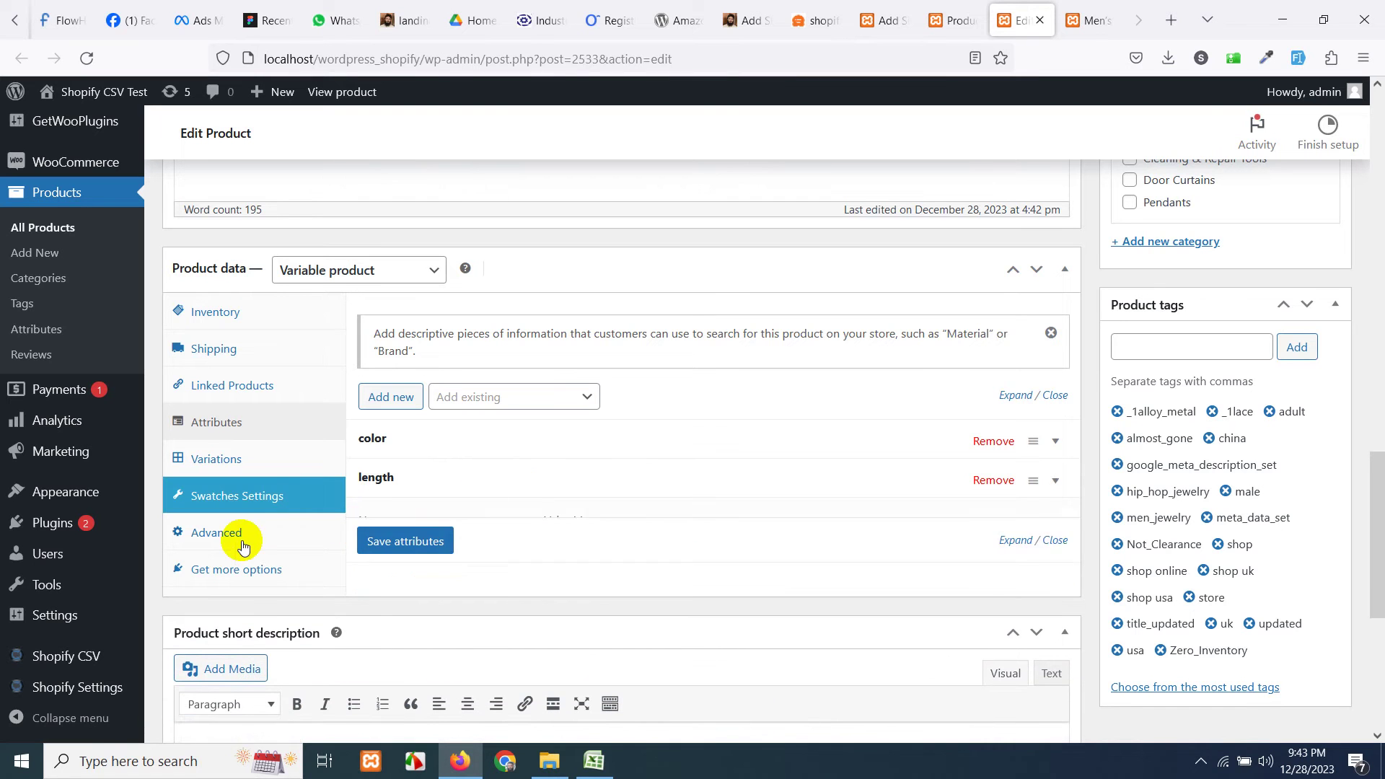
Check the Gold 18inch and Silver 18inch variations, then return to the Products list.
click(245, 463)
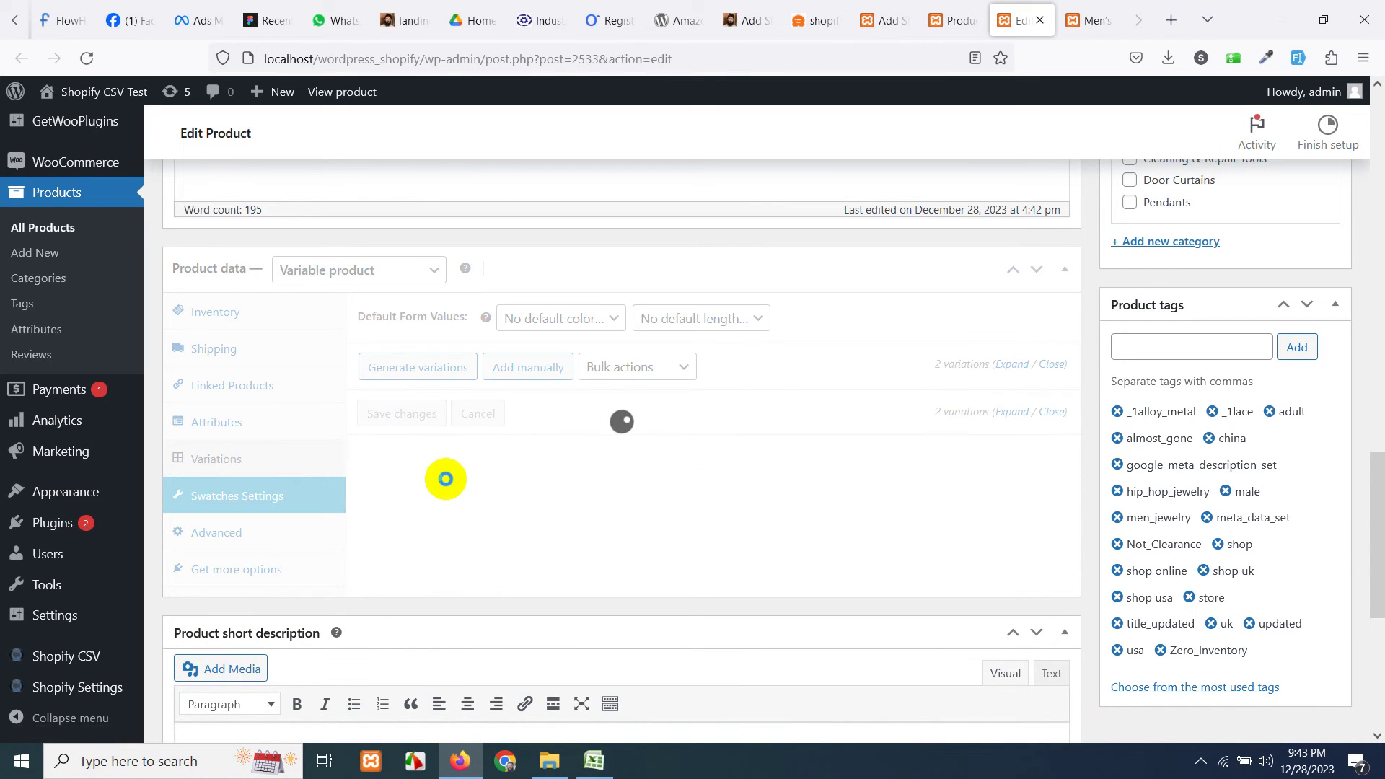
scroll(584, 483, down, 2)
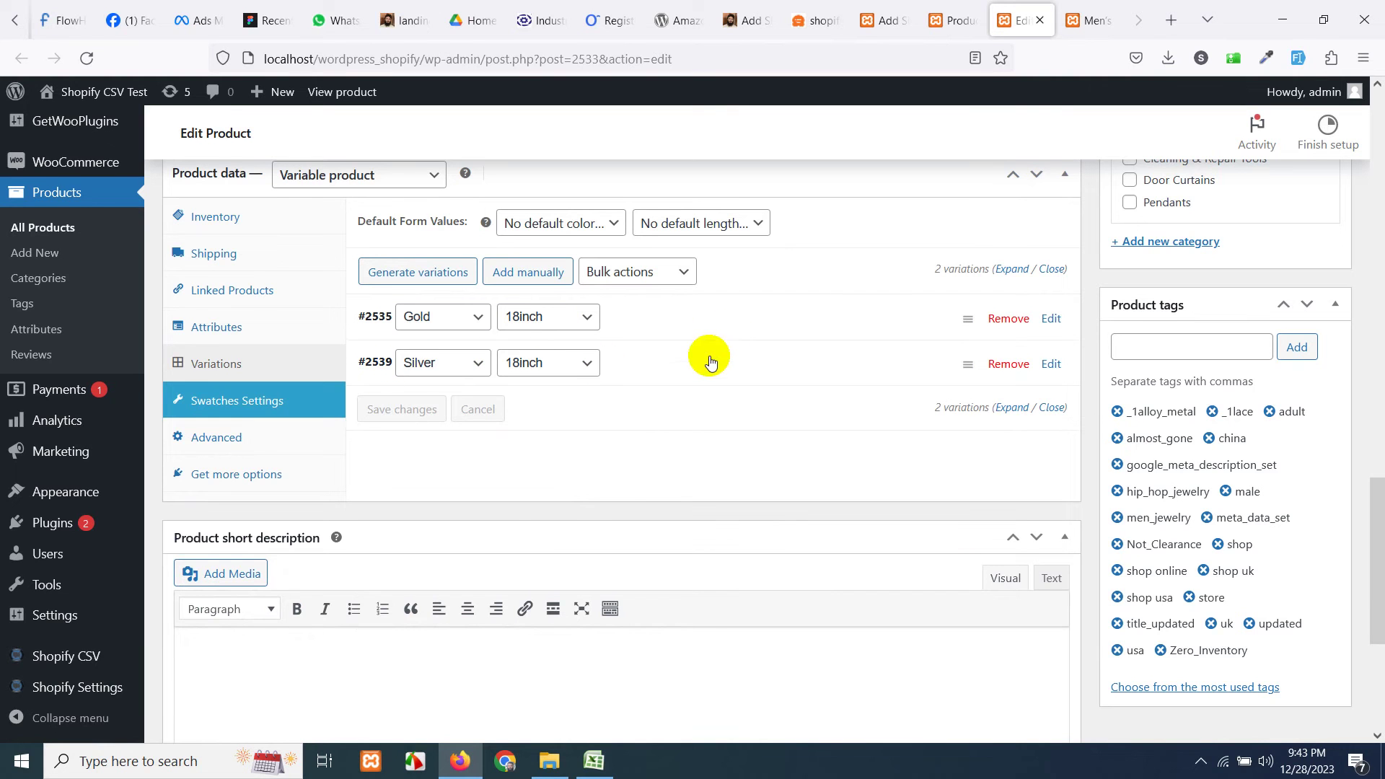
click(946, 27)
Open the Unisex Butterfly Pendant necklace's edit page in a new tab.
scroll(483, 491, down, 5)
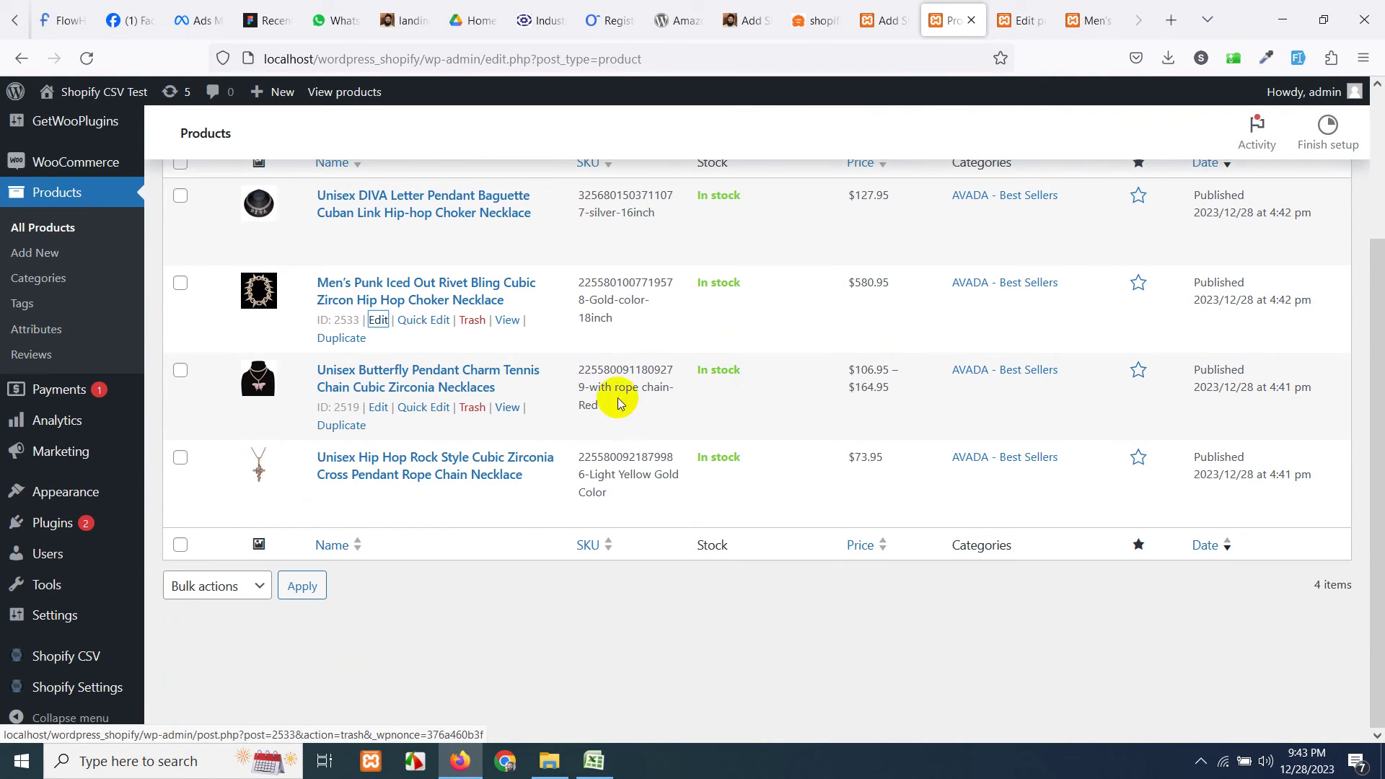
right_click(378, 407)
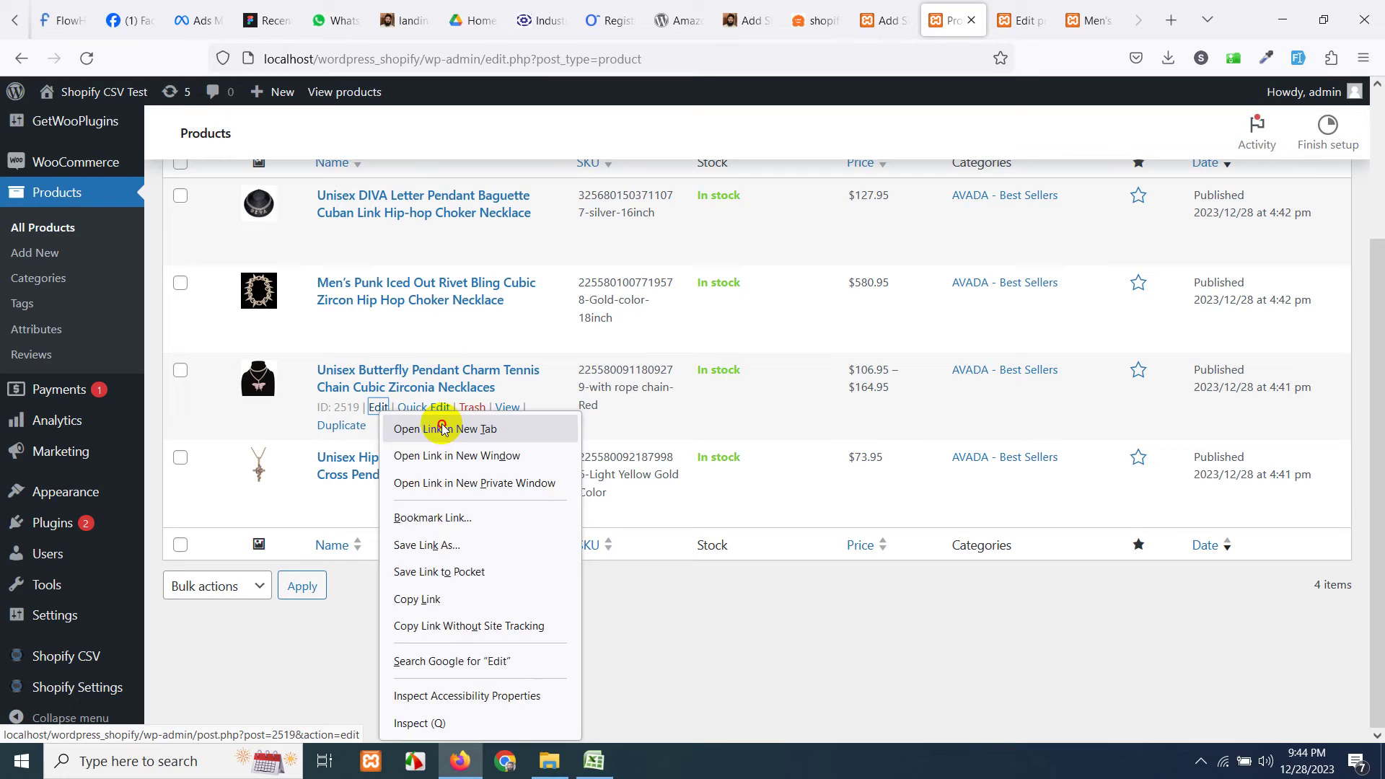
click(442, 427)
click(1019, 20)
click(888, 16)
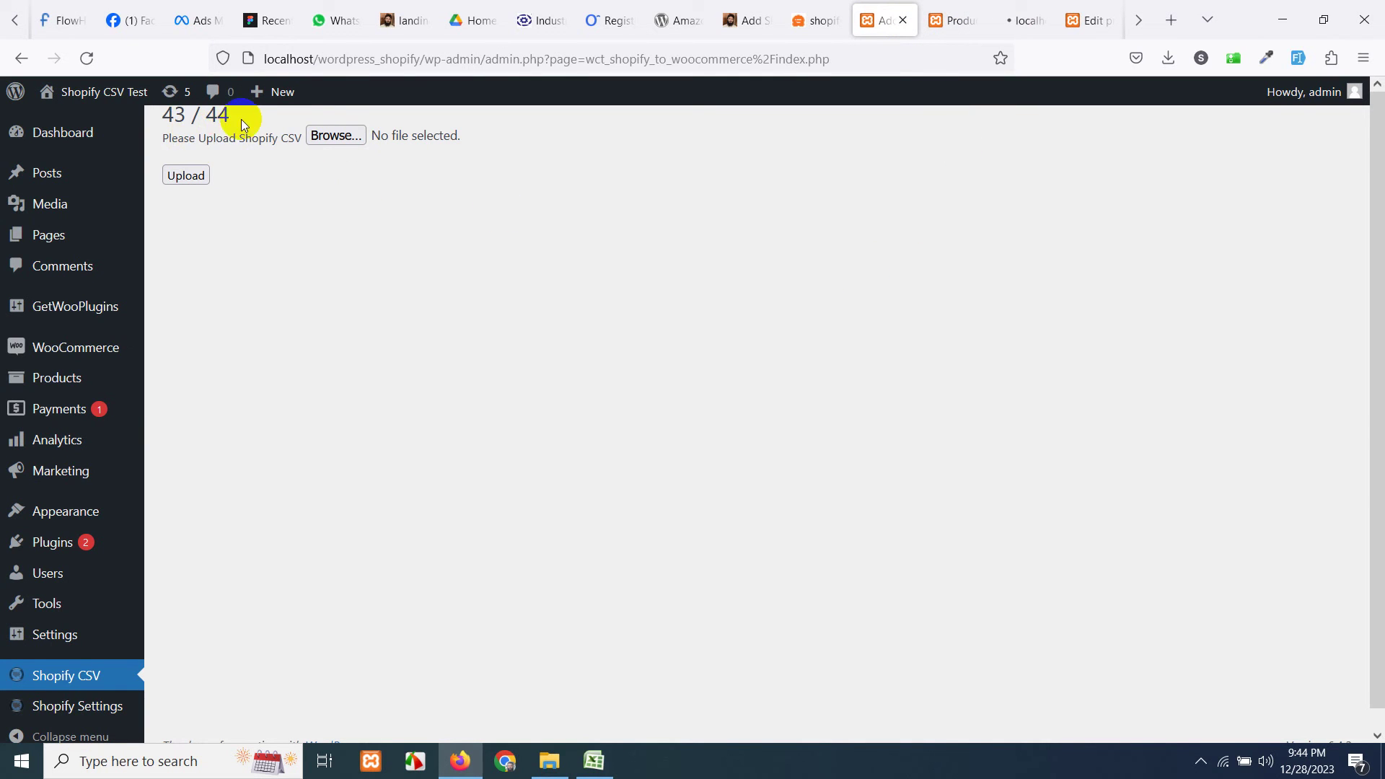
click(1020, 18)
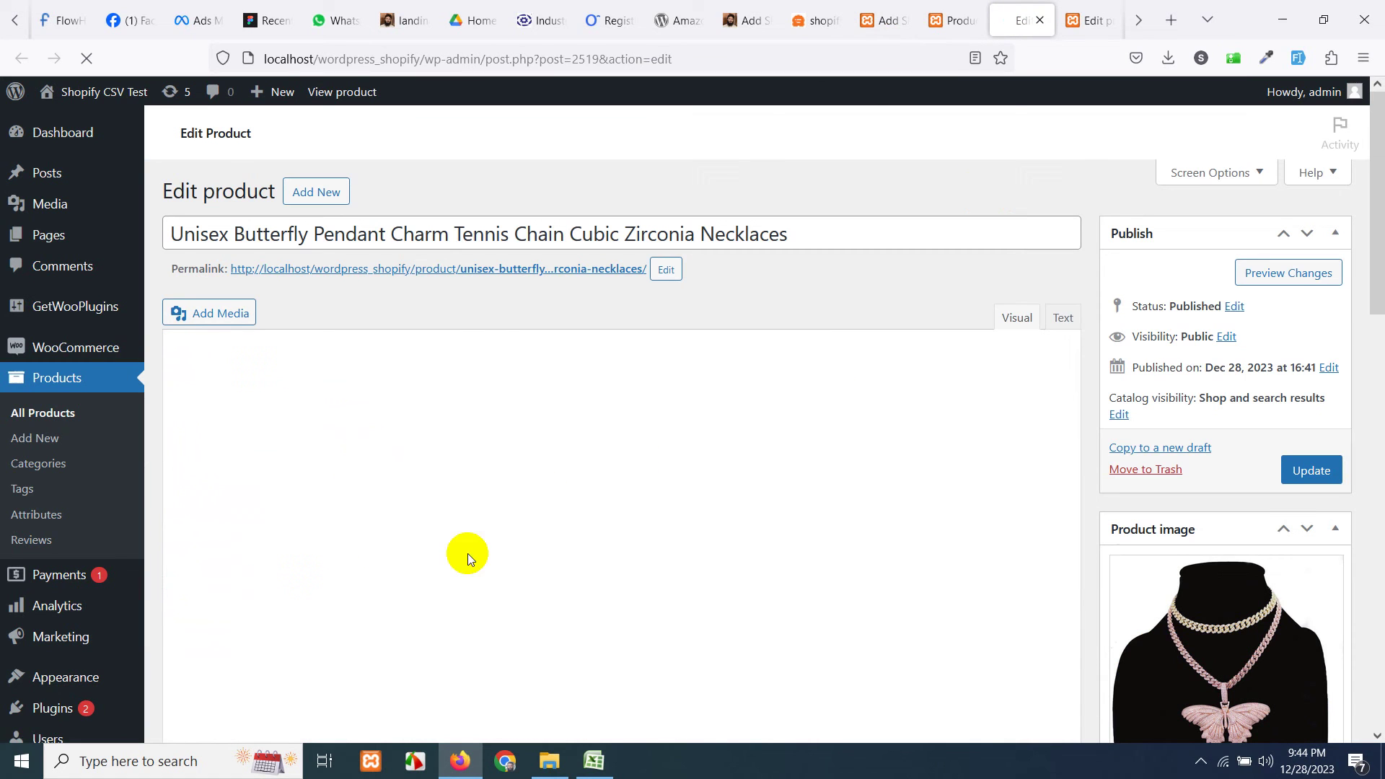
Expand the seven color values and the Rose Gold main-stone-color attribute in Product data.
scroll(485, 516, down, 15)
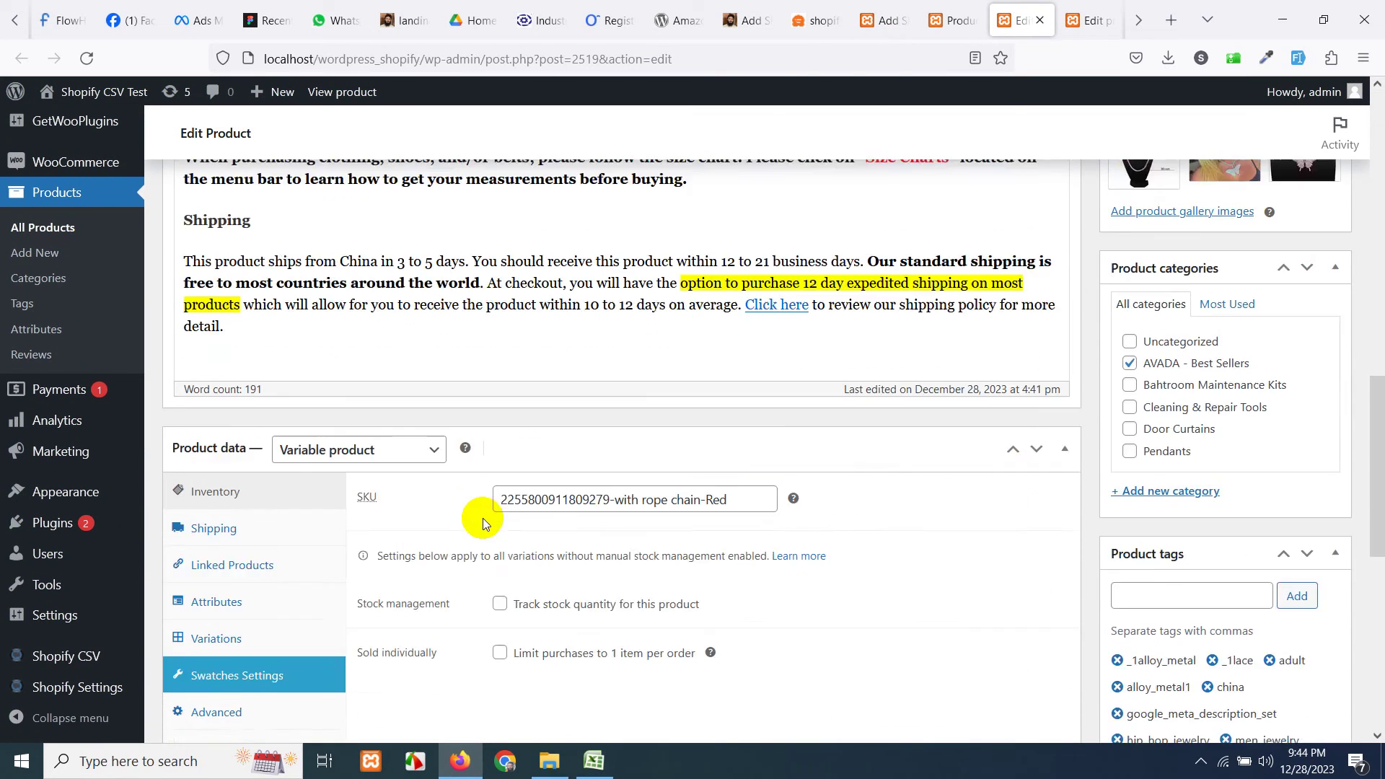
click(231, 351)
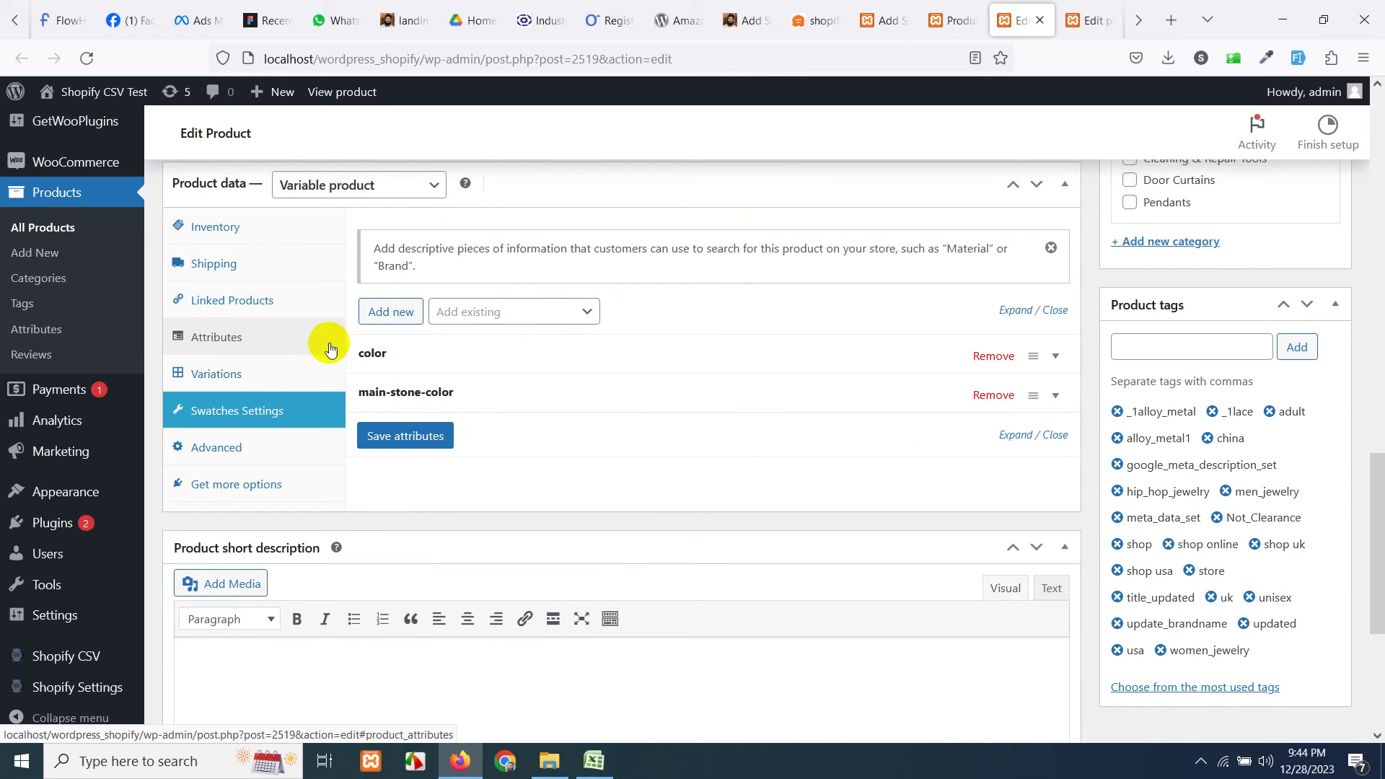
click(435, 353)
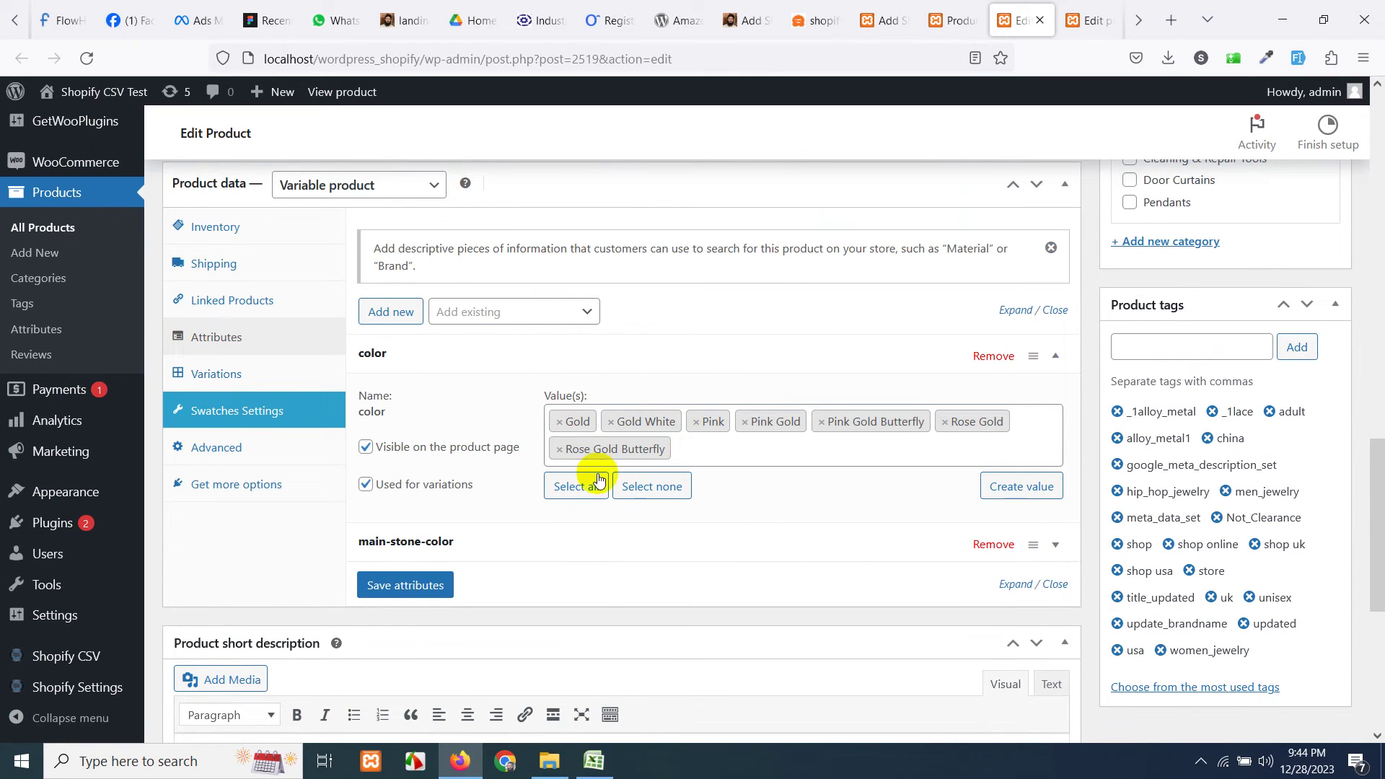
scroll(487, 485, down, 3)
click(490, 368)
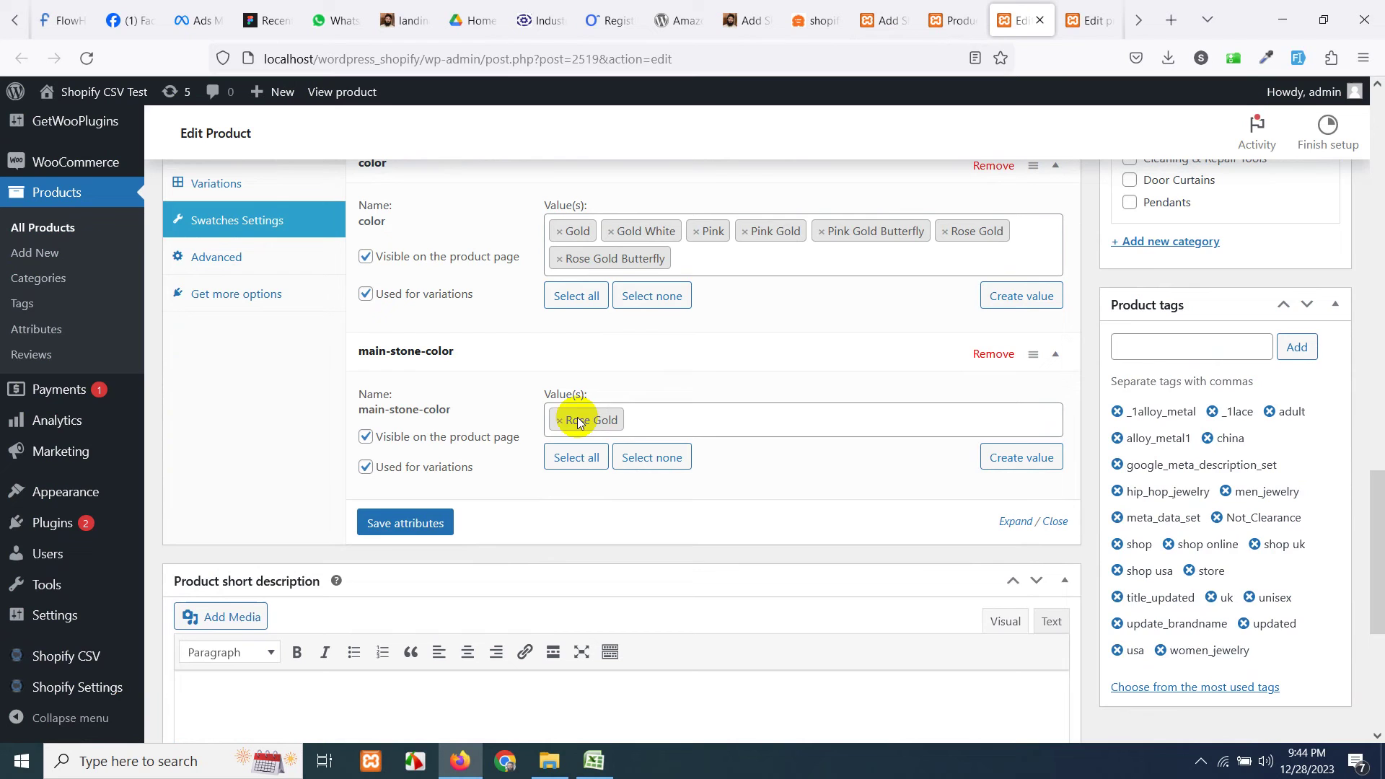
scroll(704, 446, up, 3)
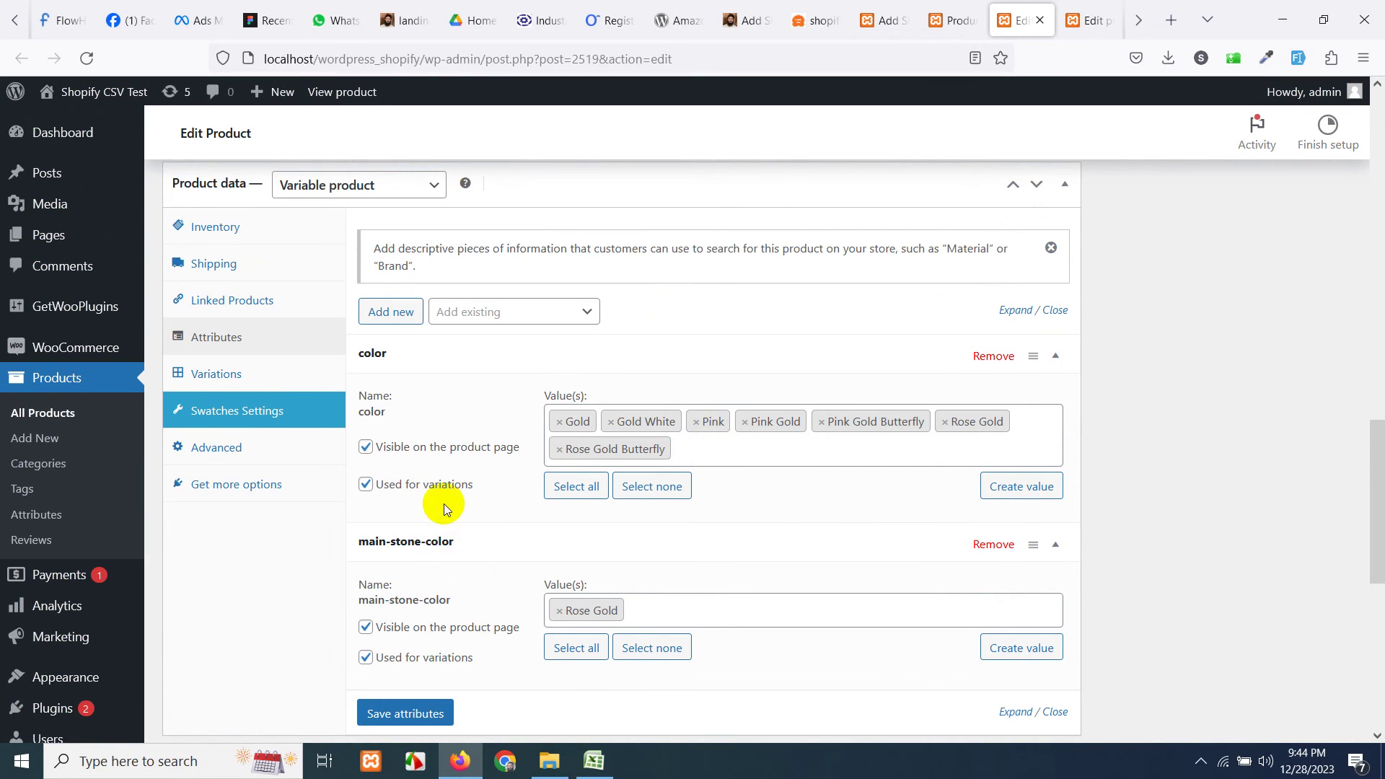
scroll(444, 503, up, 15)
right_click(470, 323)
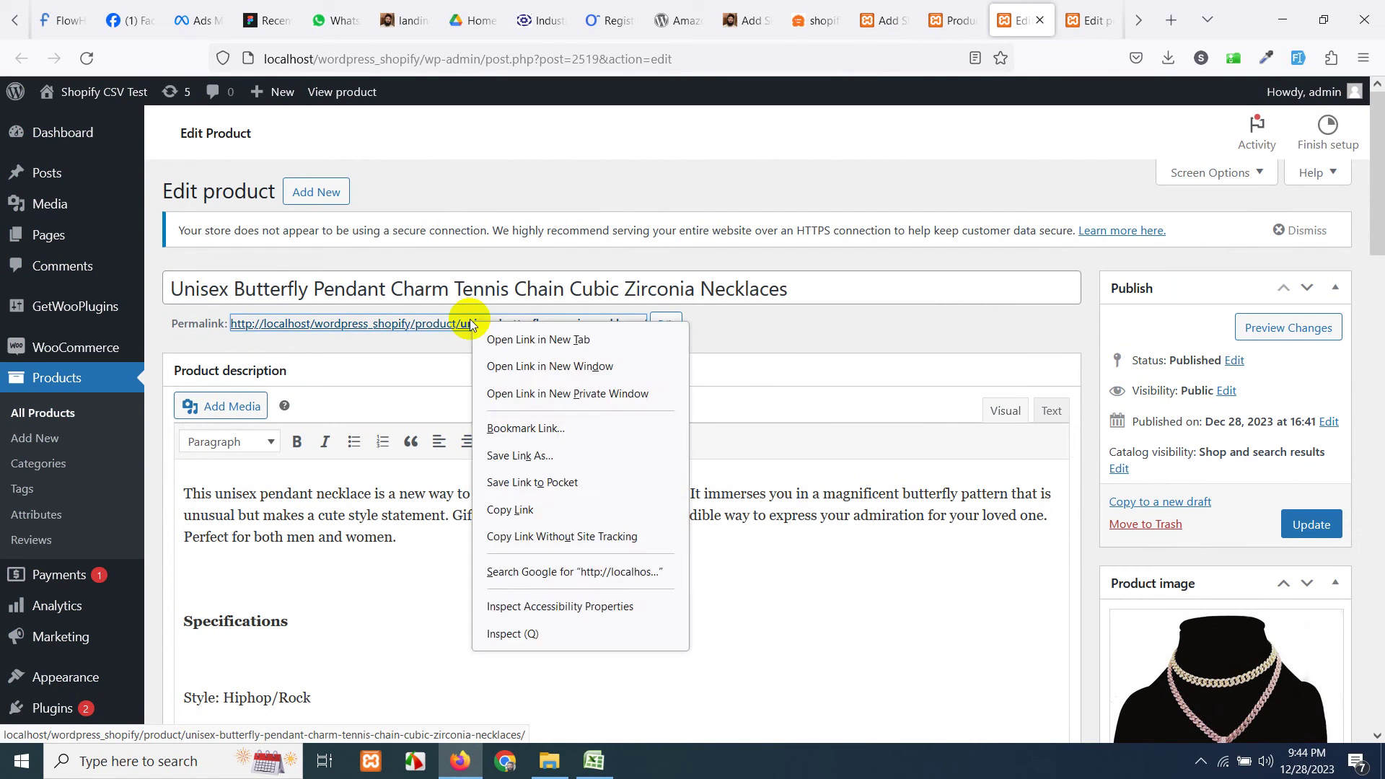
Open the butterfly necklace's storefront page and compare variation prices: Pink $106.95, Rose Gold $164.95.
click(538, 340)
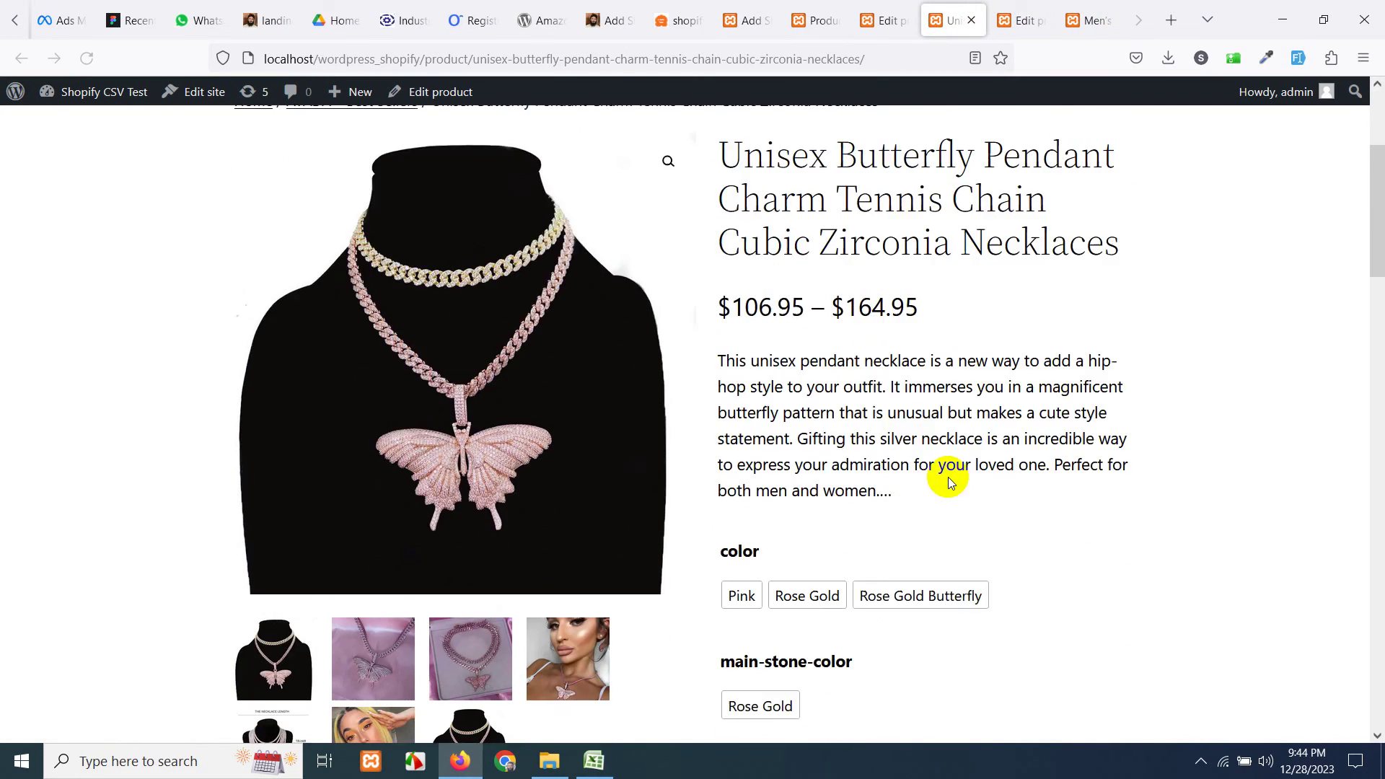
click(742, 464)
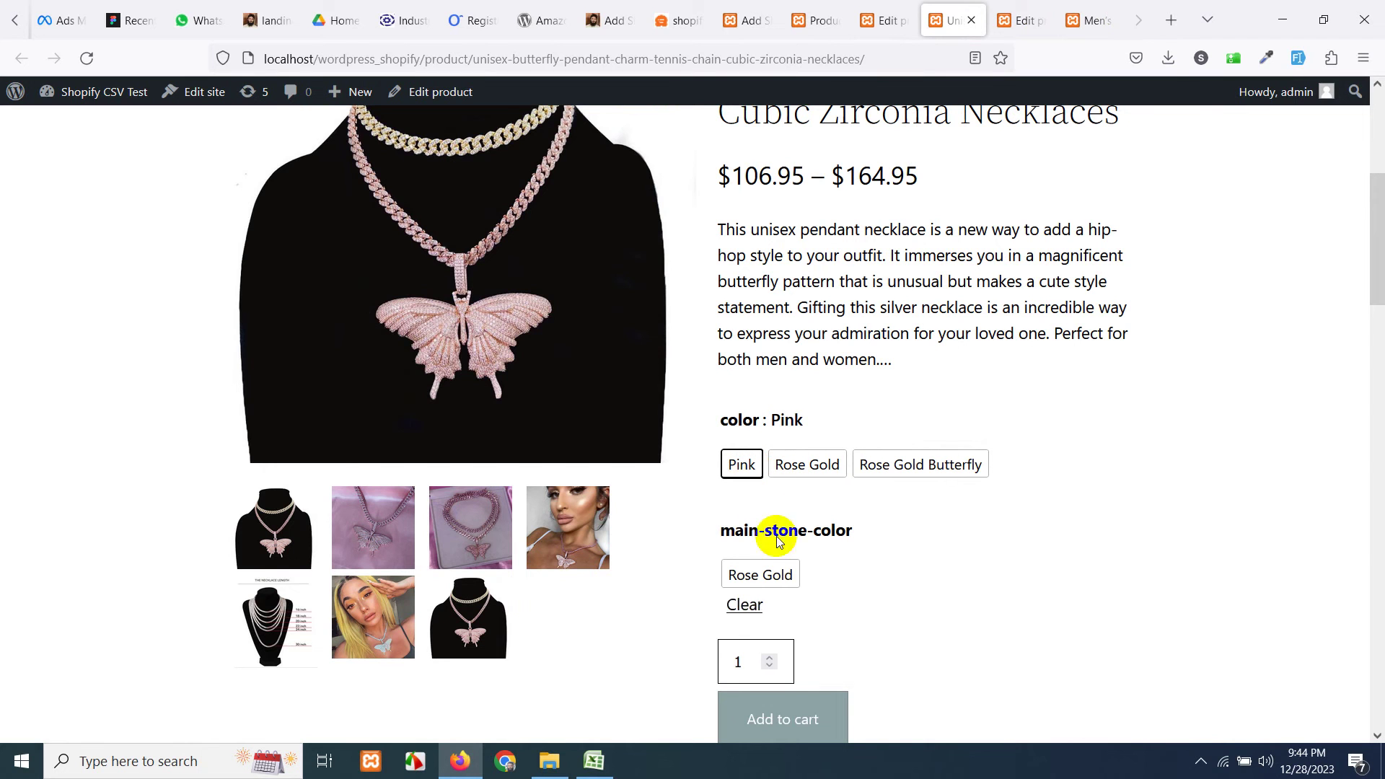
click(762, 577)
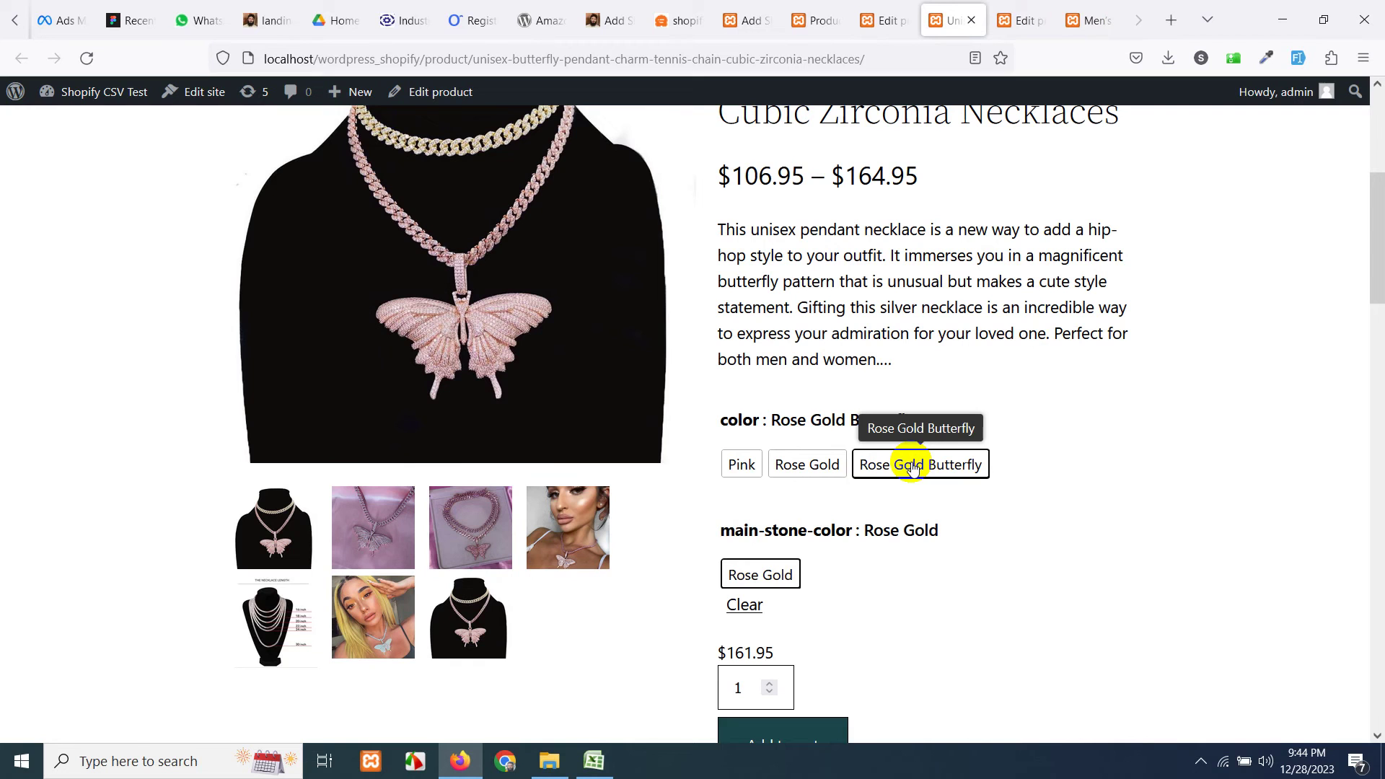
click(740, 465)
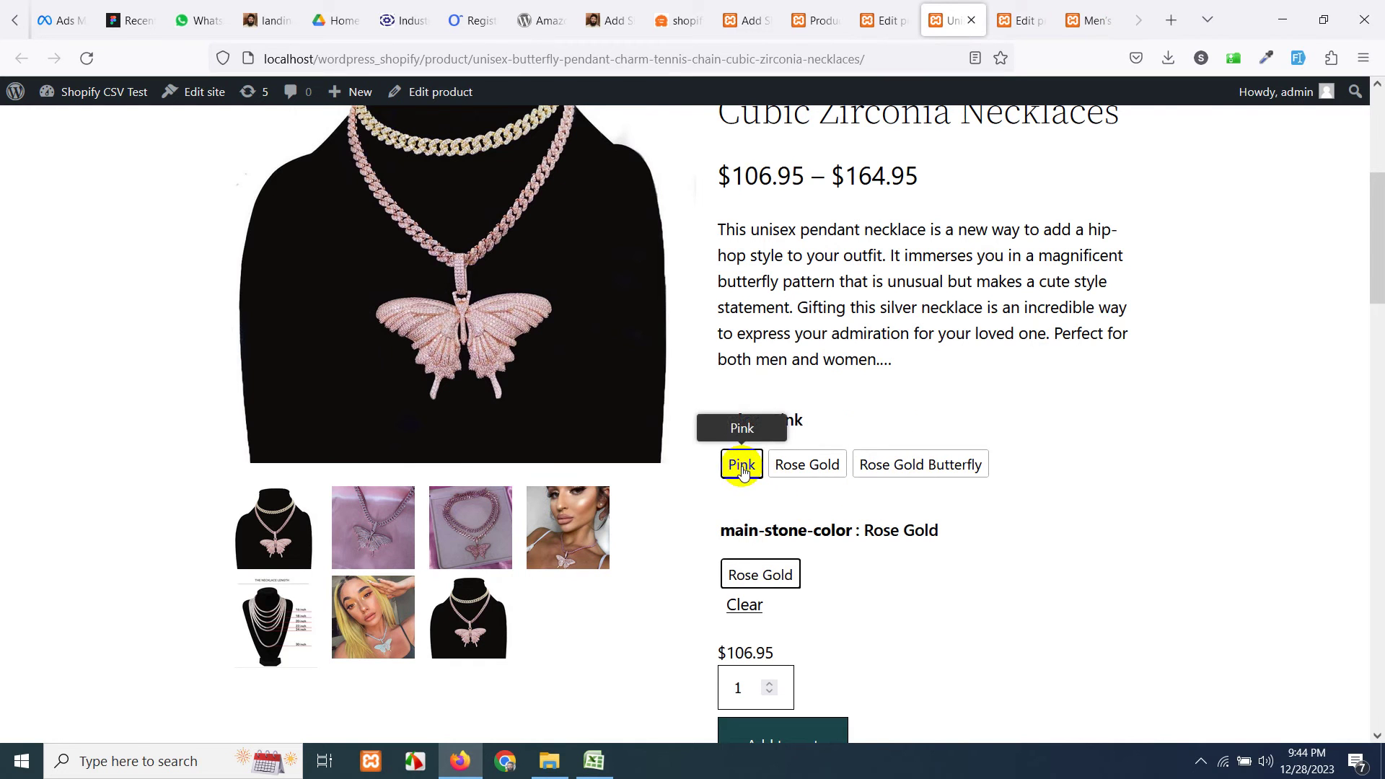
scroll(815, 586, down, 1)
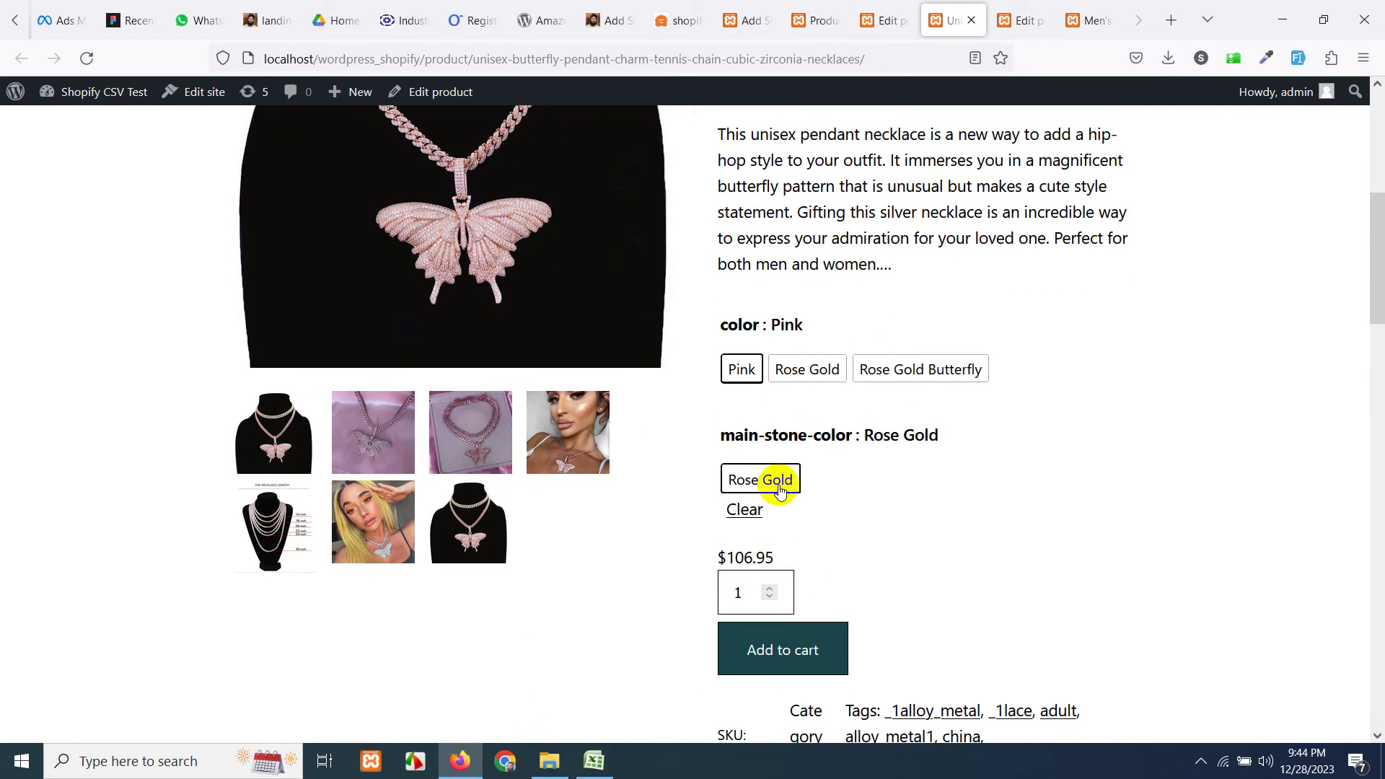
click(797, 368)
click(911, 368)
click(754, 370)
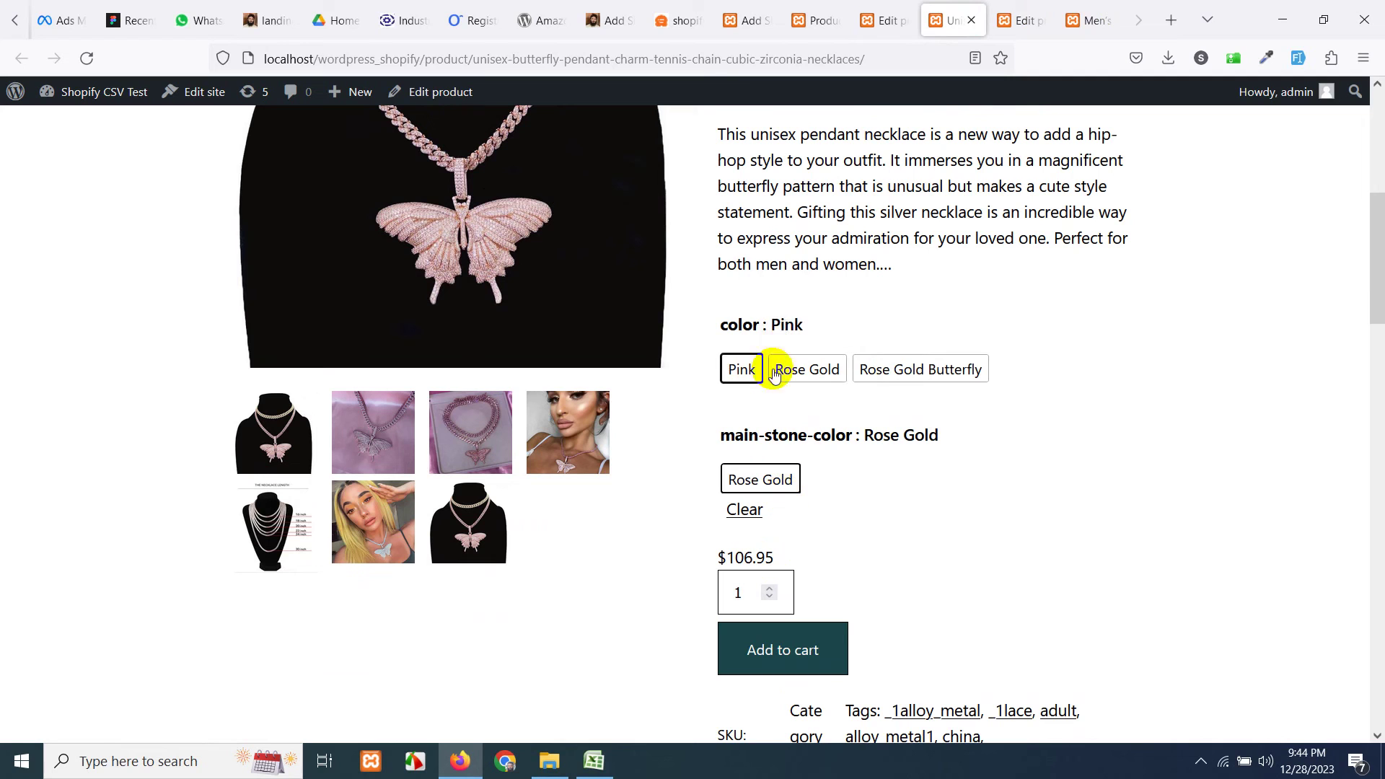
click(783, 370)
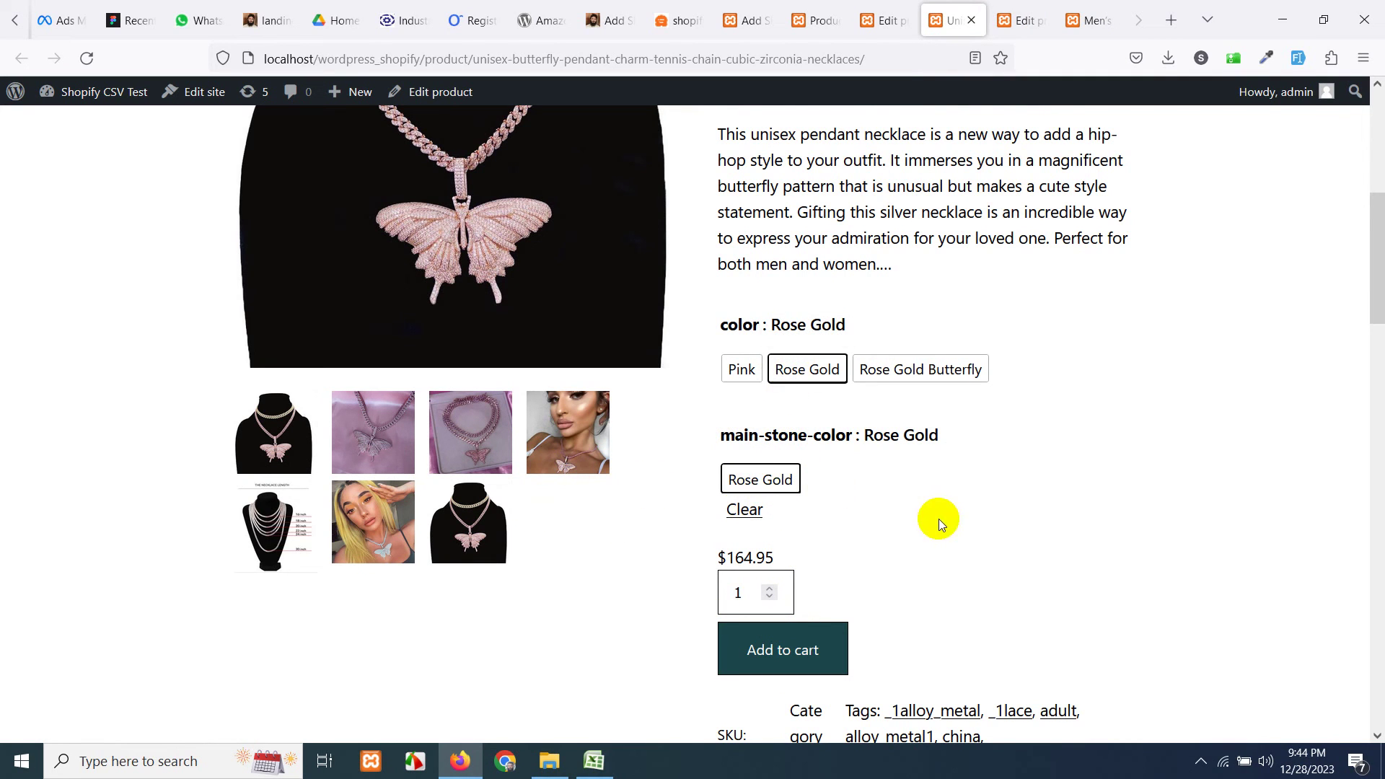
scroll(898, 481, up, 5)
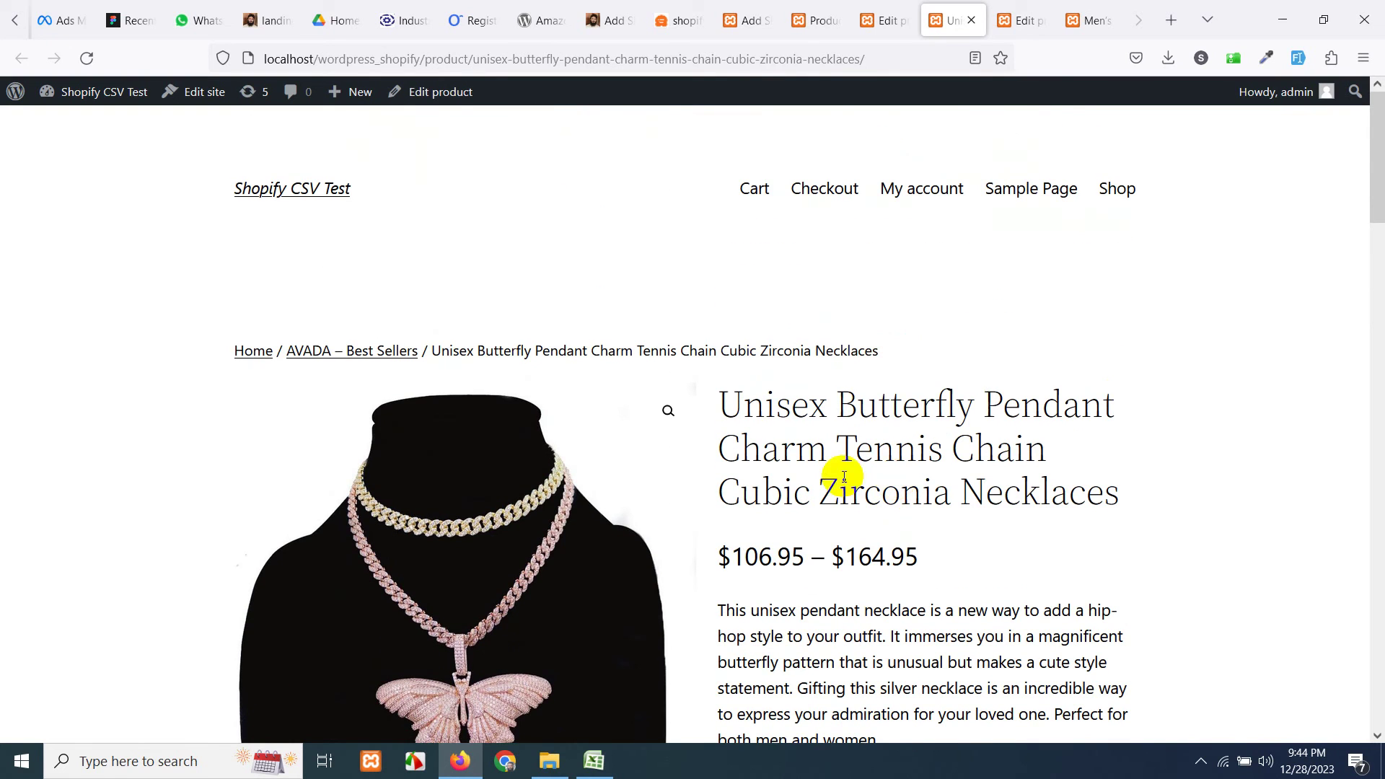
click(817, 20)
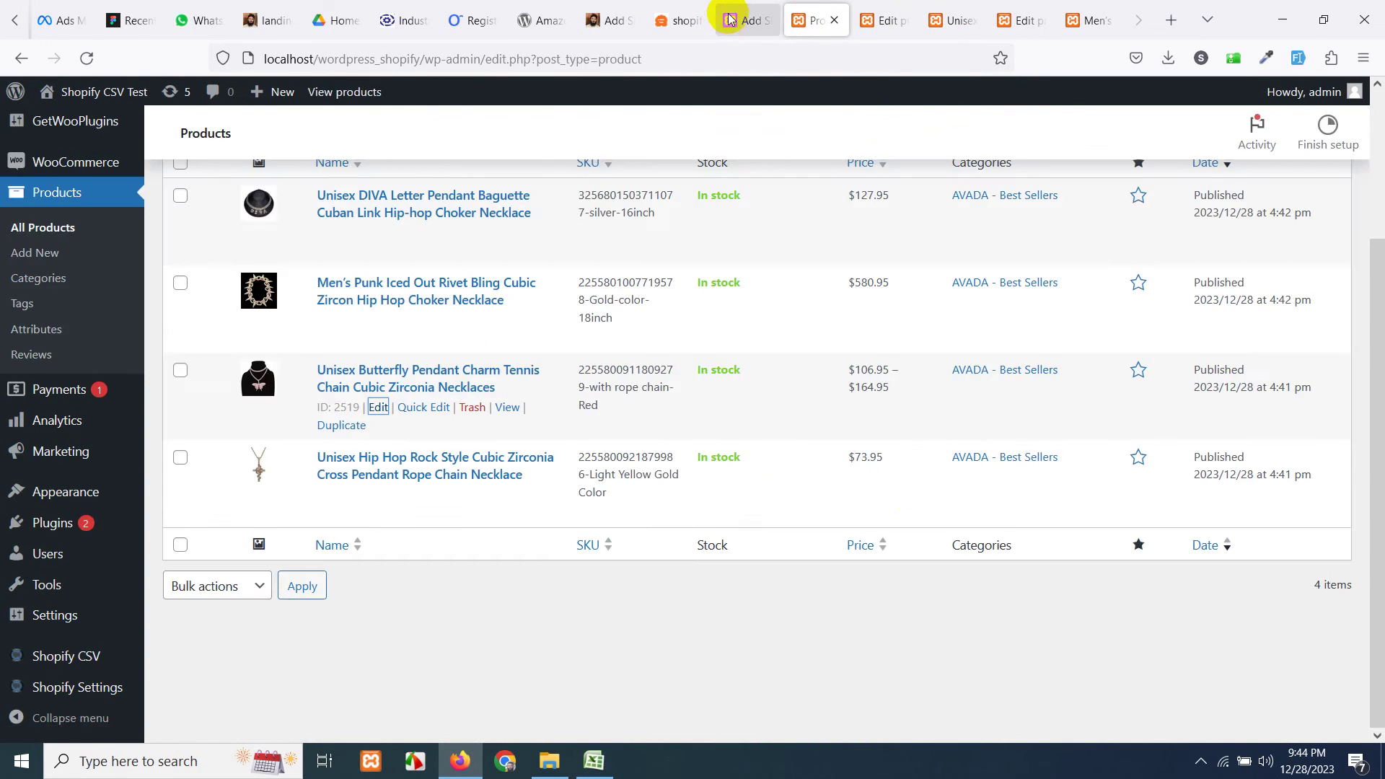
click(731, 19)
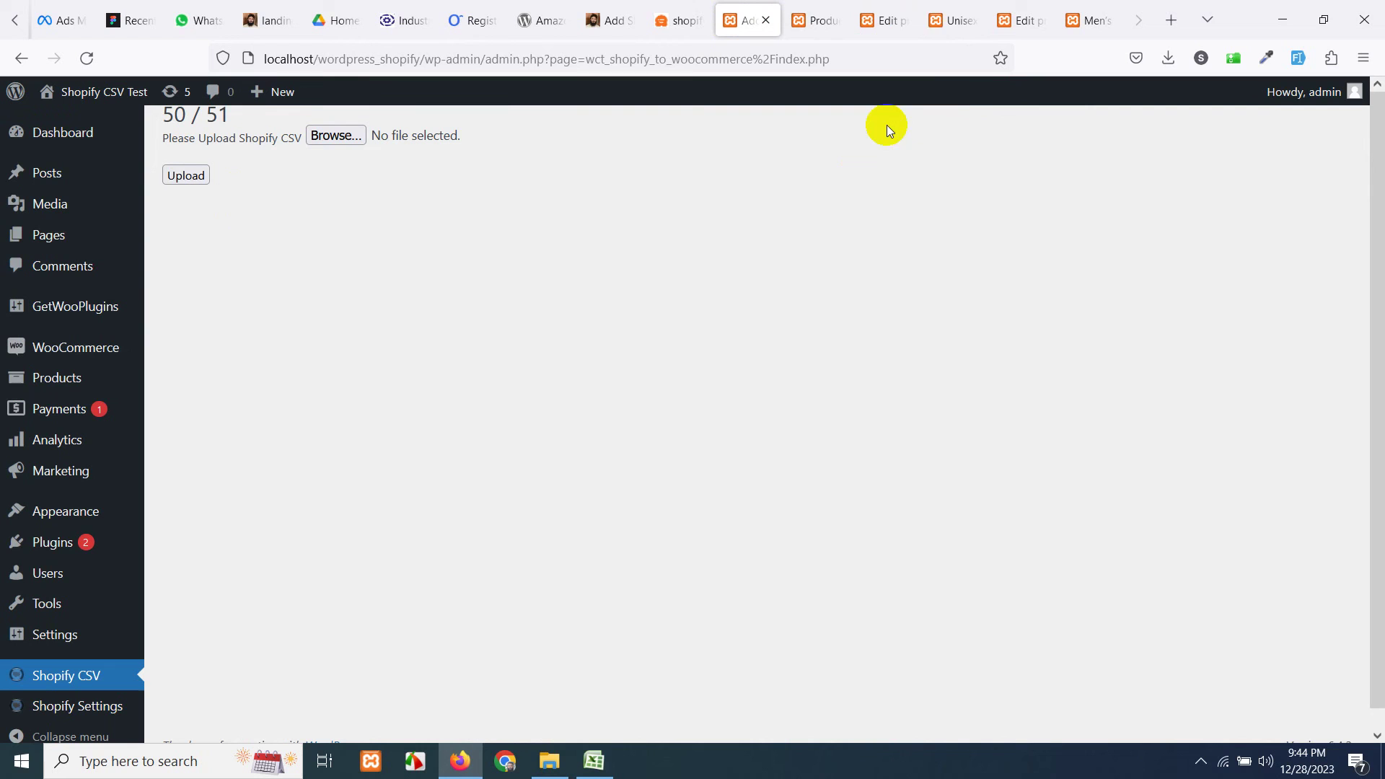
click(1003, 10)
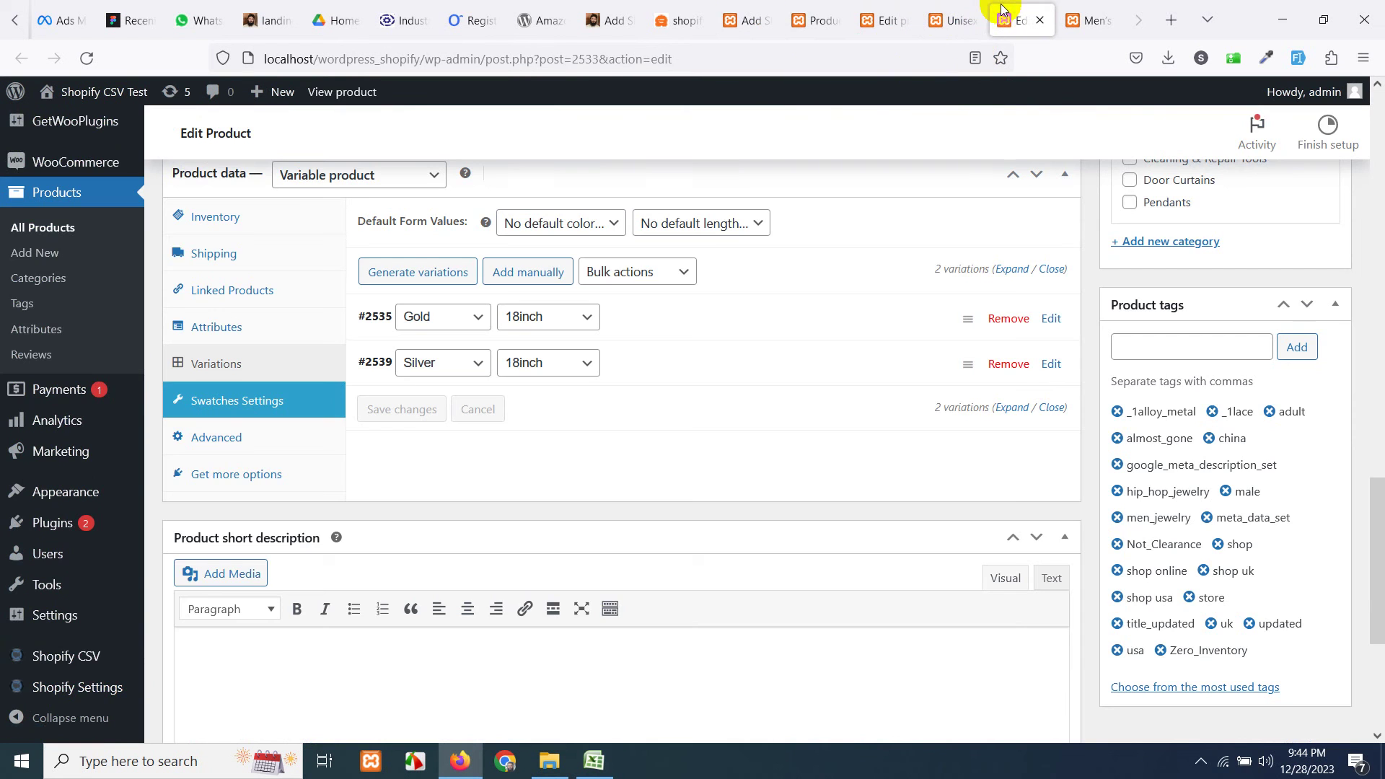
click(954, 20)
scroll(916, 307, down, 10)
scroll(846, 404, down, 4)
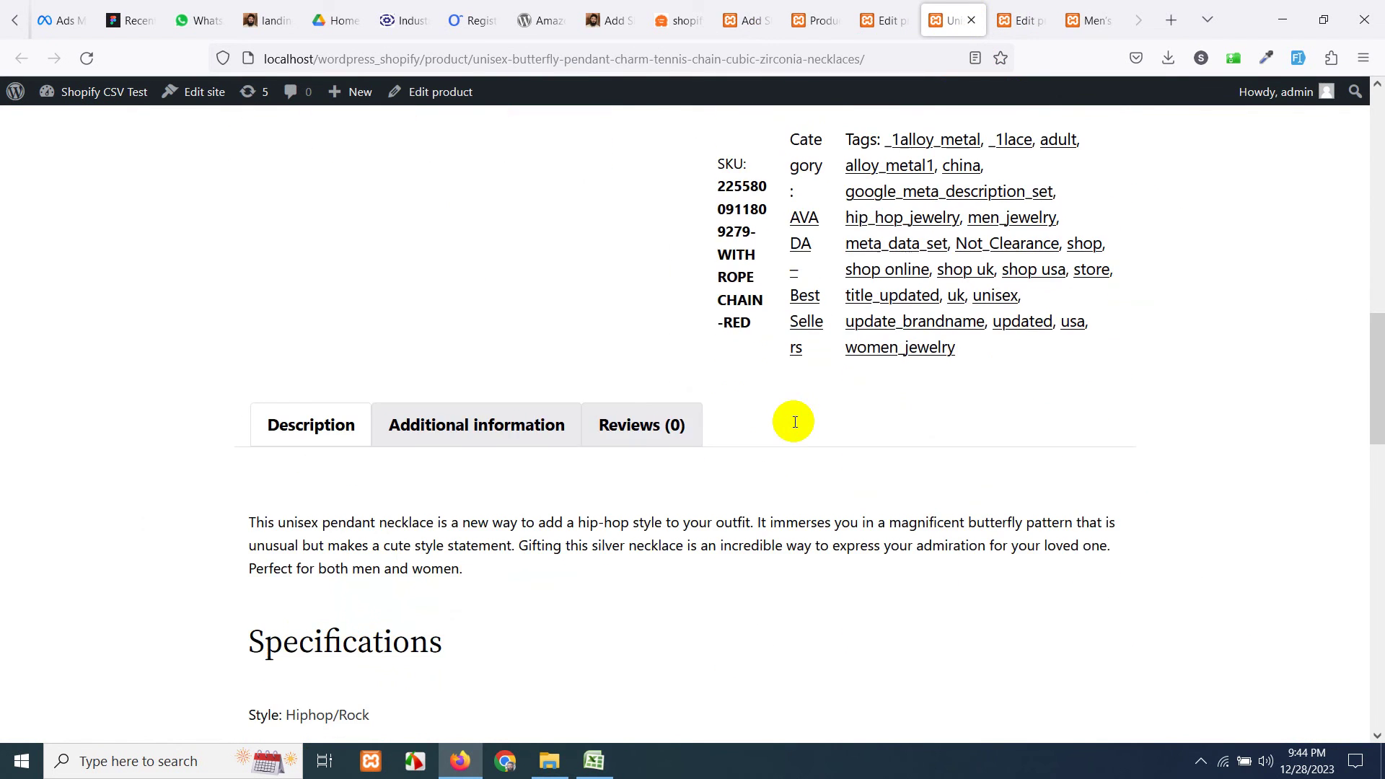
scroll(792, 426, up, 3)
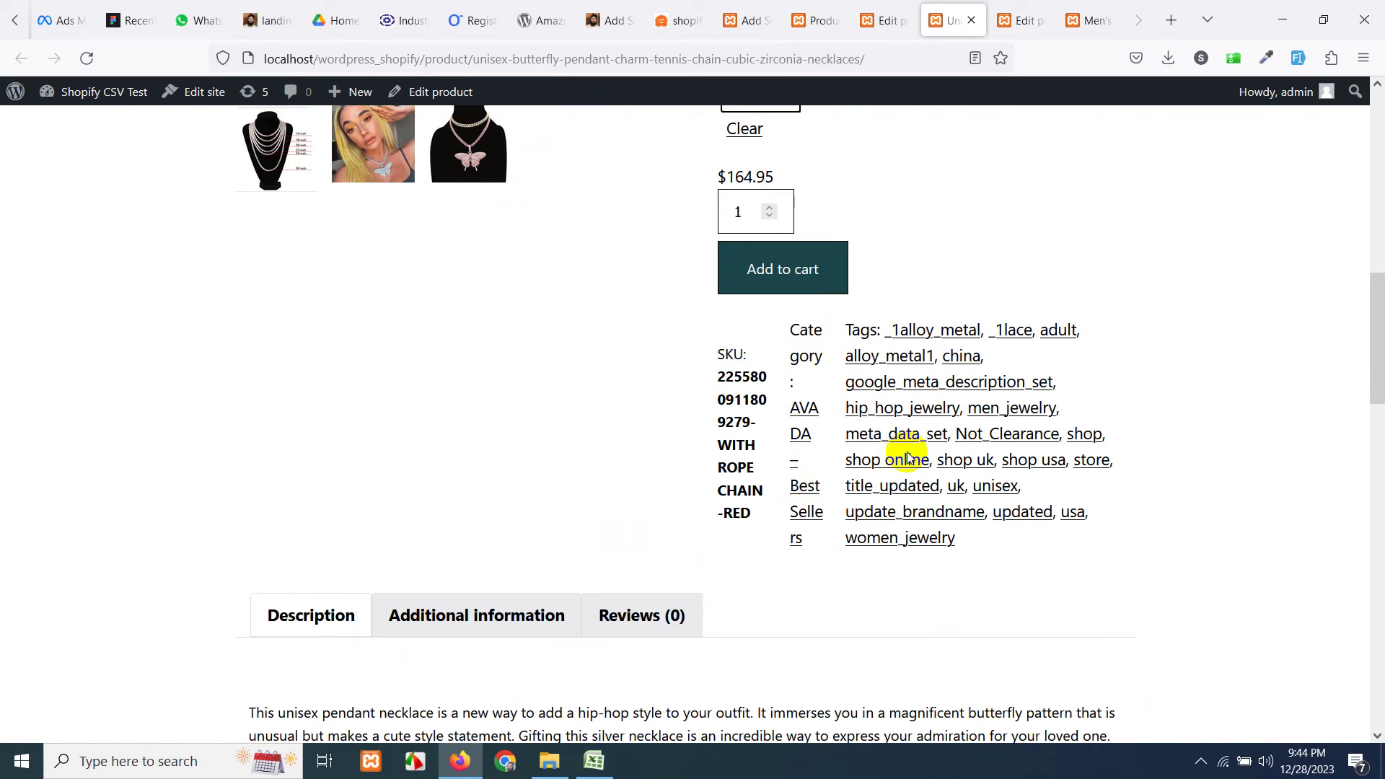
scroll(854, 422, up, 8)
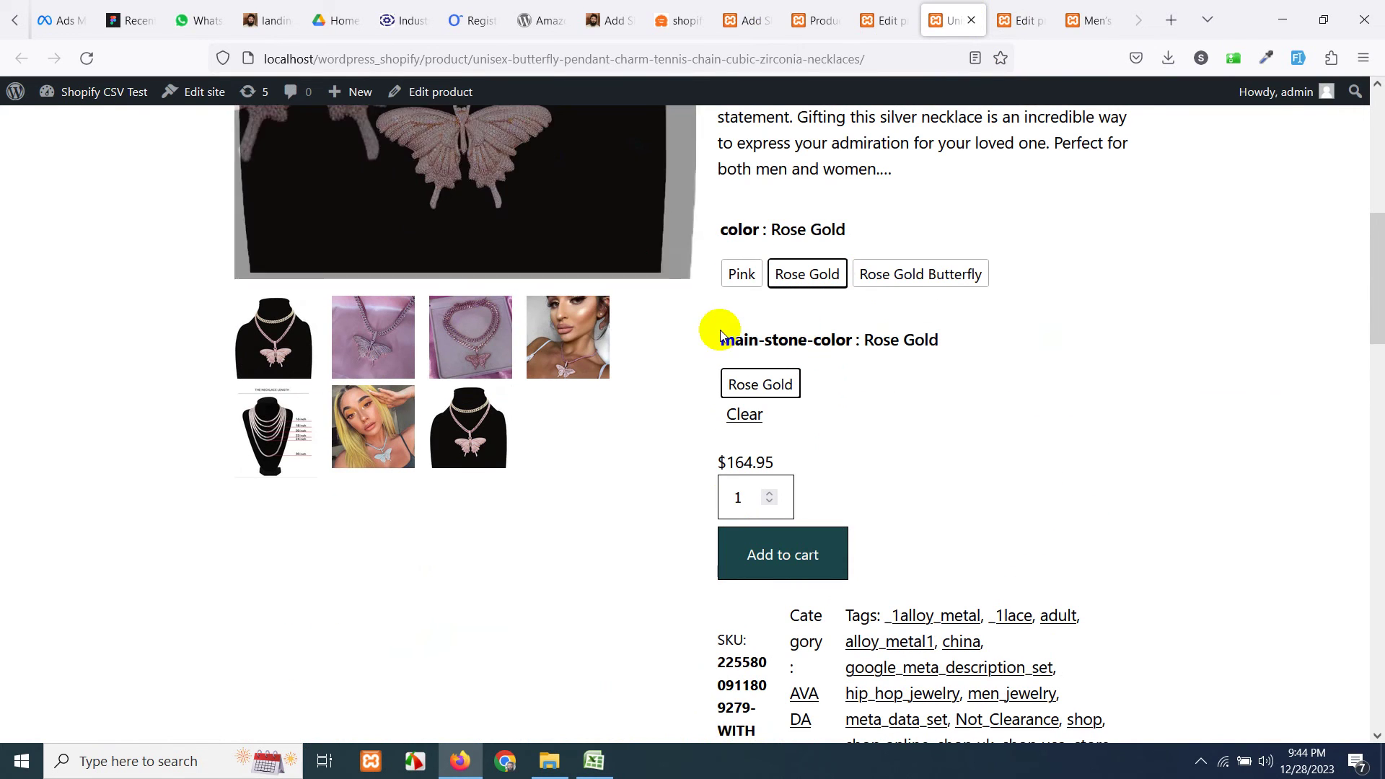
scroll(798, 262, up, 1)
scroll(851, 306, down, 8)
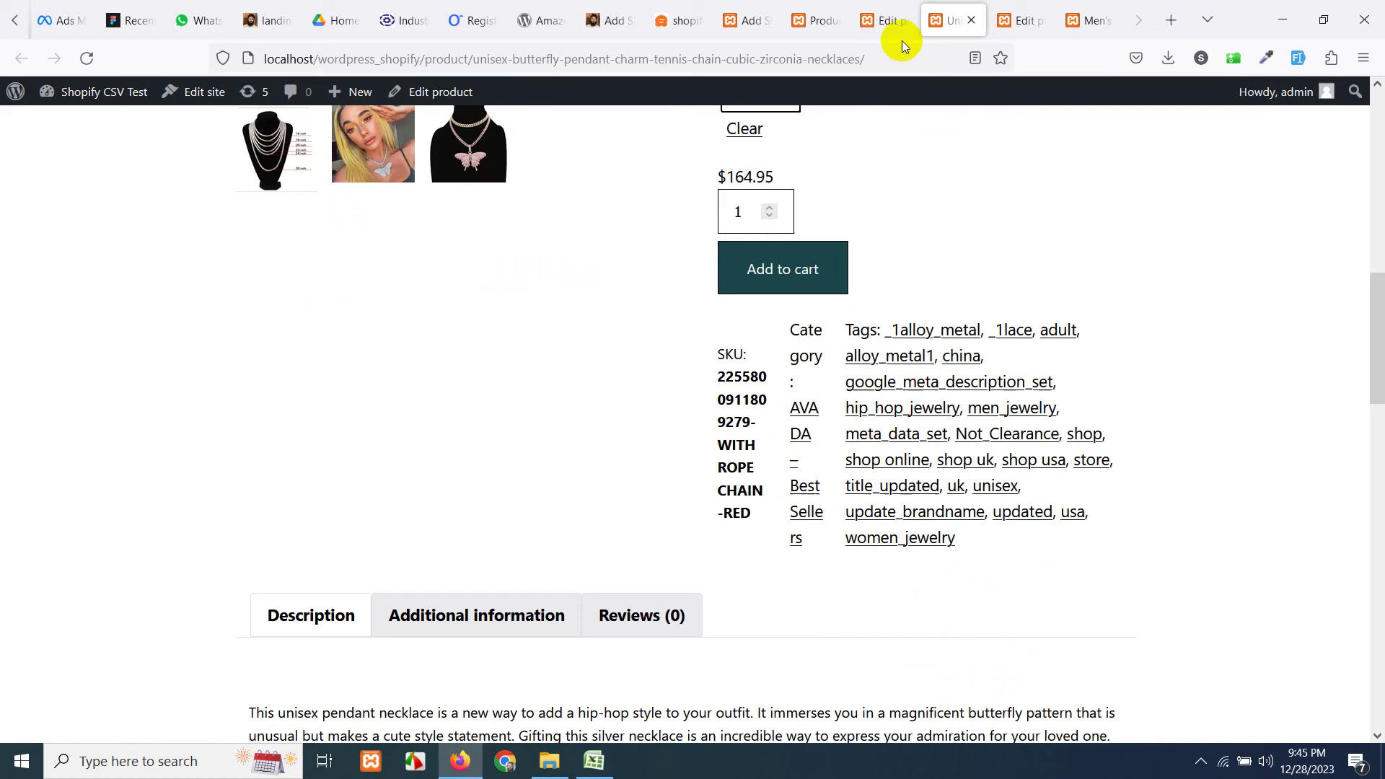
Review the butterfly necklace's edit page: description, colour attributes, gallery, AVADA – Best Sellers category and tags.
click(886, 21)
scroll(1051, 433, down, 10)
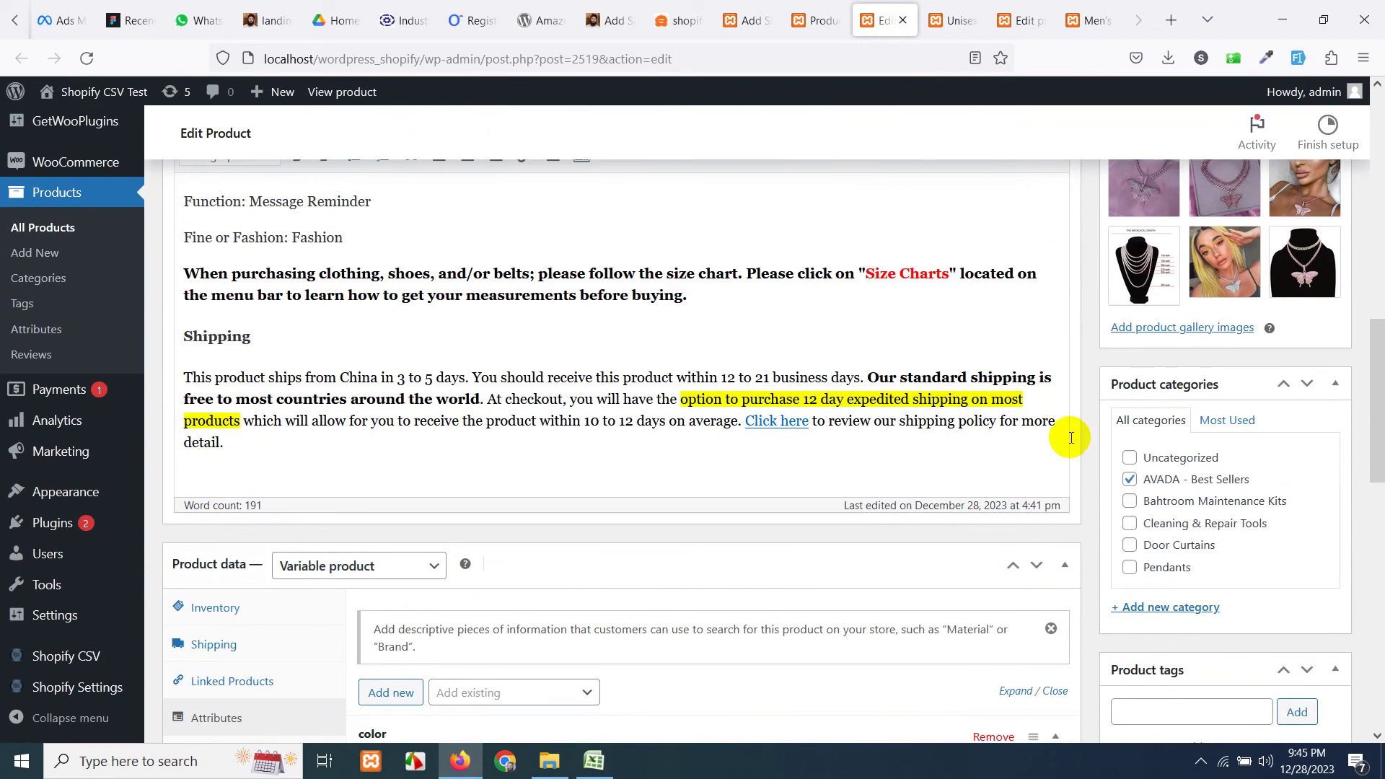
scroll(1126, 476, down, 4)
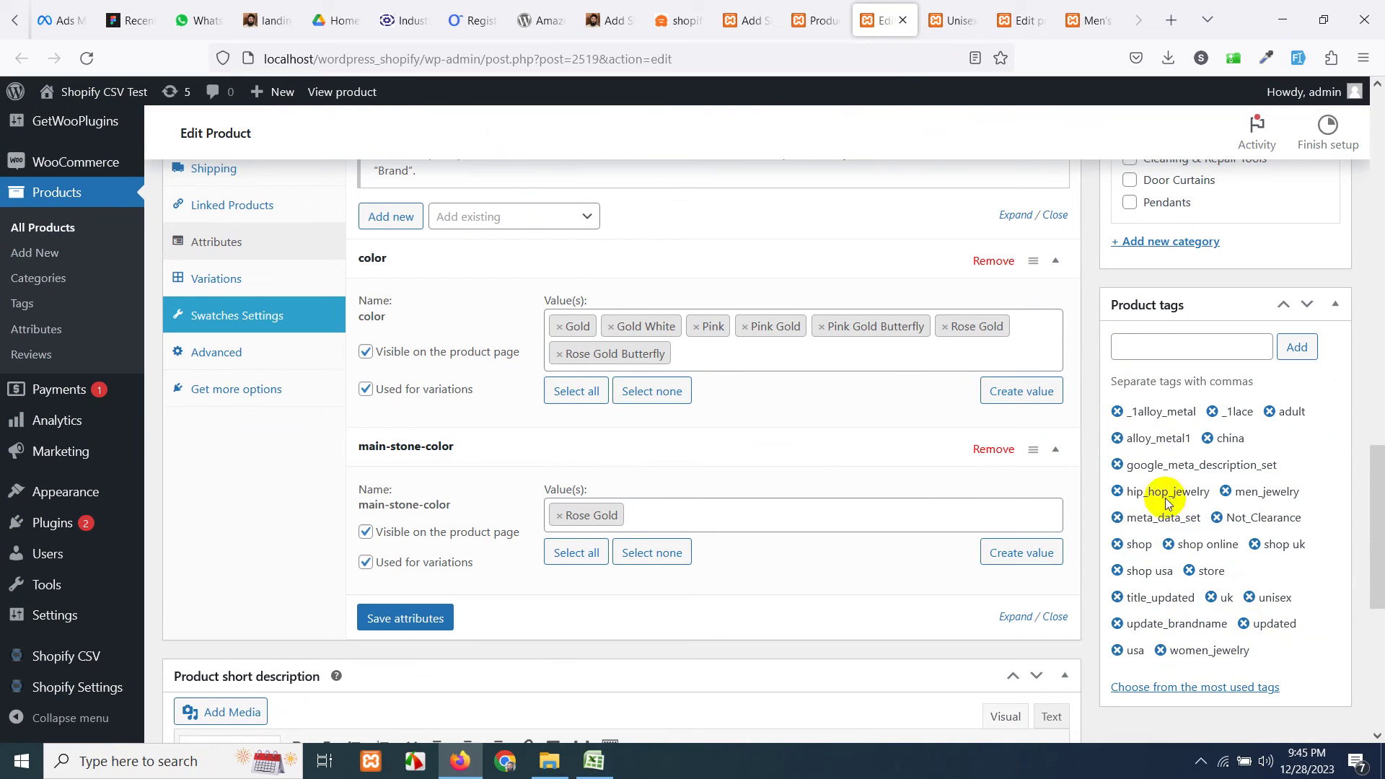
scroll(1197, 505, up, 3)
scroll(1212, 498, down, 6)
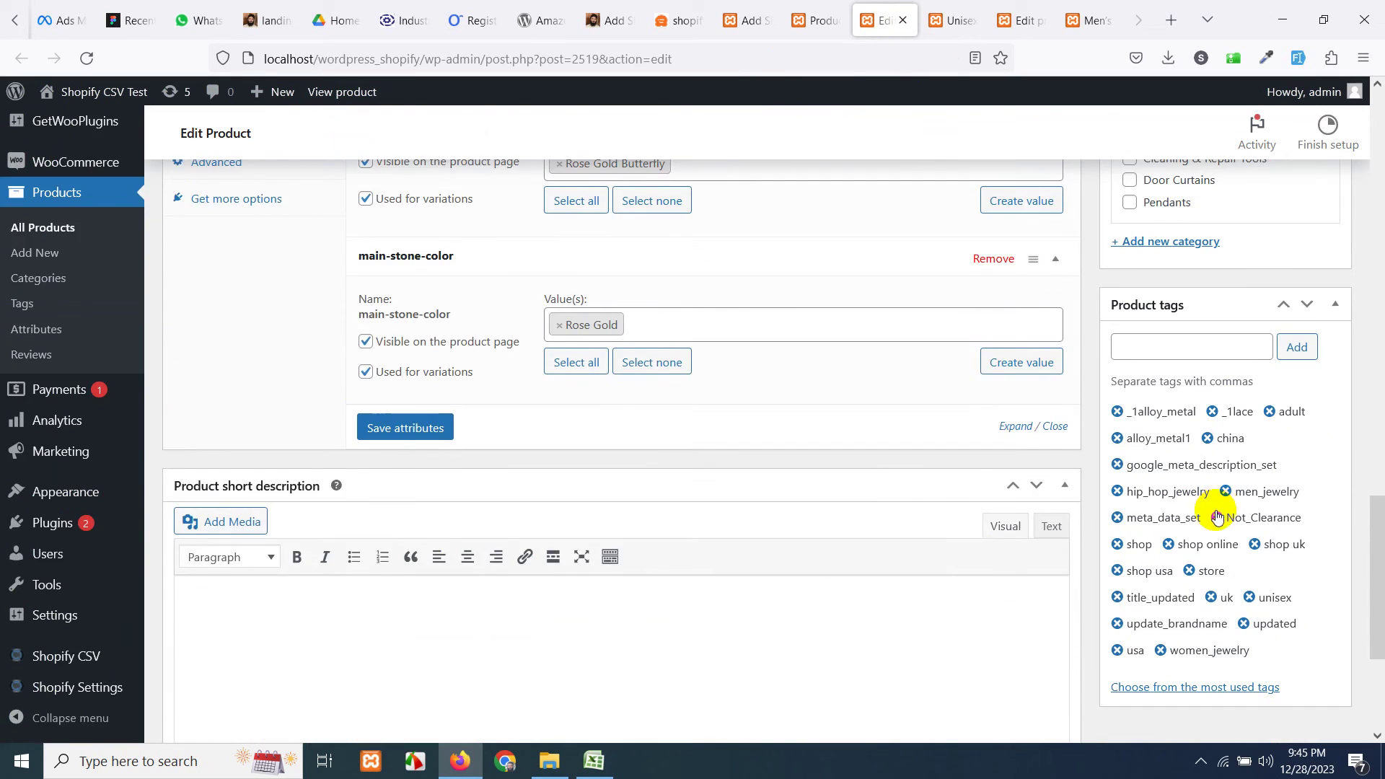
scroll(1213, 512, up, 7)
scroll(1213, 514, up, 15)
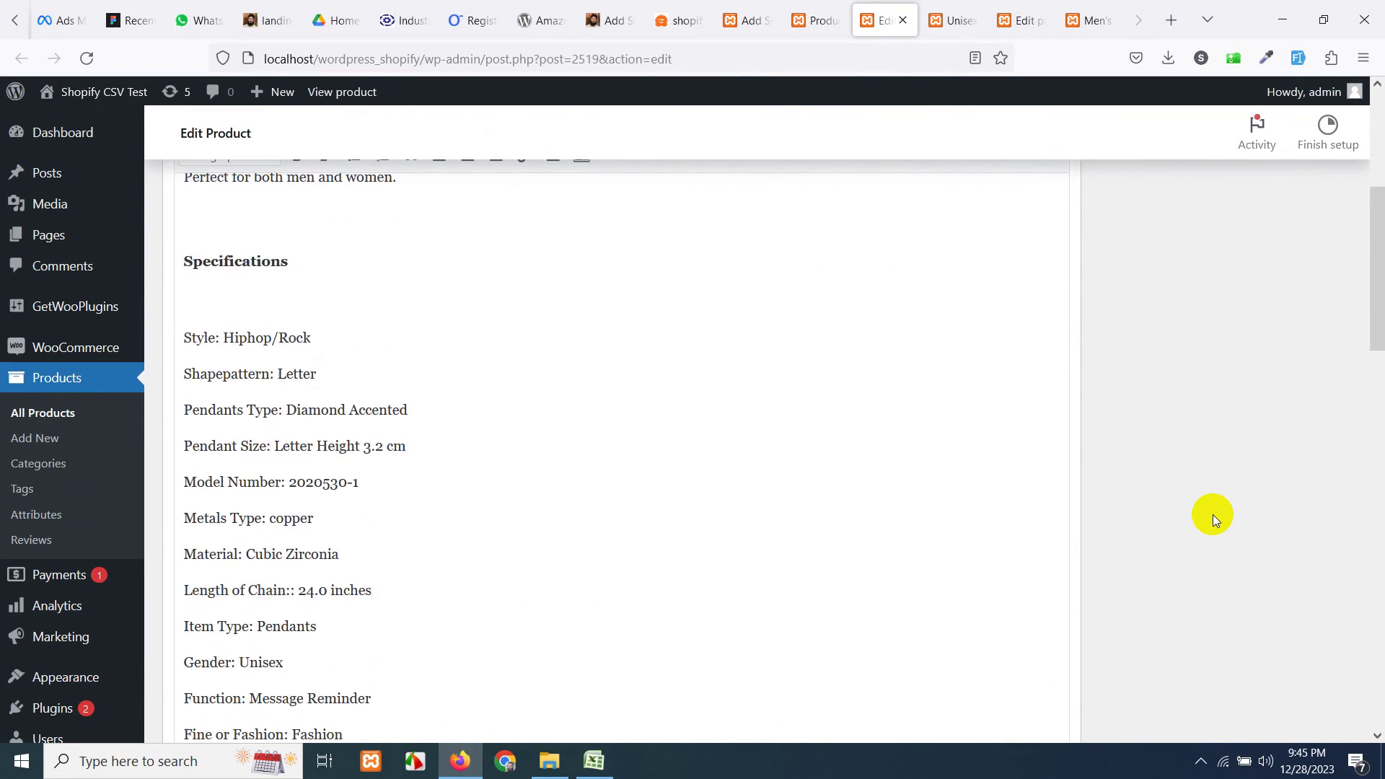
scroll(1205, 520, down, 4)
scroll(1200, 526, down, 2)
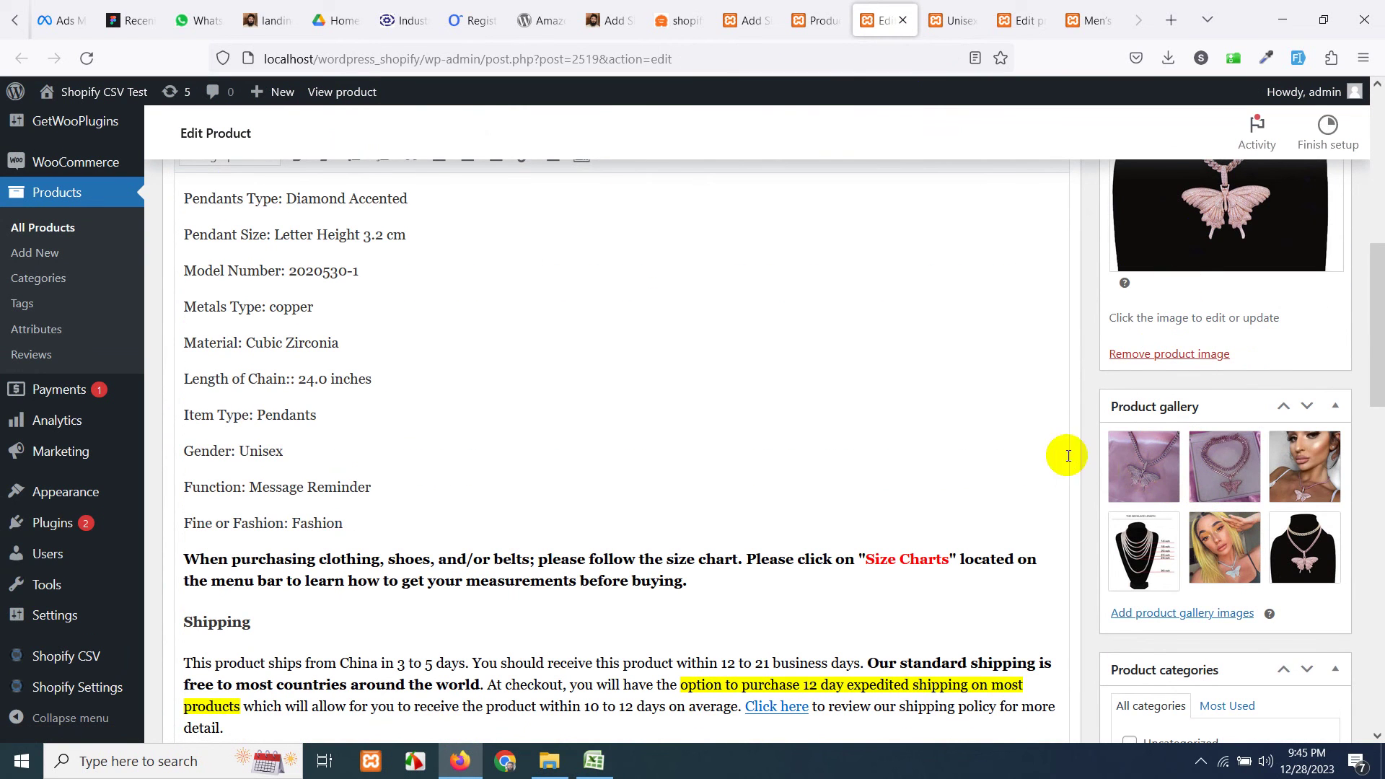
scroll(1085, 533, down, 7)
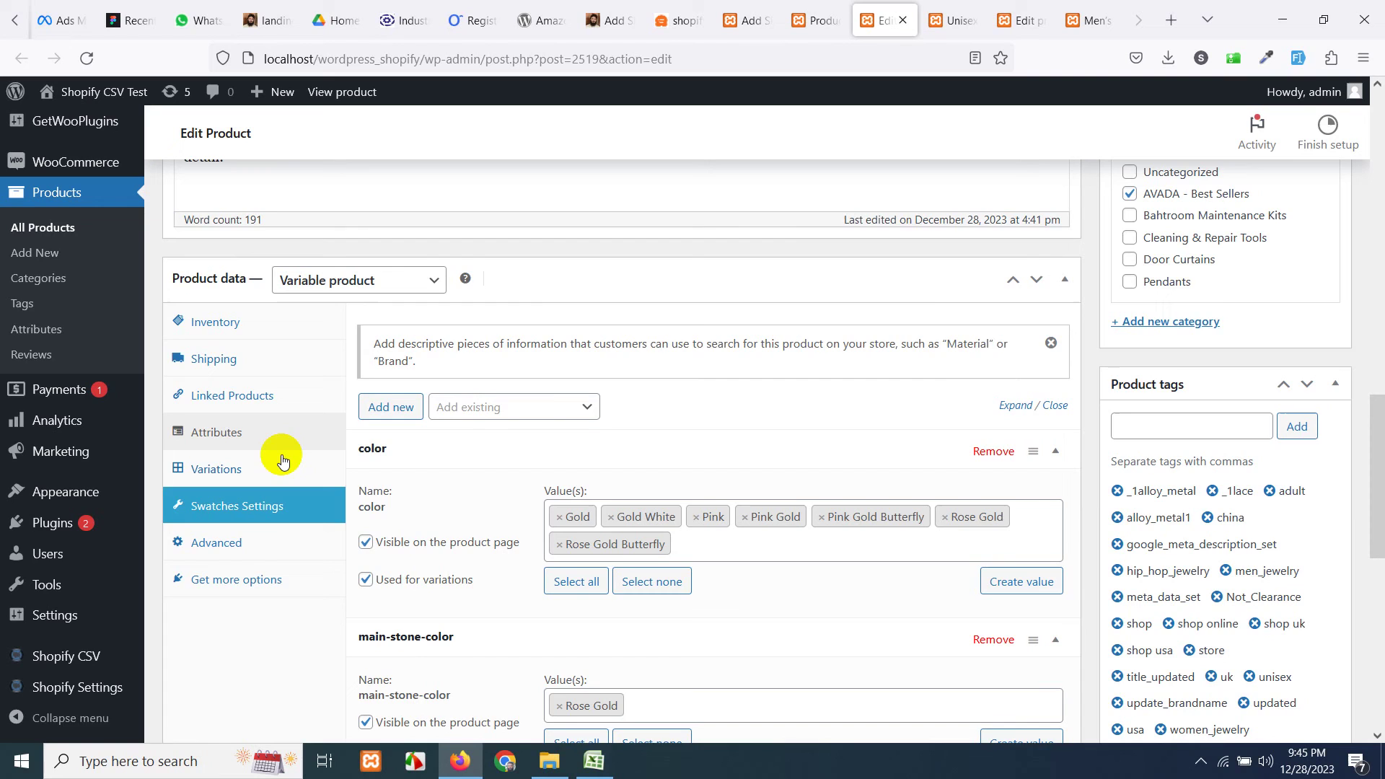
scroll(919, 388, up, 9)
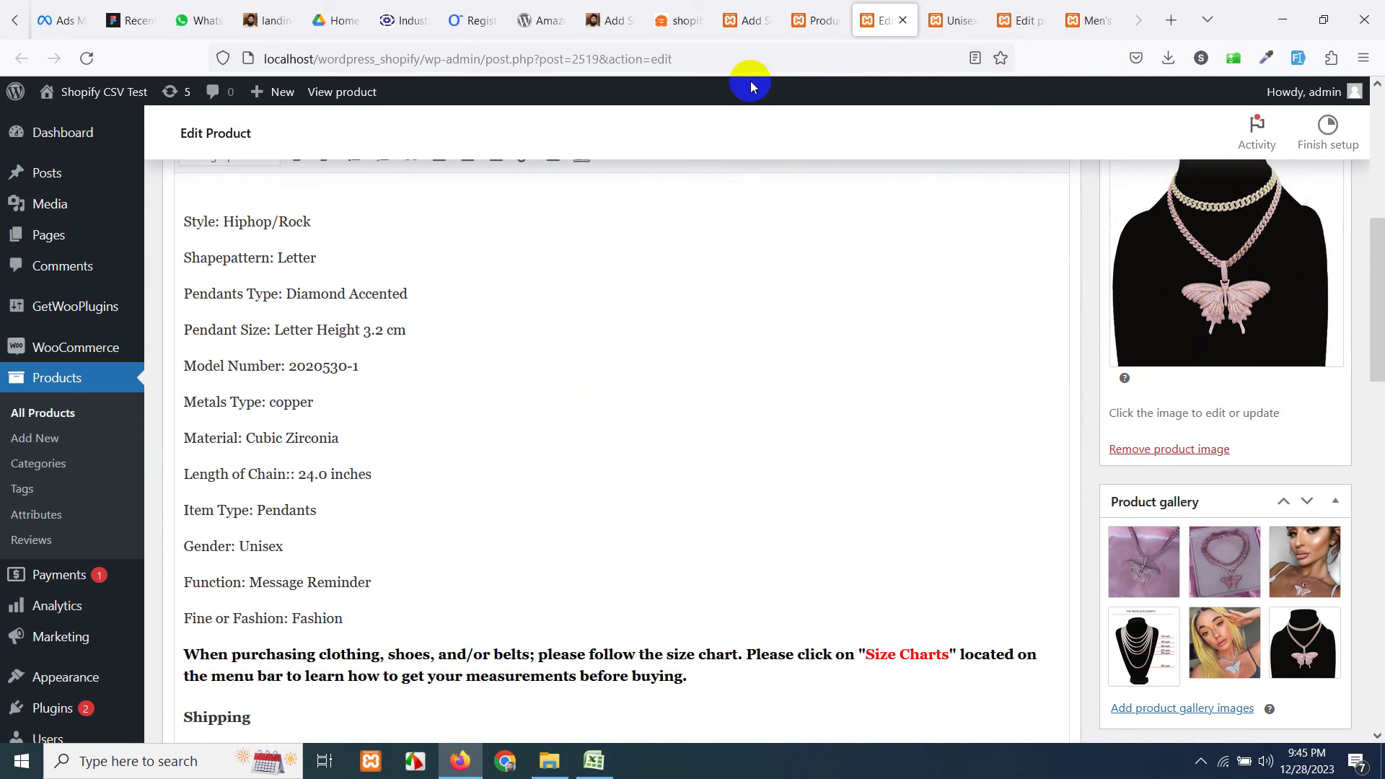
scroll(72, 577, down, 6)
click(69, 658)
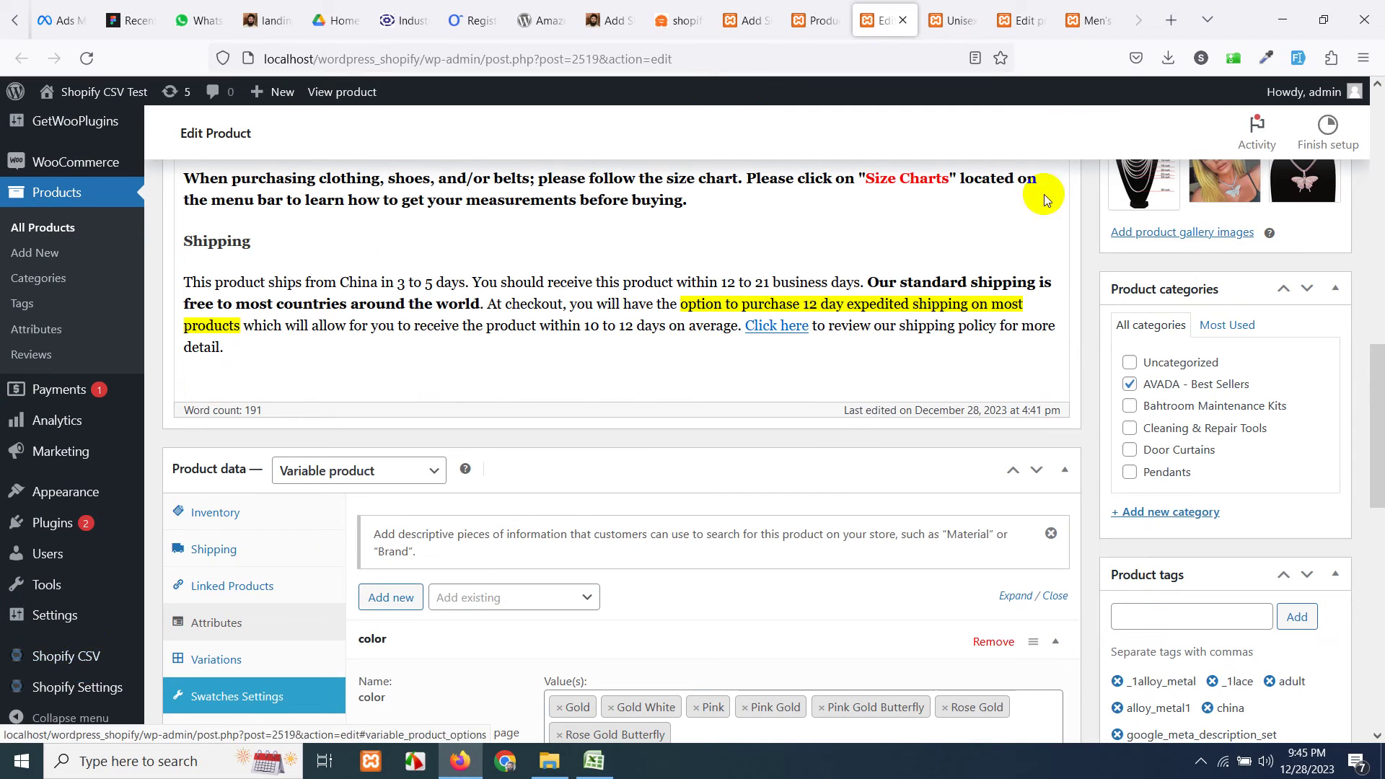
Open importwoocommerce.com in a new browser tab.
click(1171, 19)
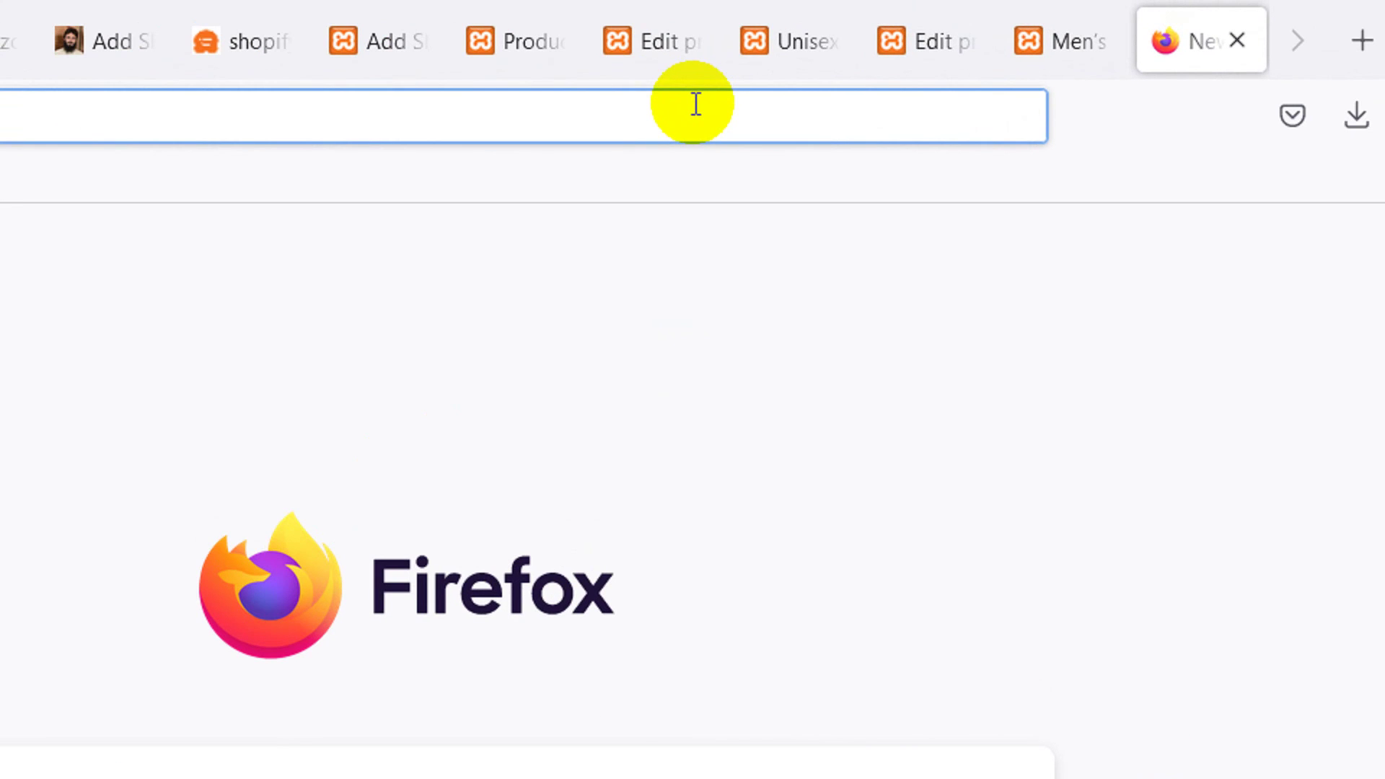
click(309, 59)
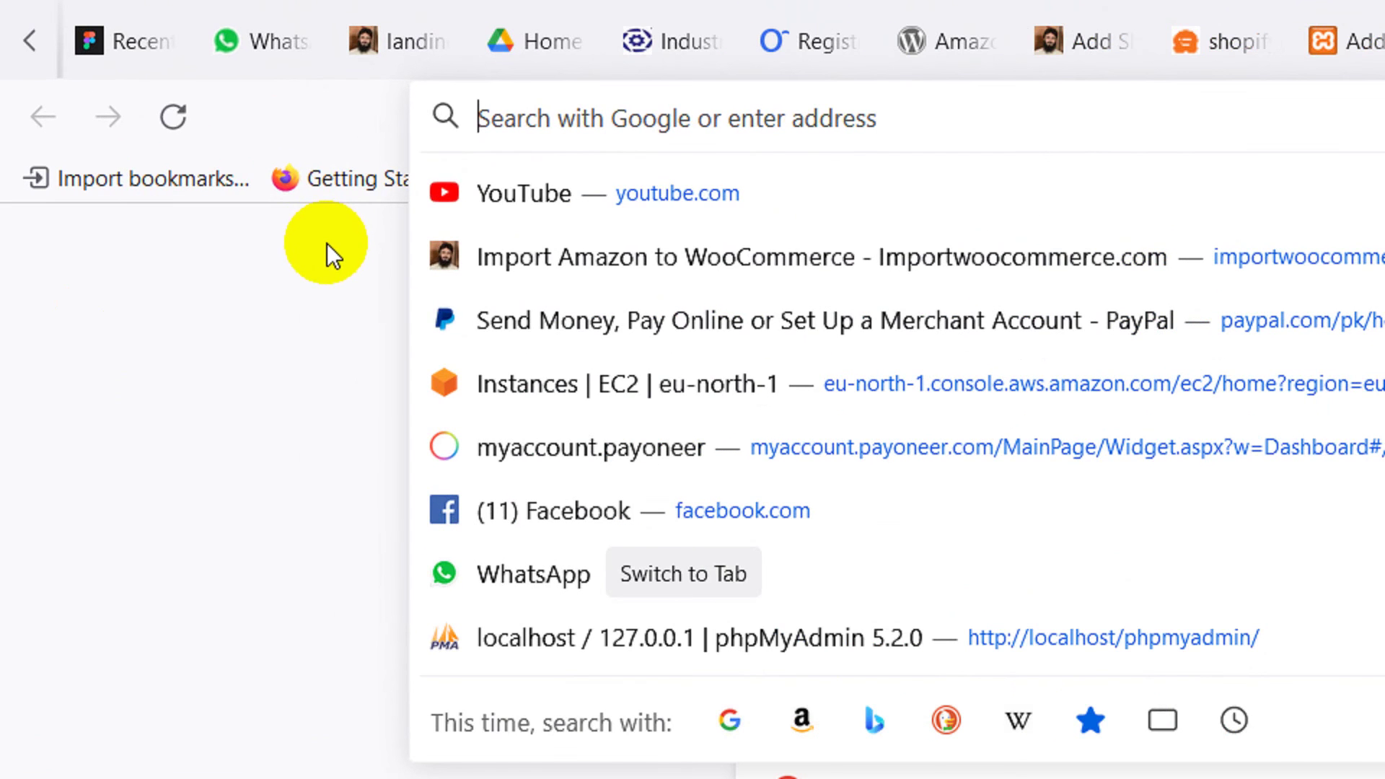
text(importwo)
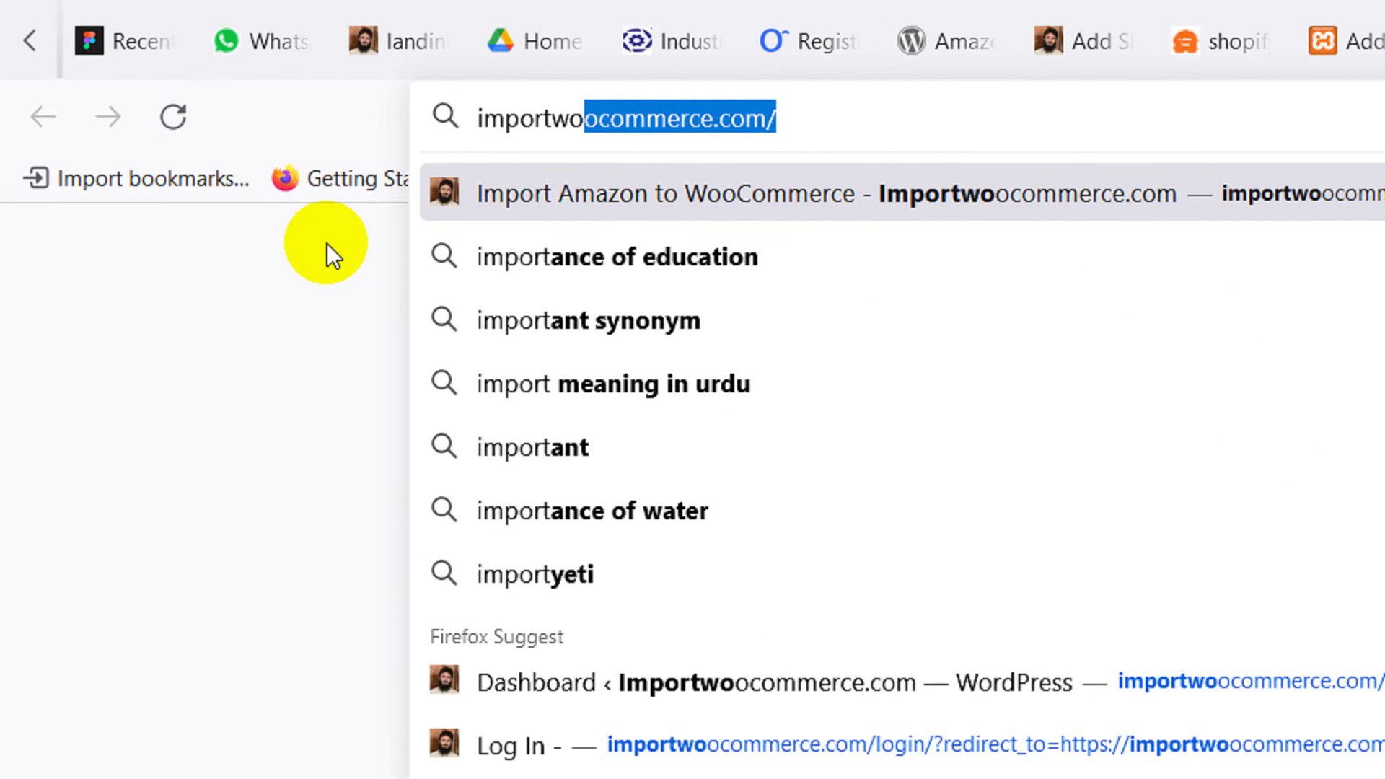
text(ocommerce.com)
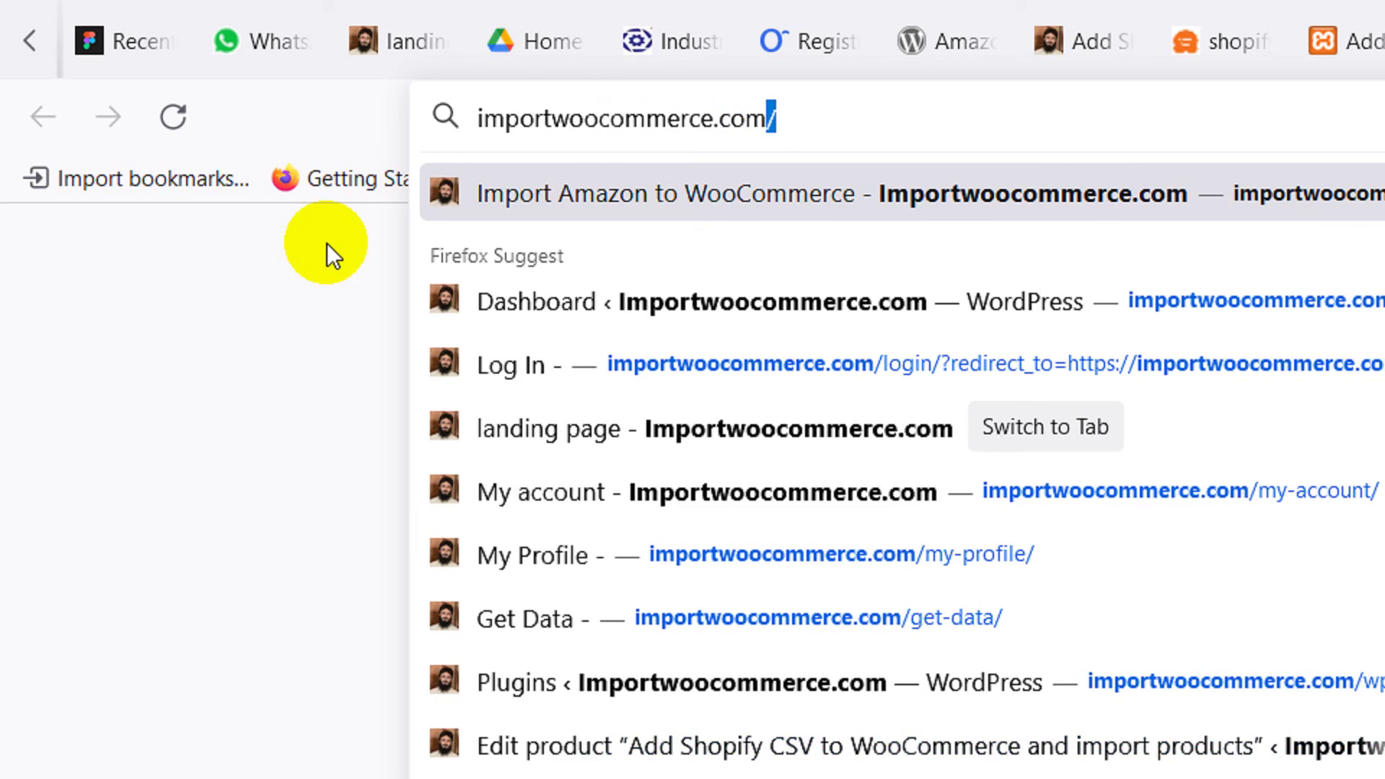
key(Return)
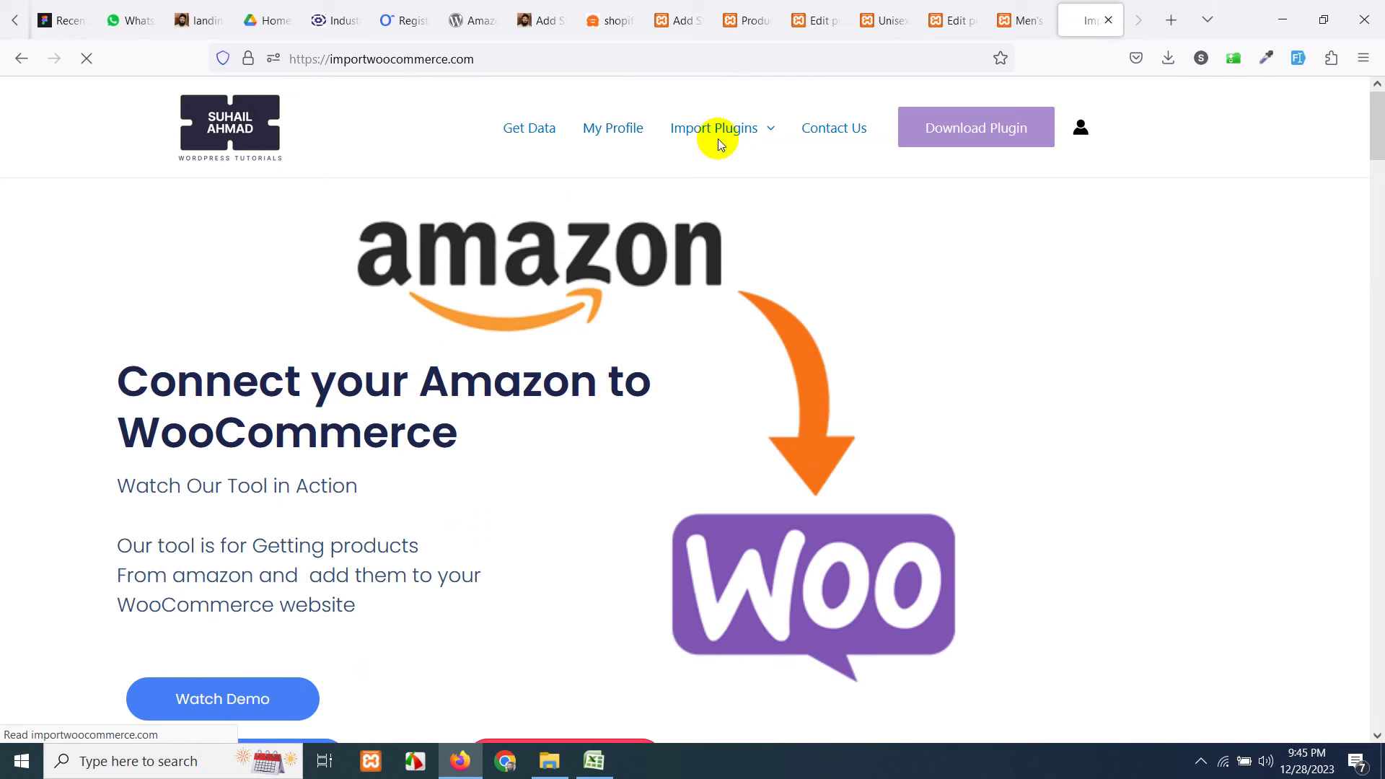
Add the $15 'Add Shopify CSV to WooCommerce and import products' plugin to the cart.
mouse_move(694, 144)
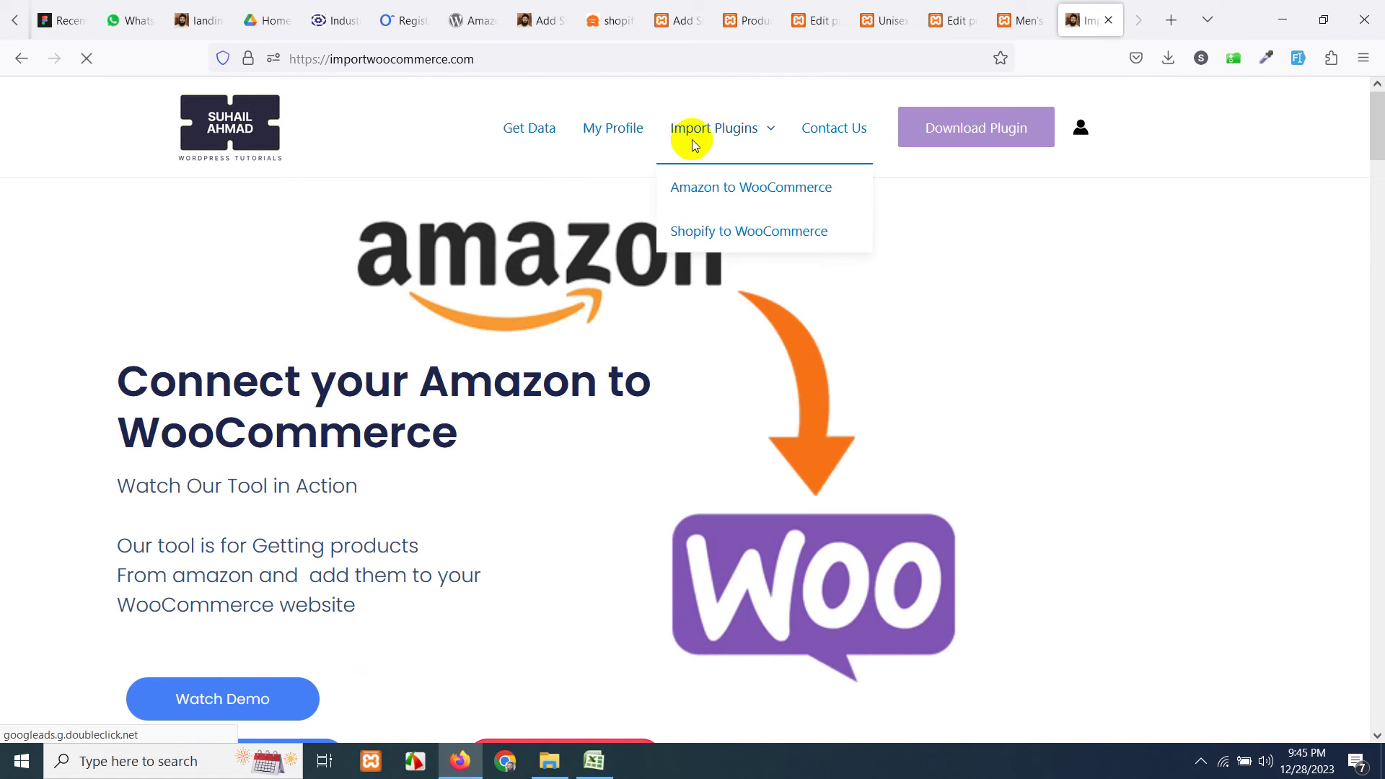
click(741, 232)
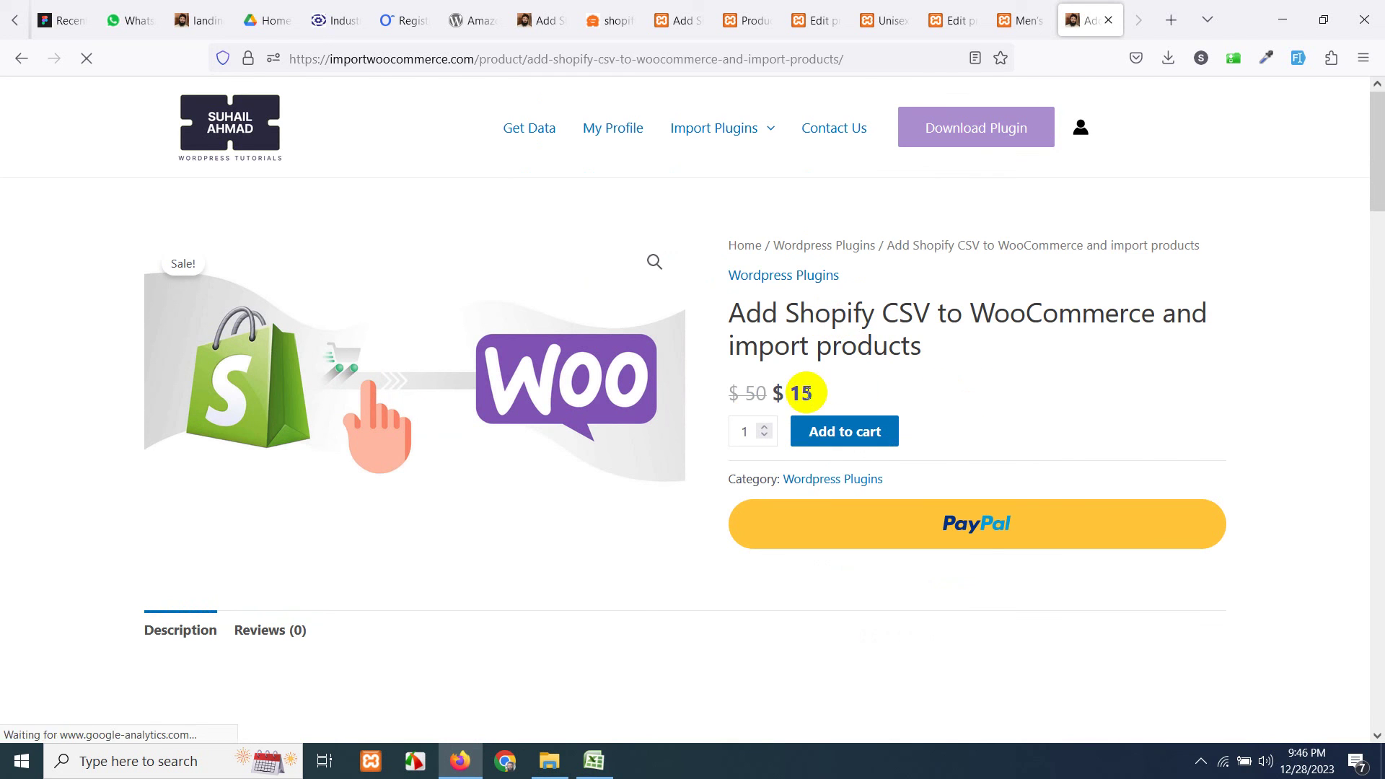
drag(816, 391, 792, 394)
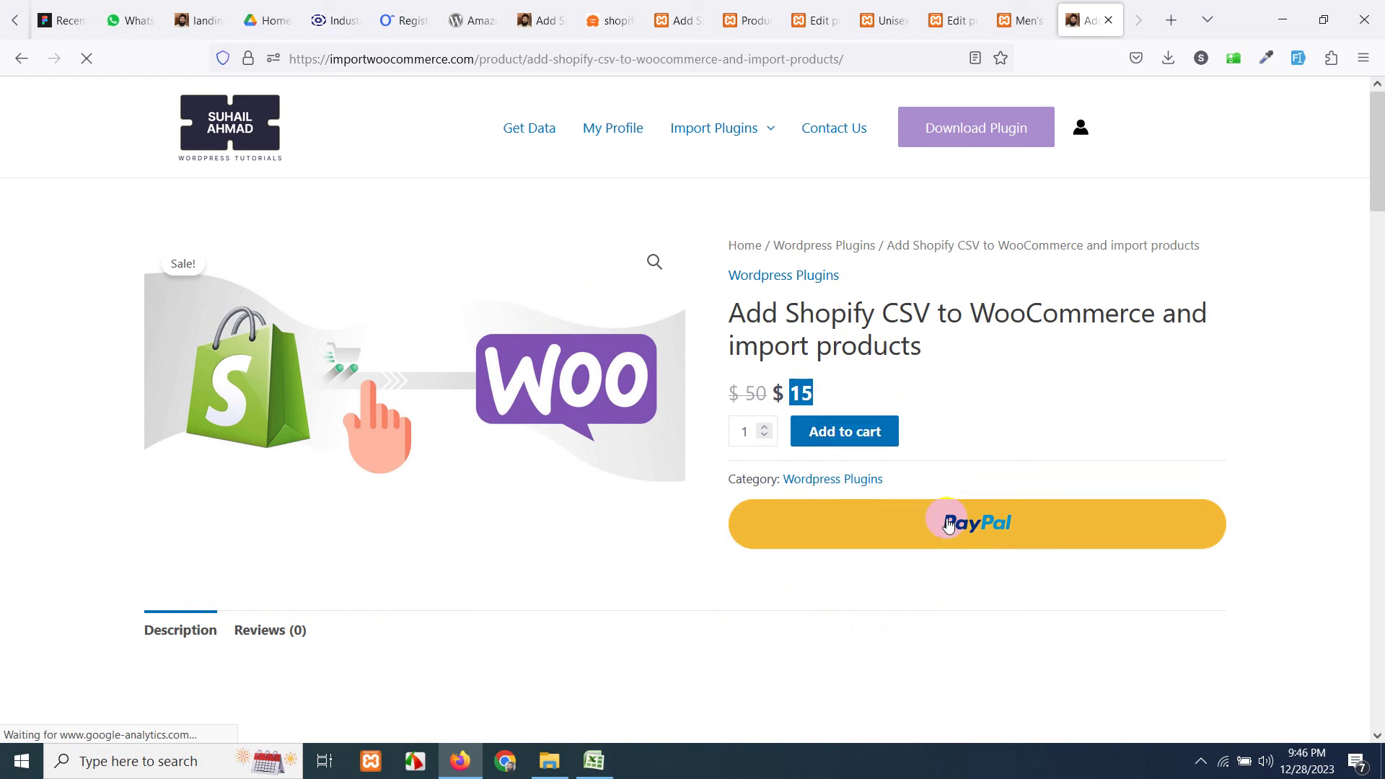
click(977, 525)
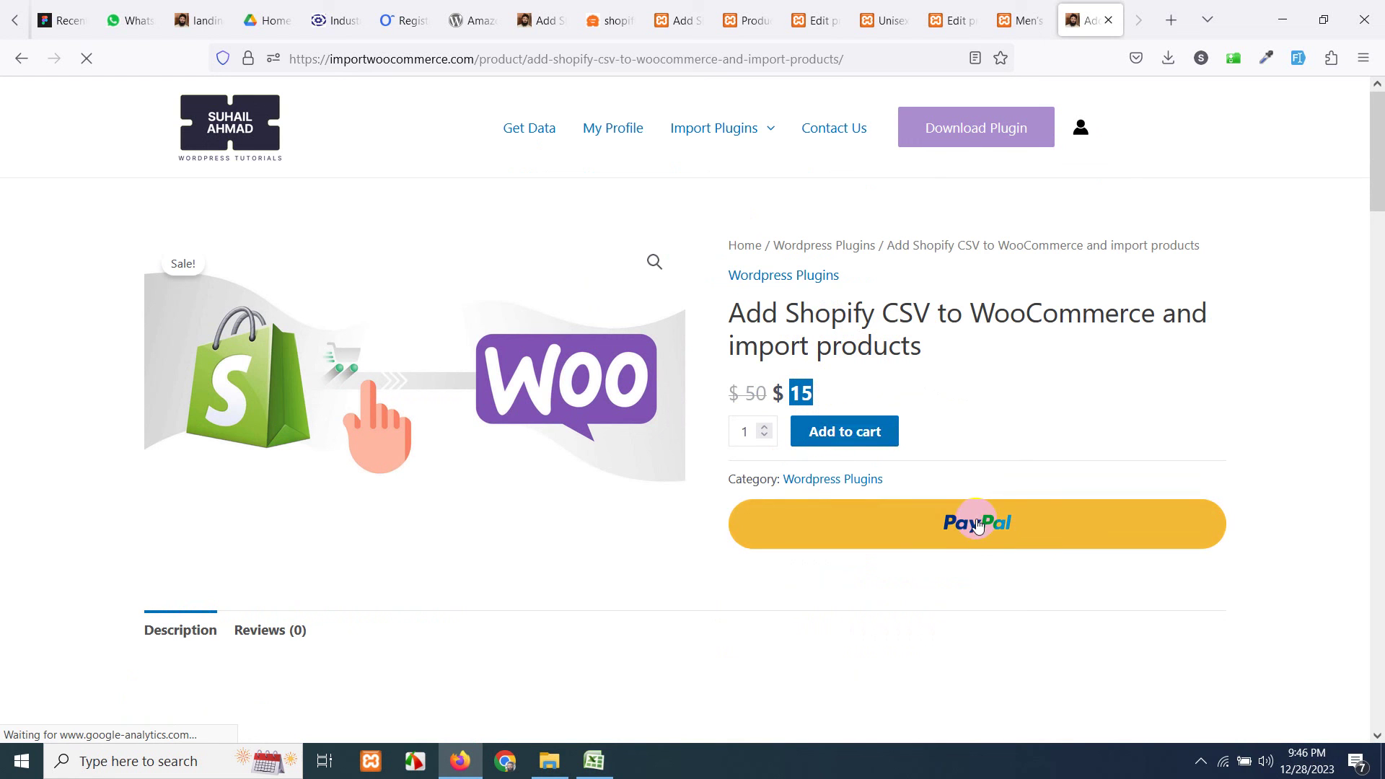
click(855, 440)
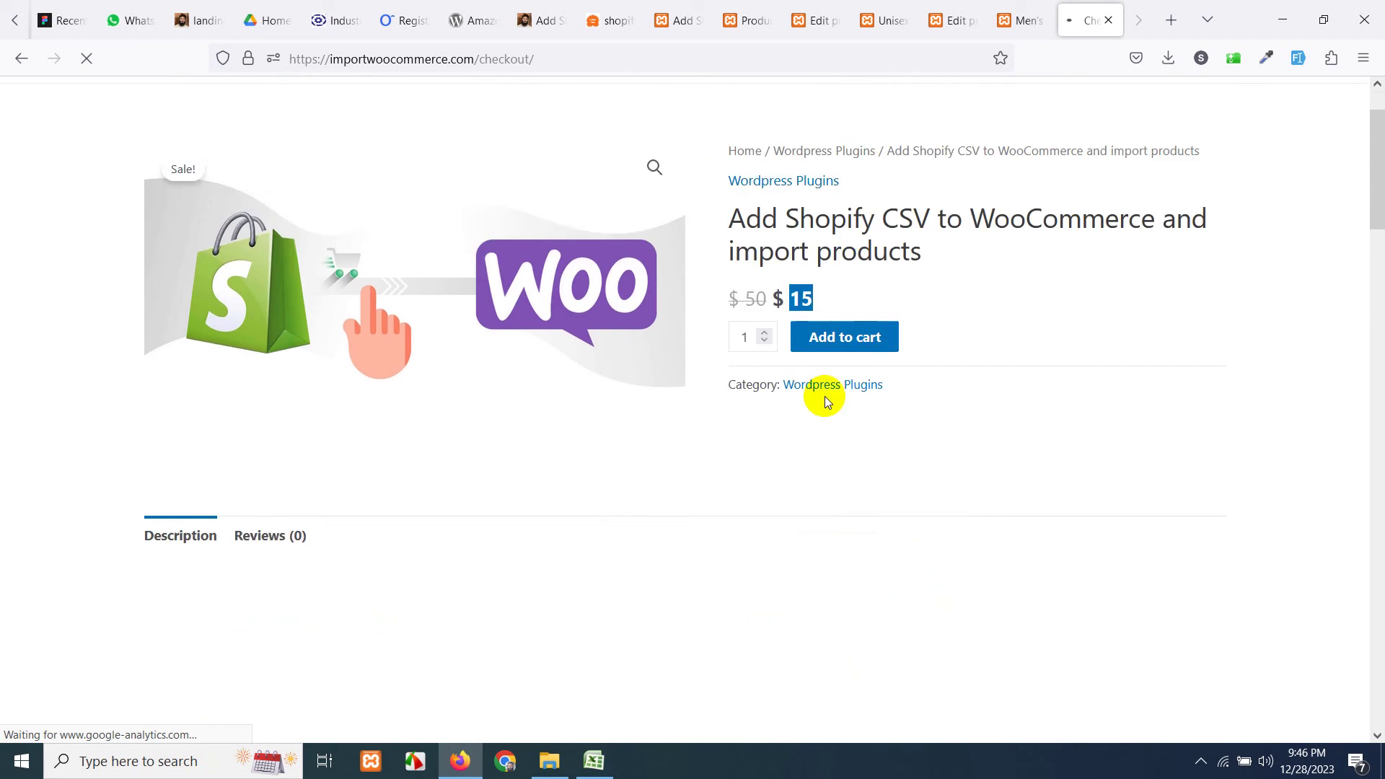
Review the checkout form and focus the contact email field.
scroll(607, 530, down, 3)
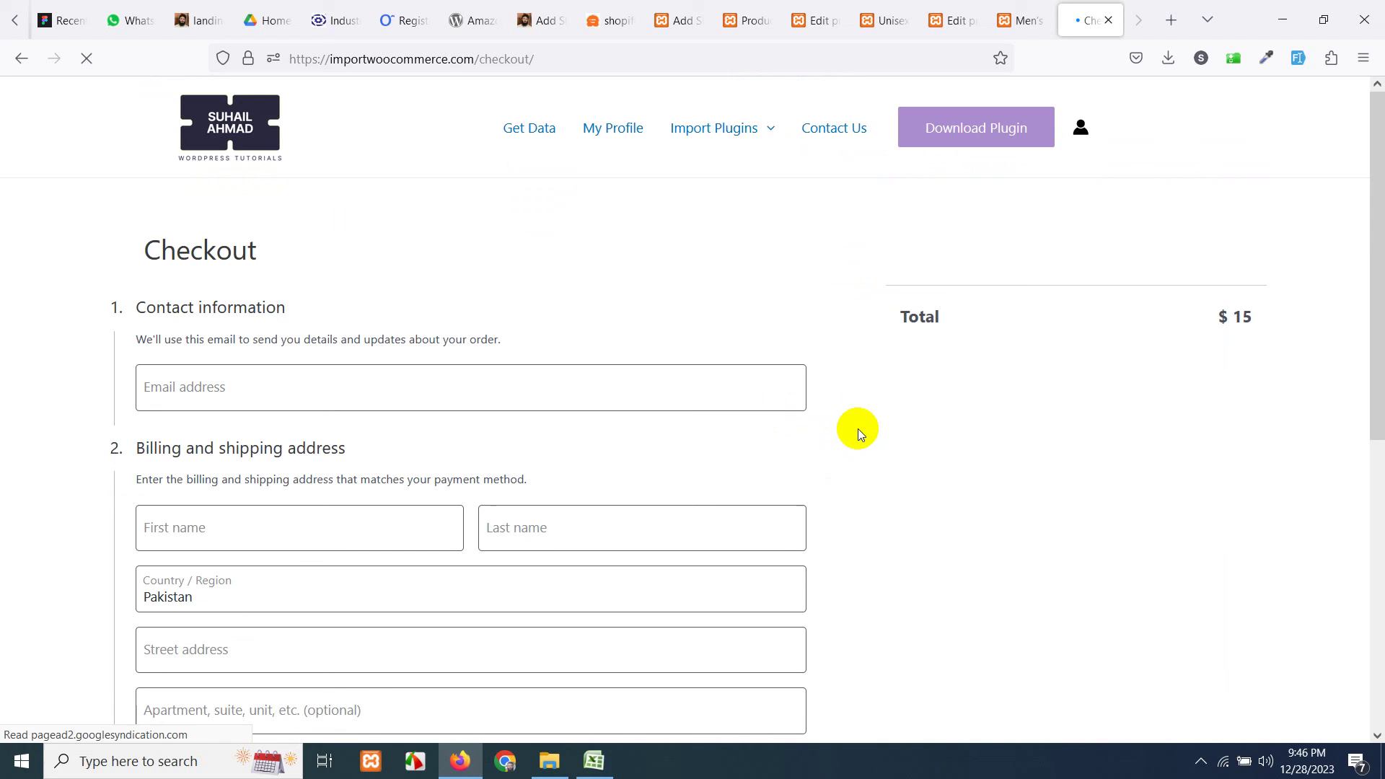
scroll(881, 431, down, 1)
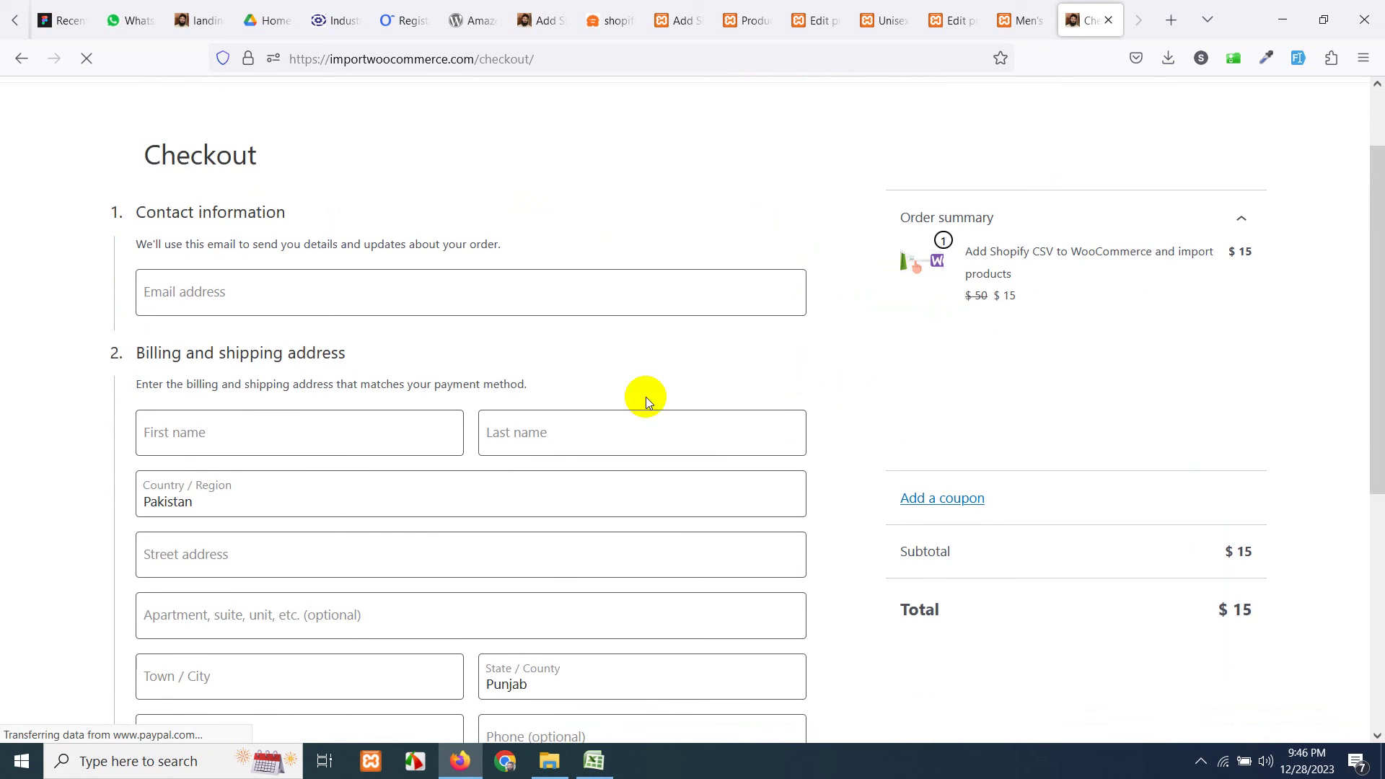
click(261, 292)
scroll(342, 457, down, 5)
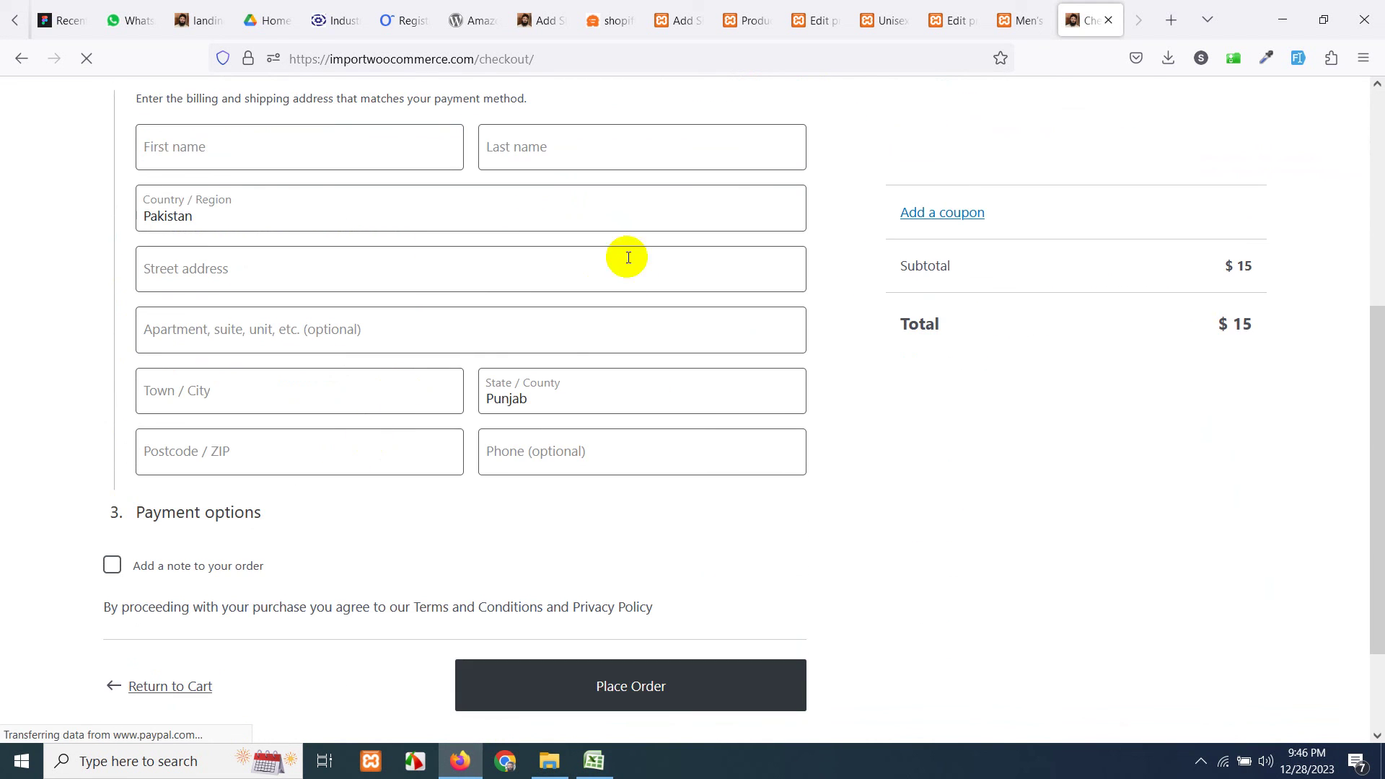
scroll(279, 561, down, 3)
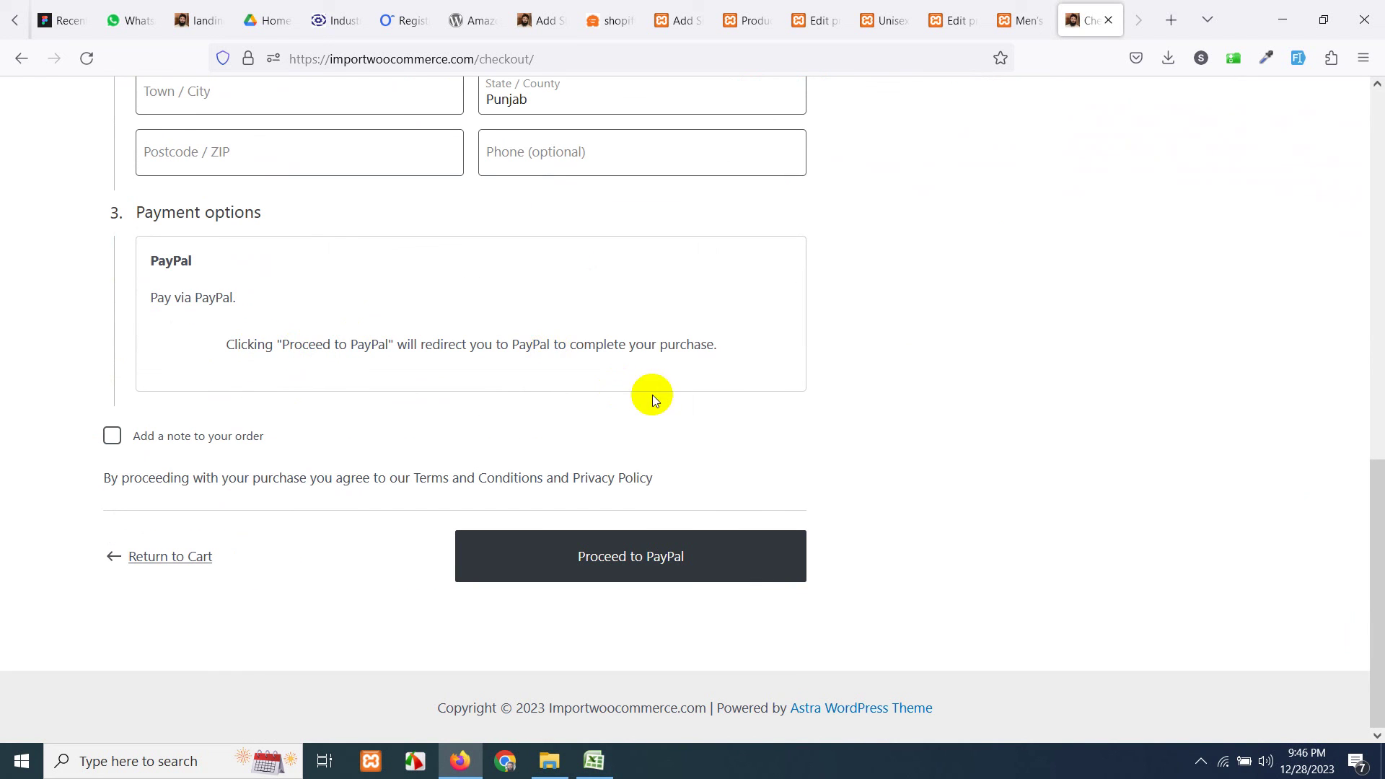
scroll(294, 260, up, 5)
scroll(408, 262, up, 4)
click(375, 383)
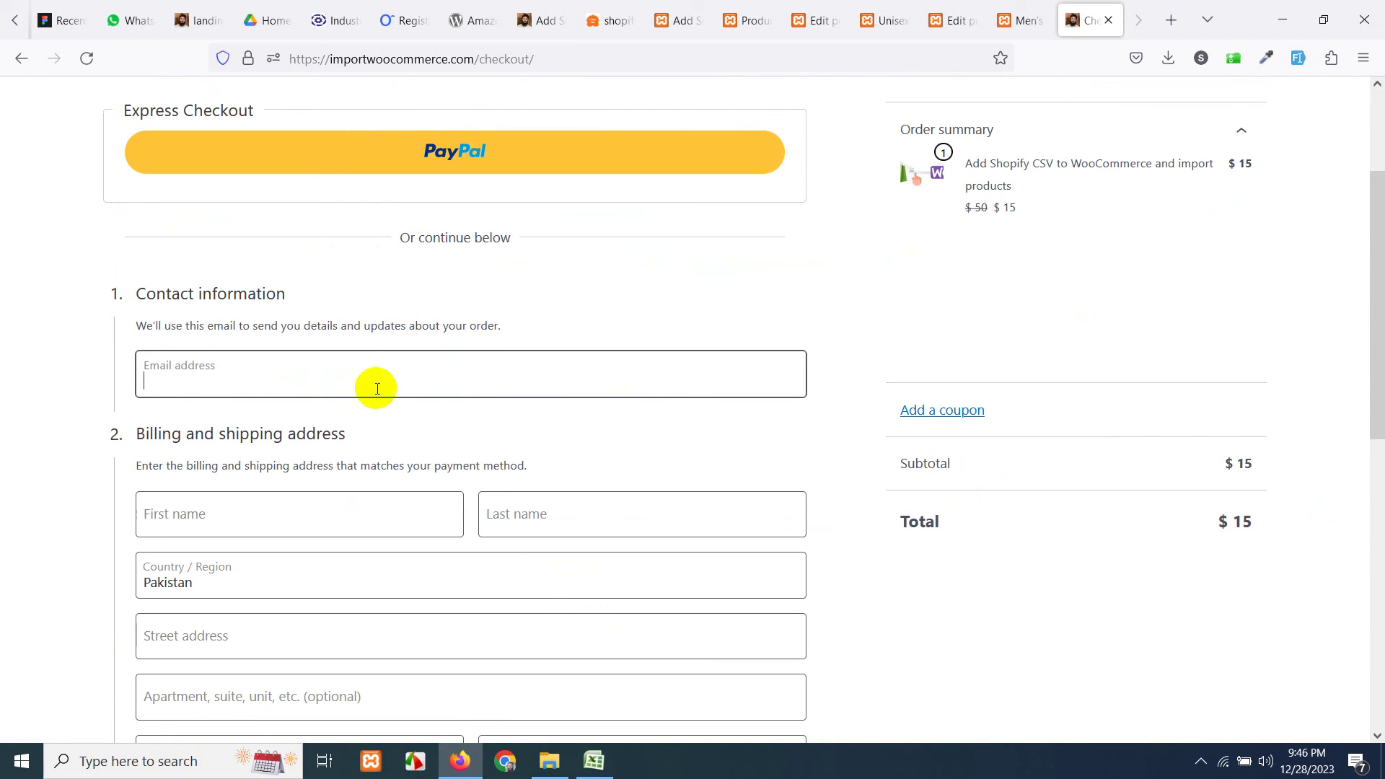
scroll(433, 425, up, 2)
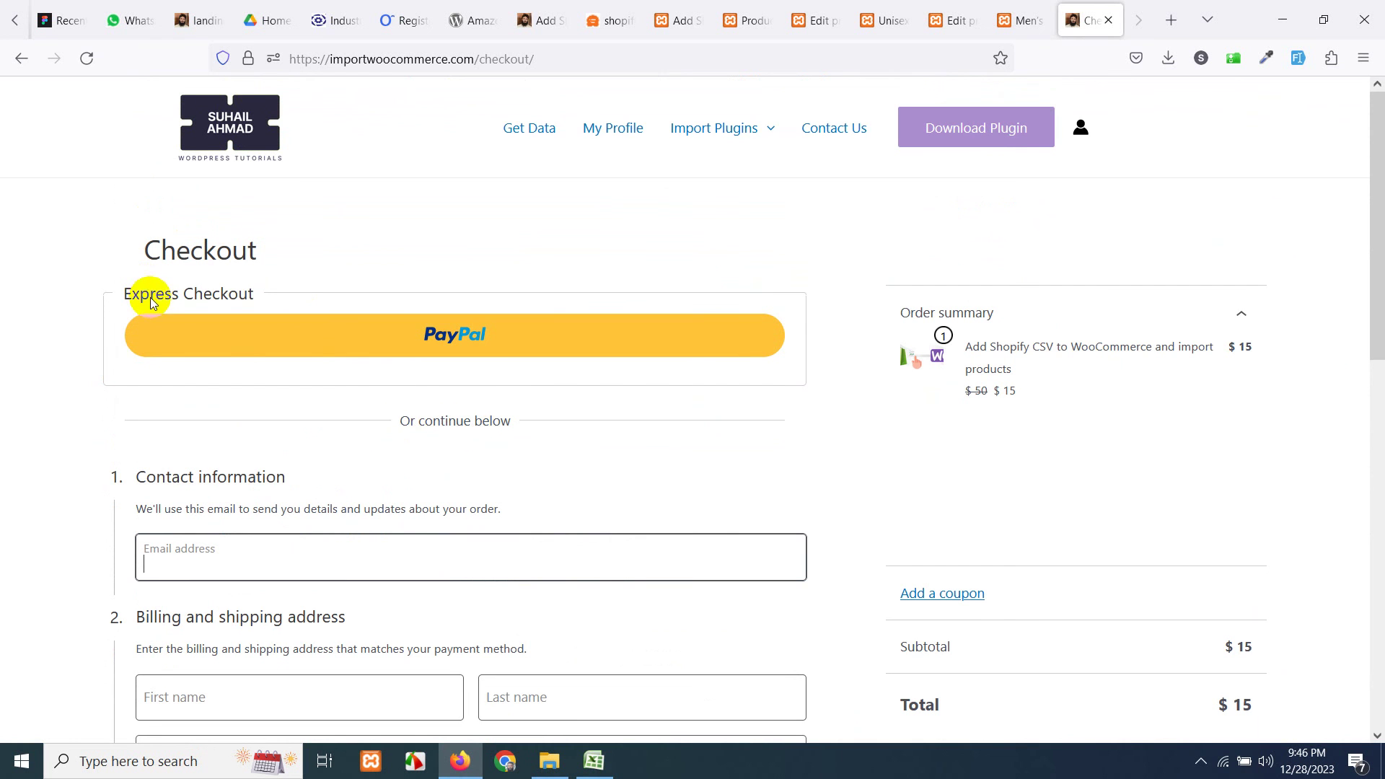
Choose PayPal express checkout and proceed to PayPal.
click(521, 339)
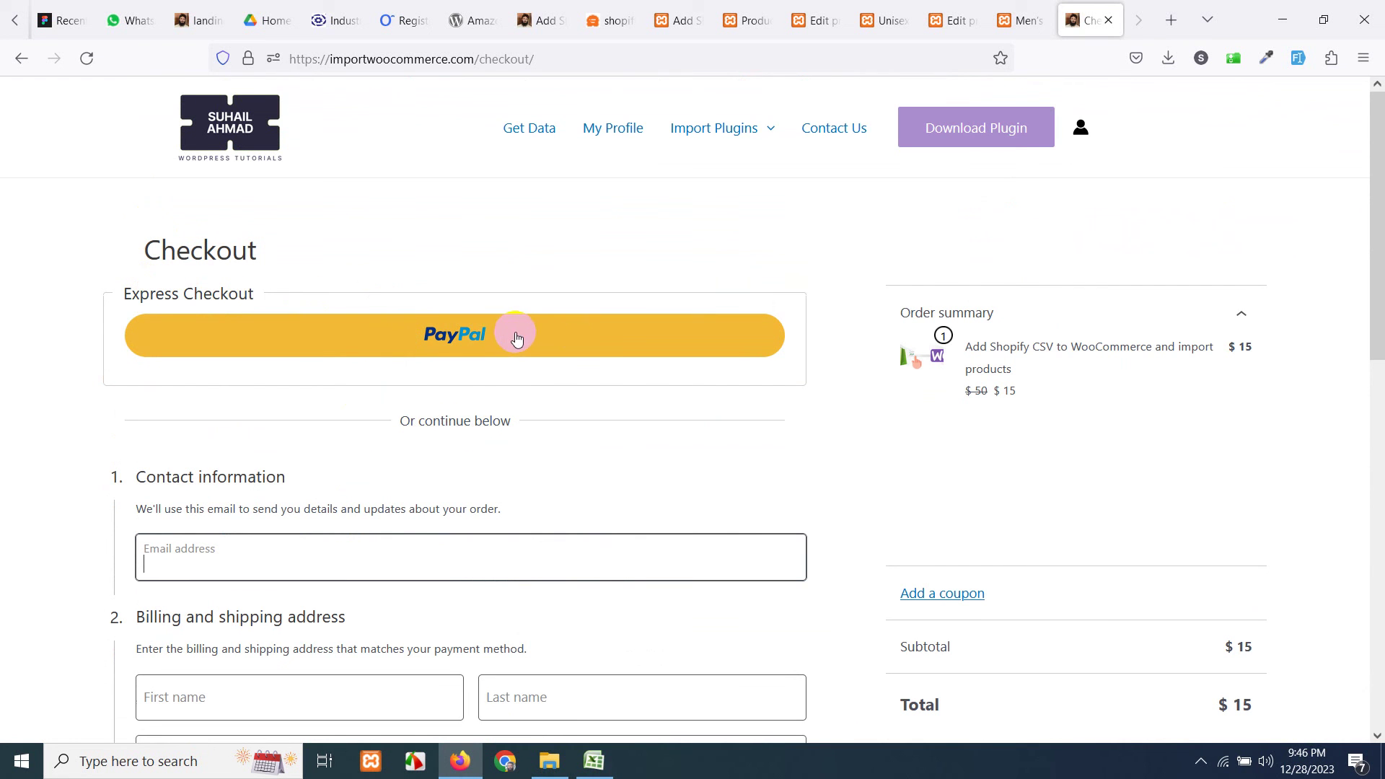
scroll(760, 479, down, 10)
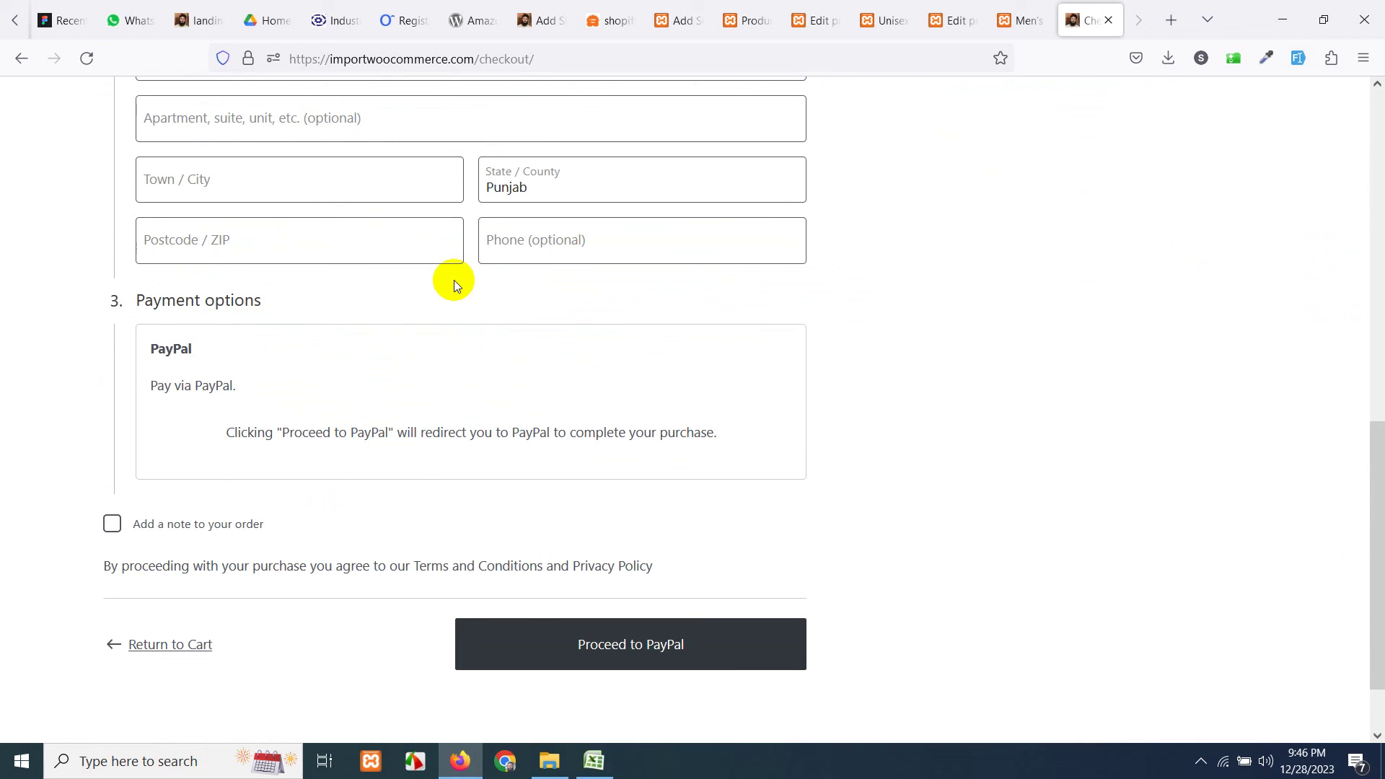
click(631, 653)
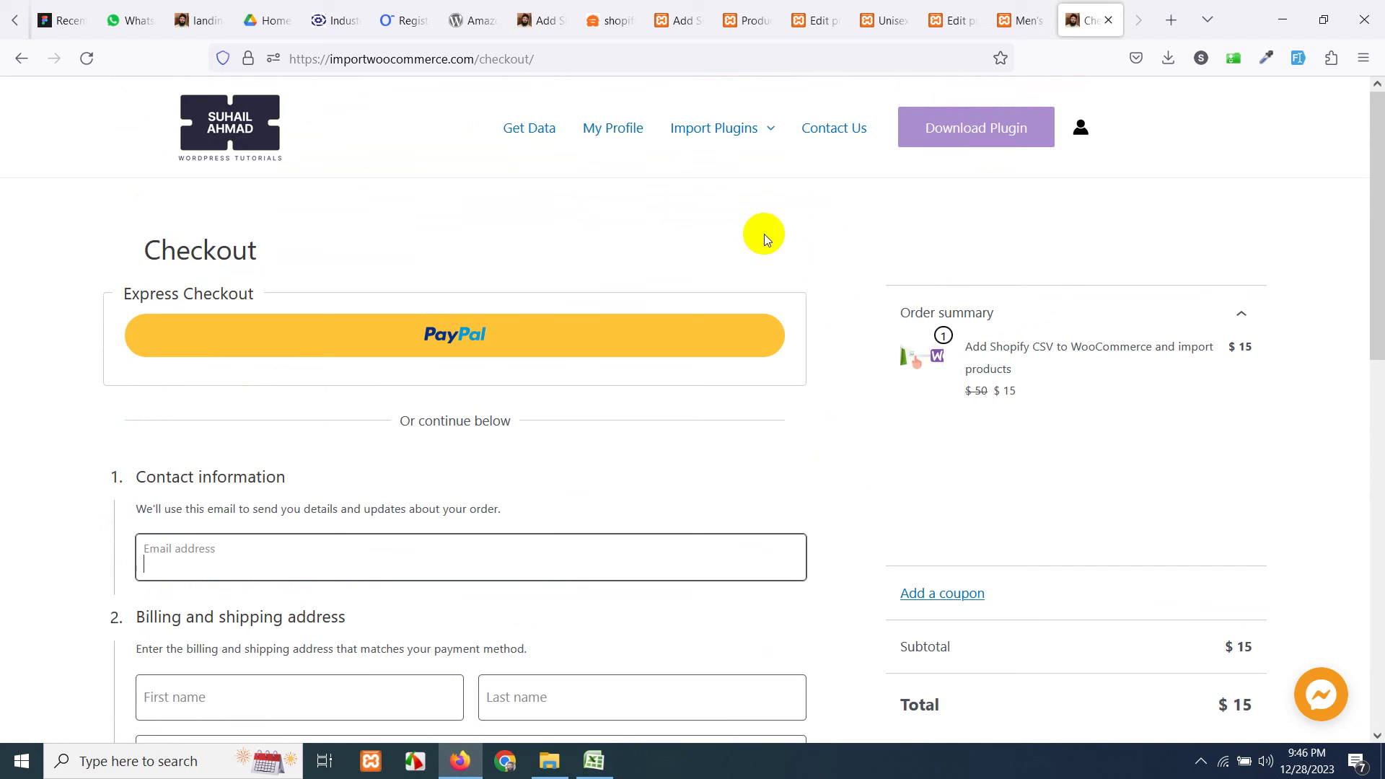
Start a Messenger support chat, then close the chat panel.
click(1311, 699)
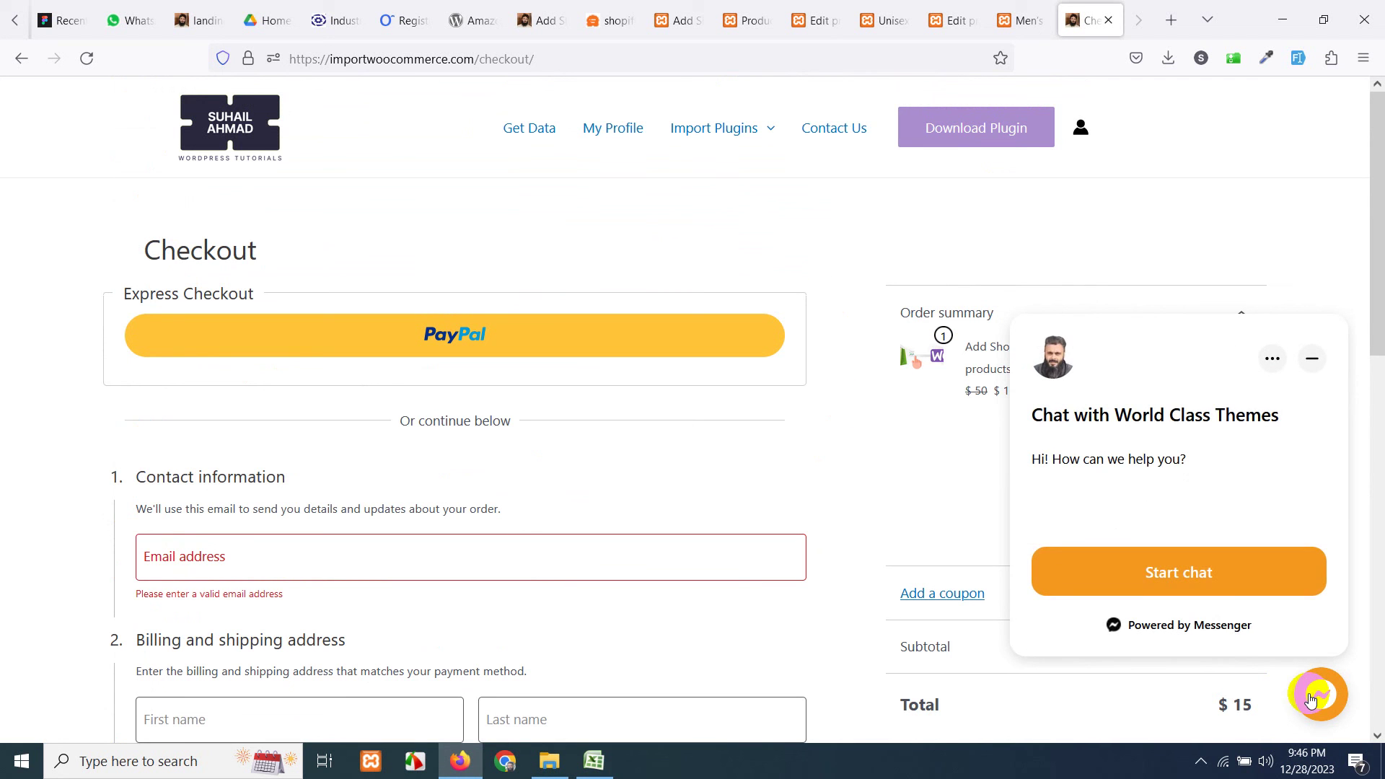
click(1197, 573)
click(1310, 358)
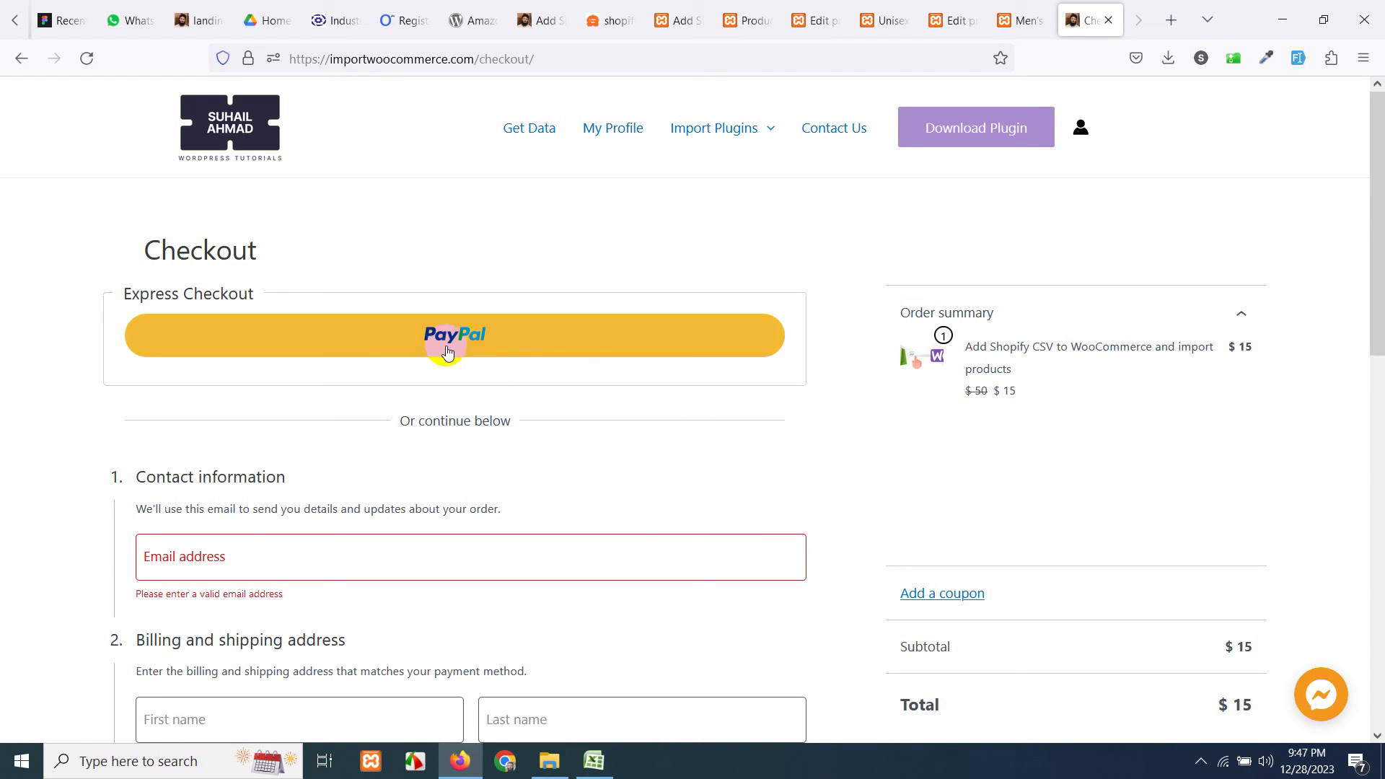
Retry PayPal Express Checkout for the $15 plugin order several times.
click(542, 357)
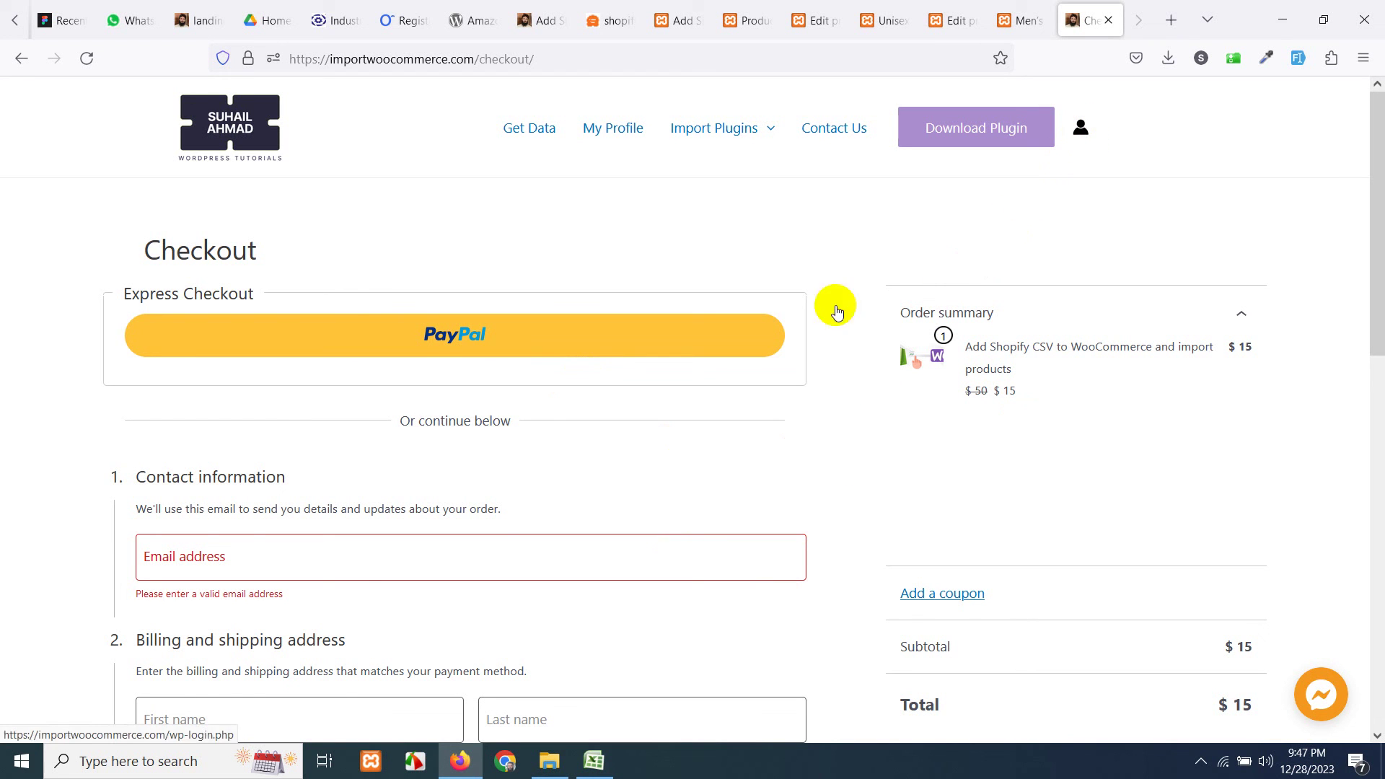
click(491, 356)
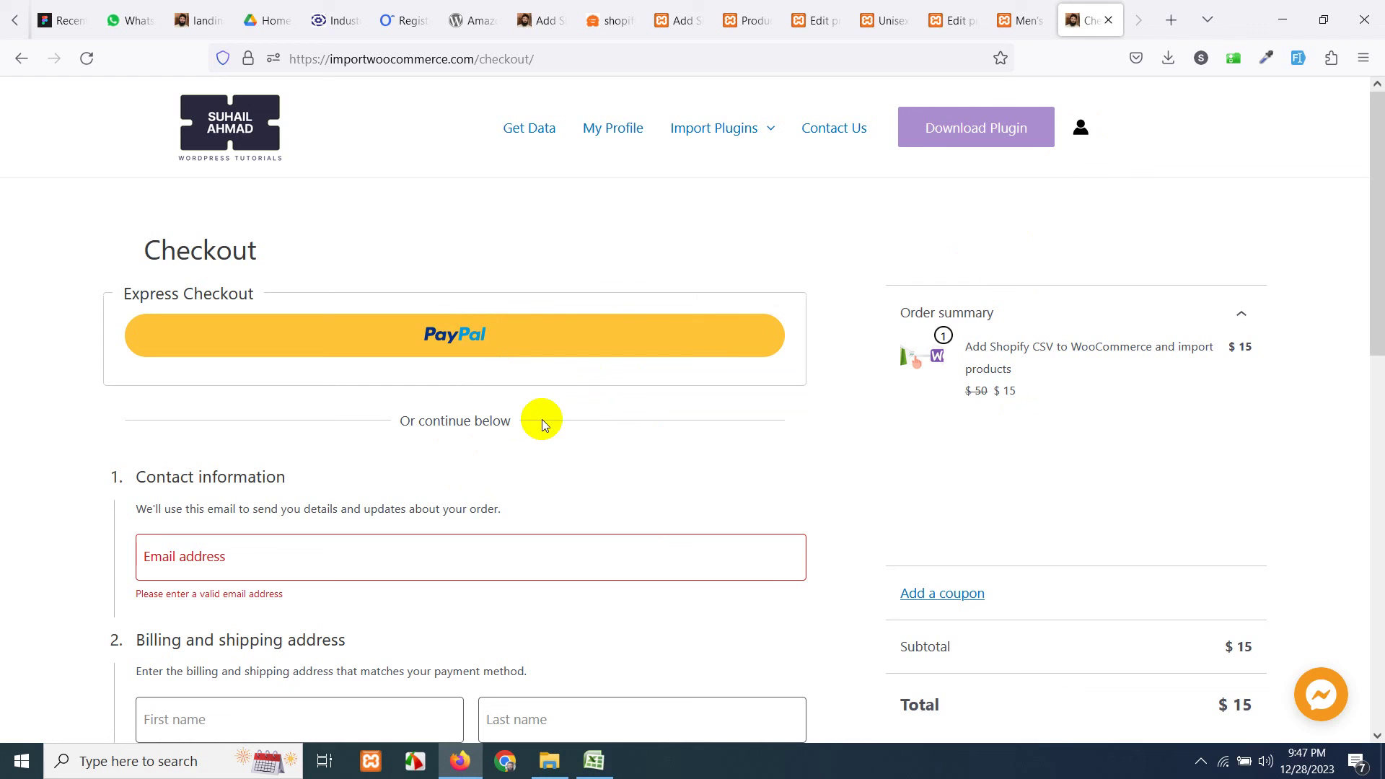
click(750, 350)
click(548, 335)
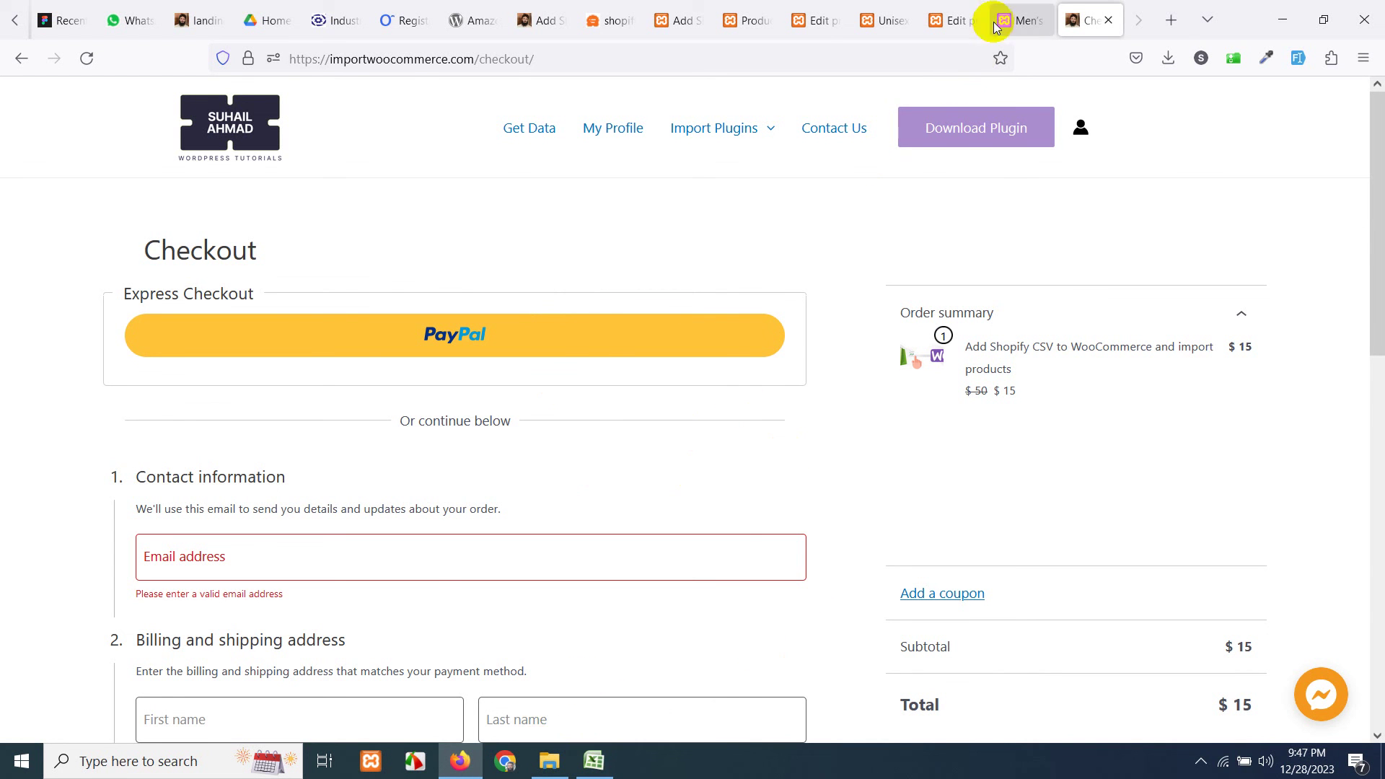
Go from the store's products list to the local Add New Plugin page.
click(1020, 20)
click(891, 20)
click(811, 20)
click(747, 21)
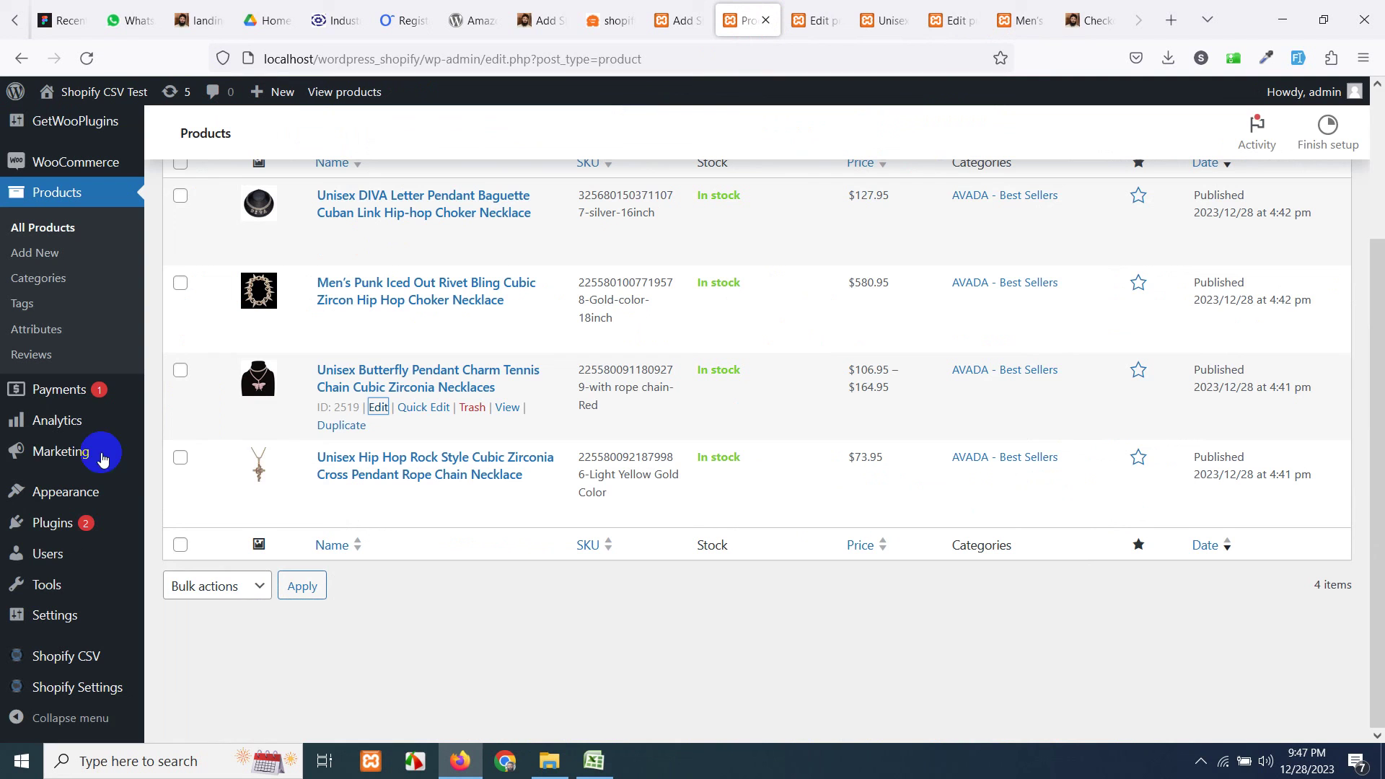
click(52, 523)
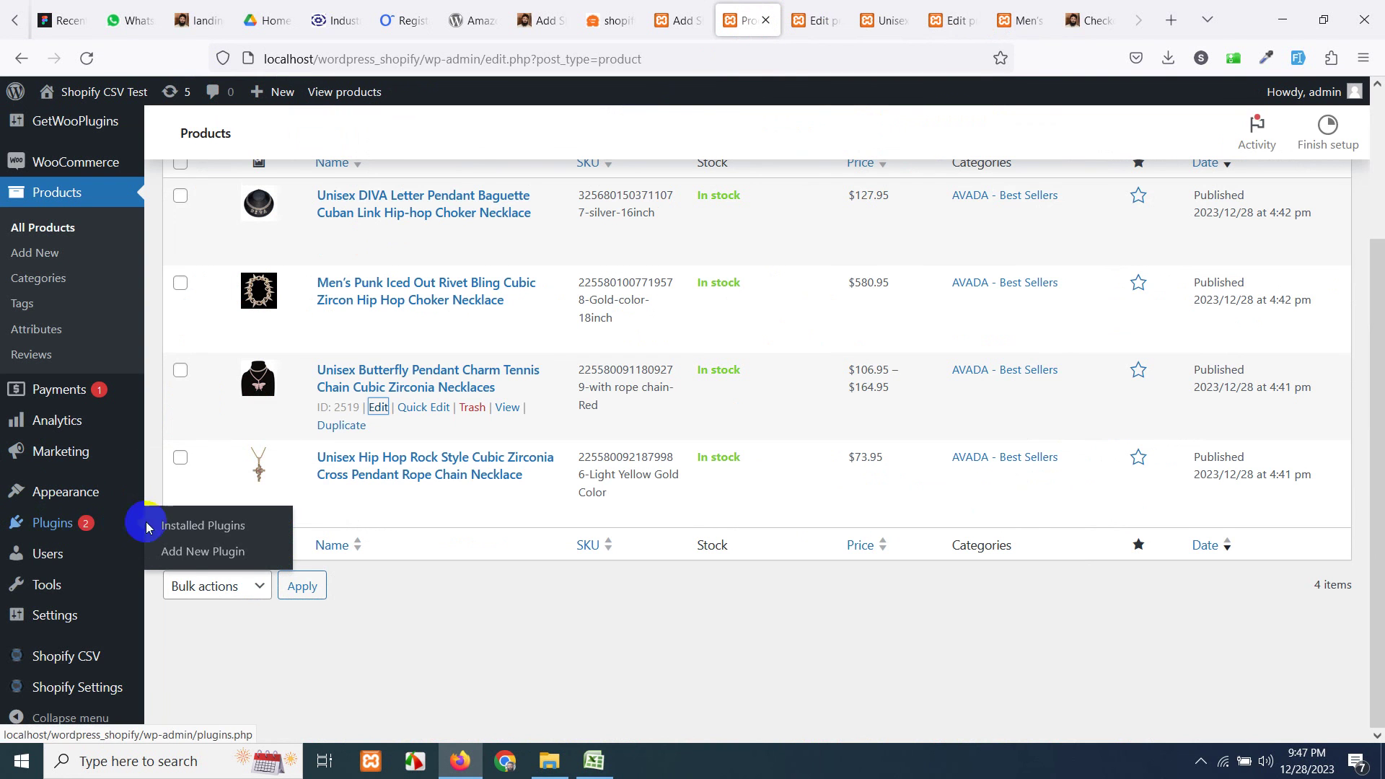
click(186, 558)
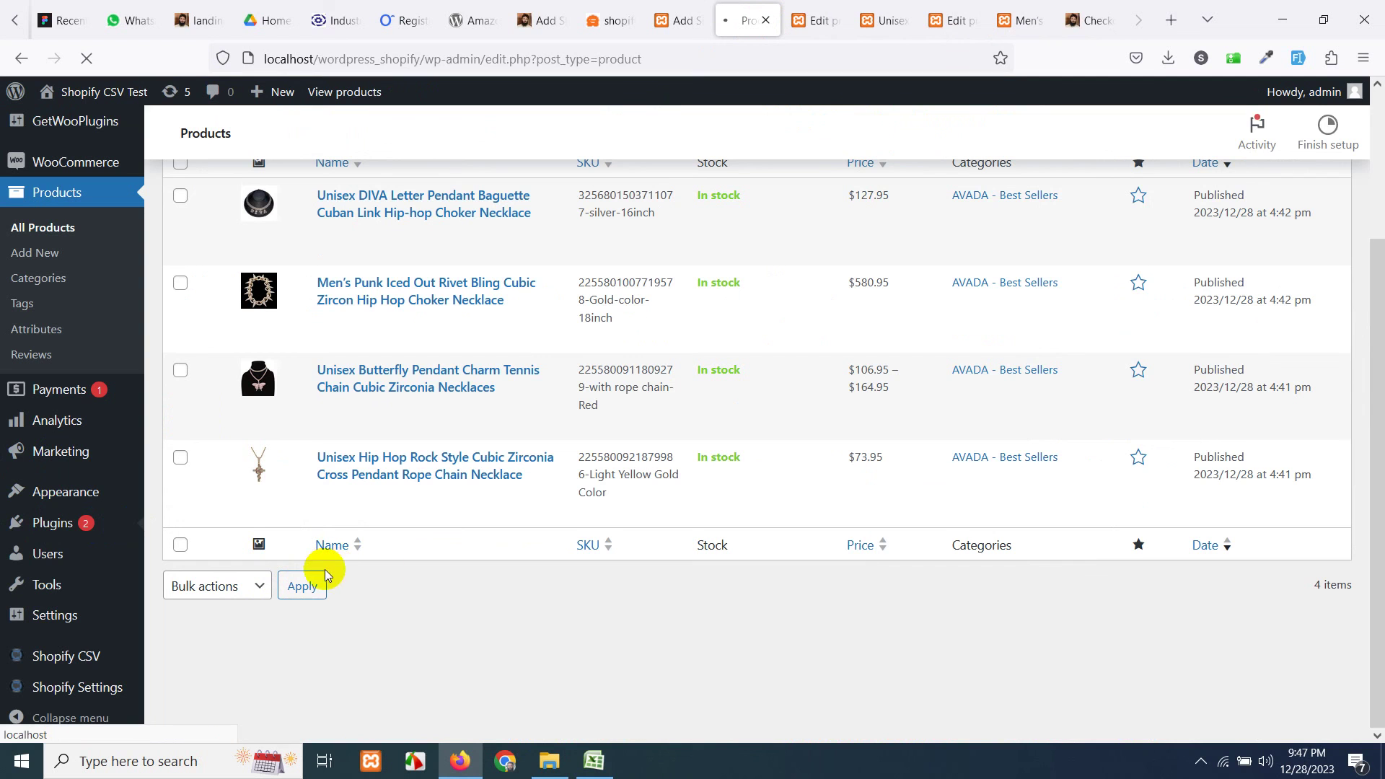
Open the plugin .zip upload form with no file chosen, then return to the importwoocommerce.com checkout.
scroll(544, 566, up, 2)
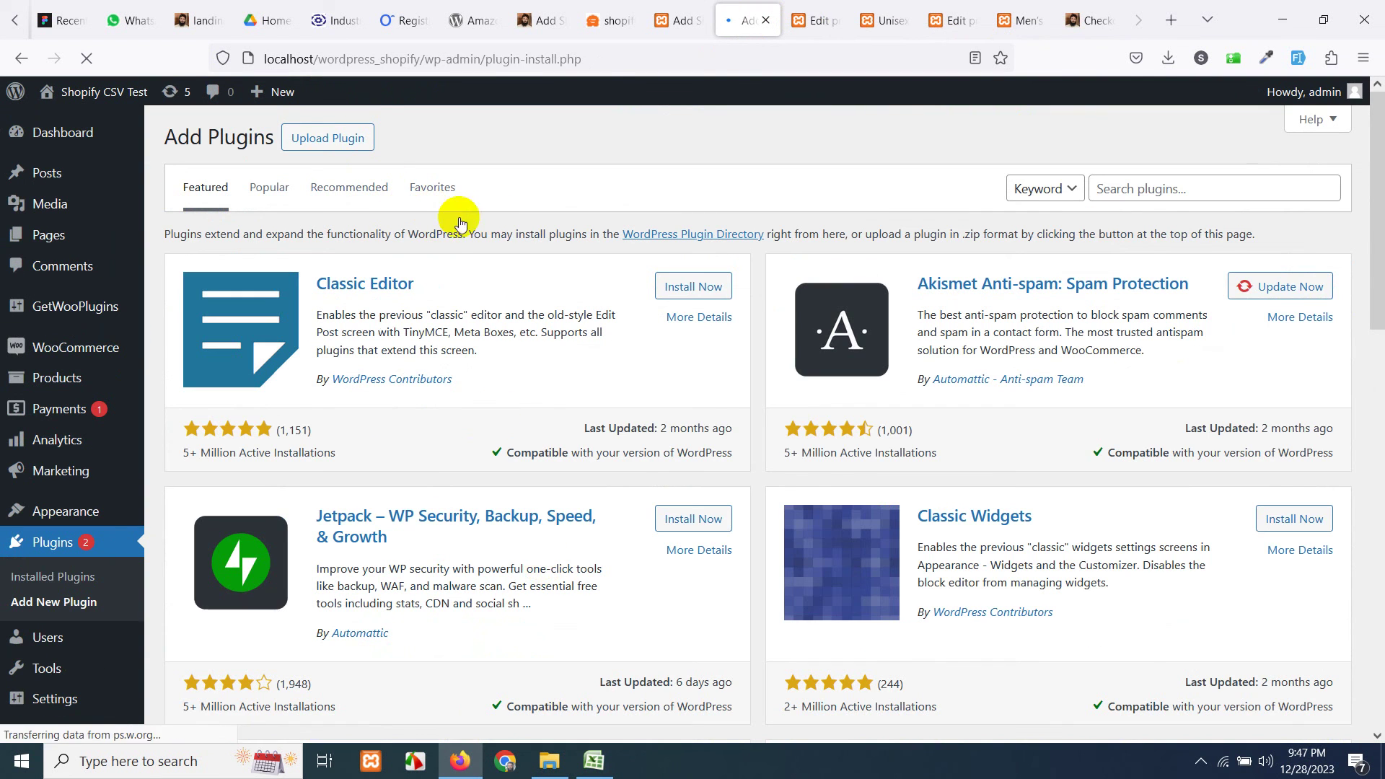
click(328, 137)
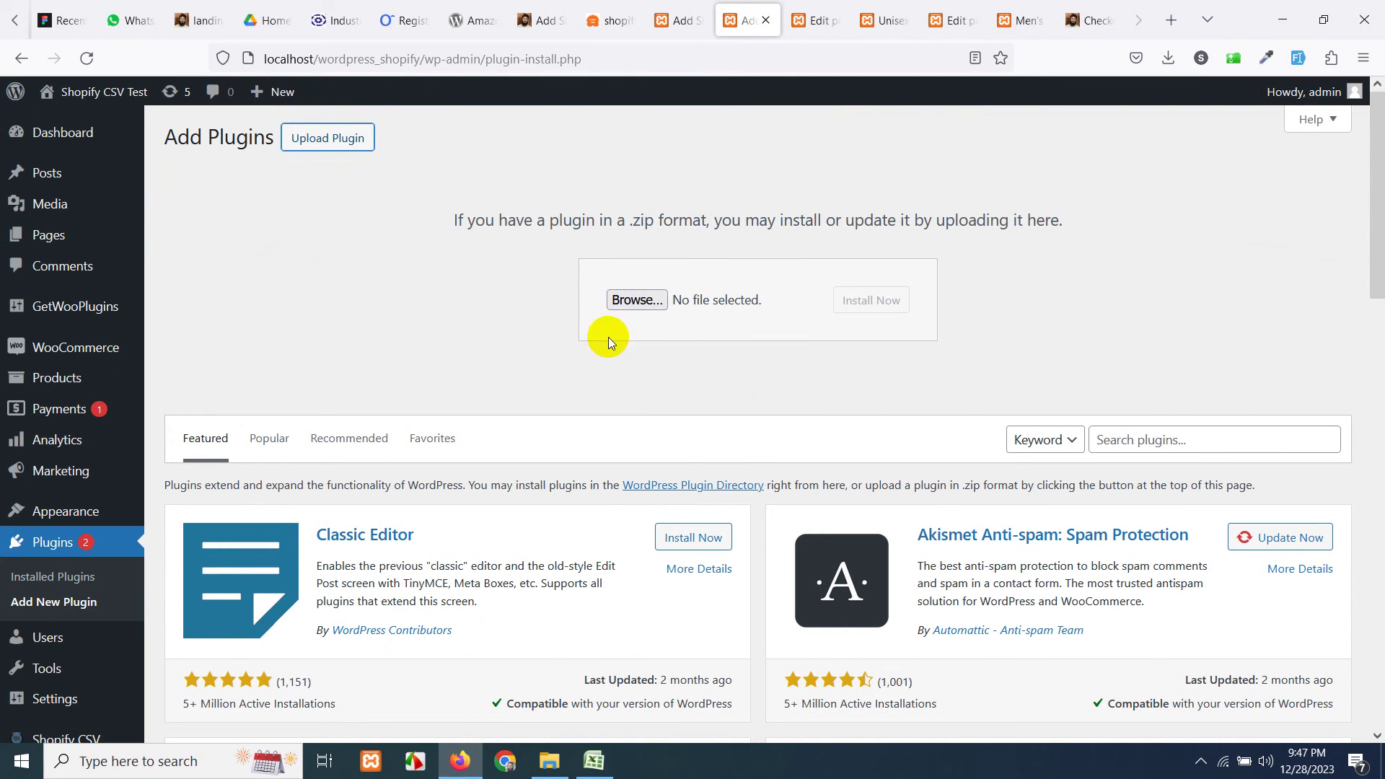
click(634, 300)
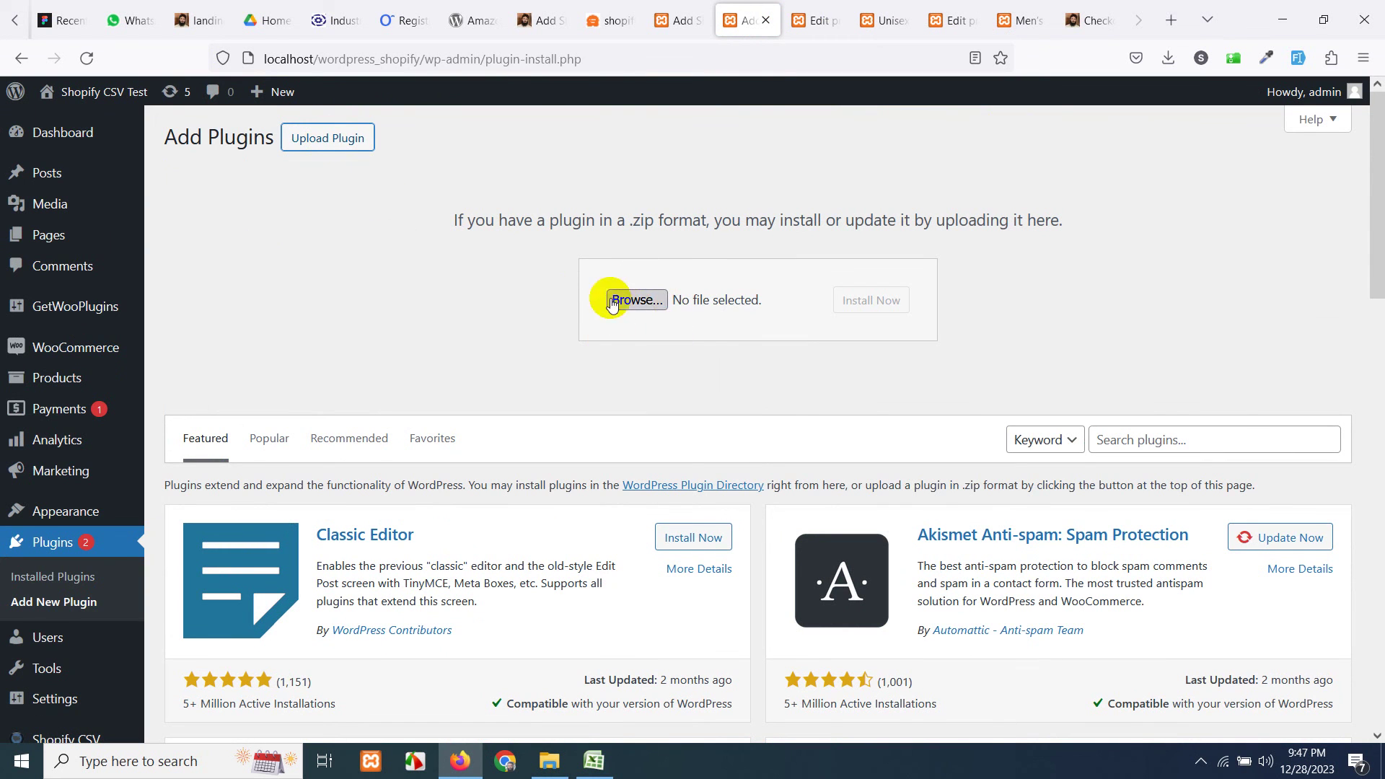
click(1090, 20)
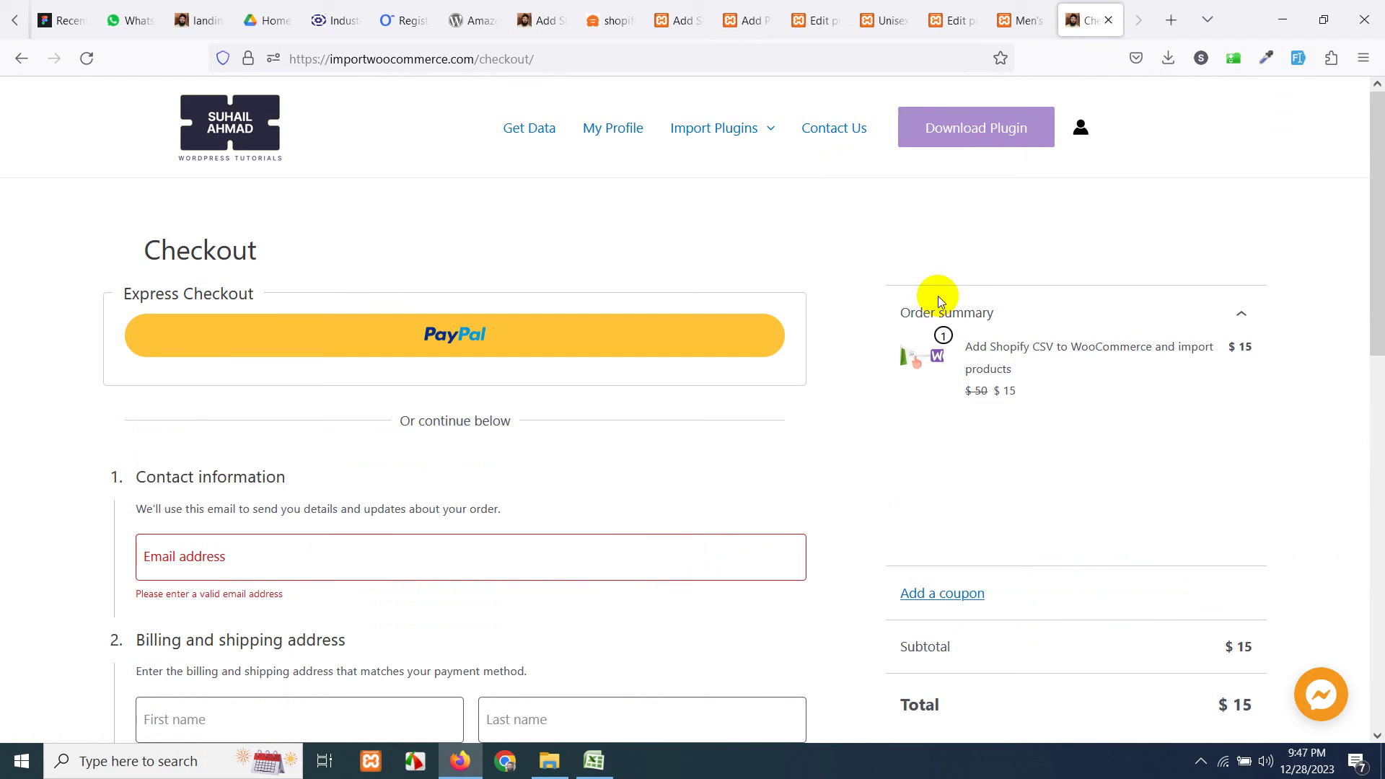
View the imported Unisex Butterfly necklace page with its $164.95 price, category and tags.
click(888, 16)
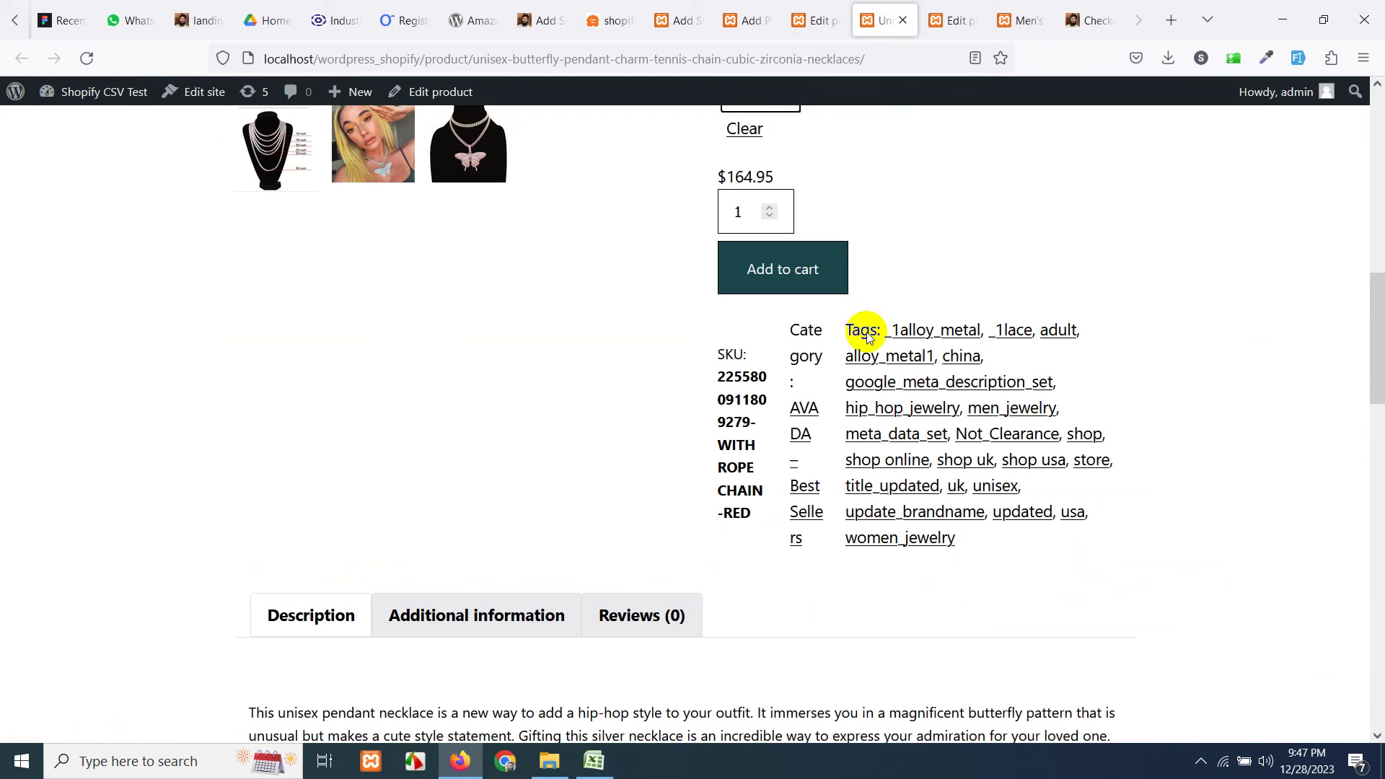